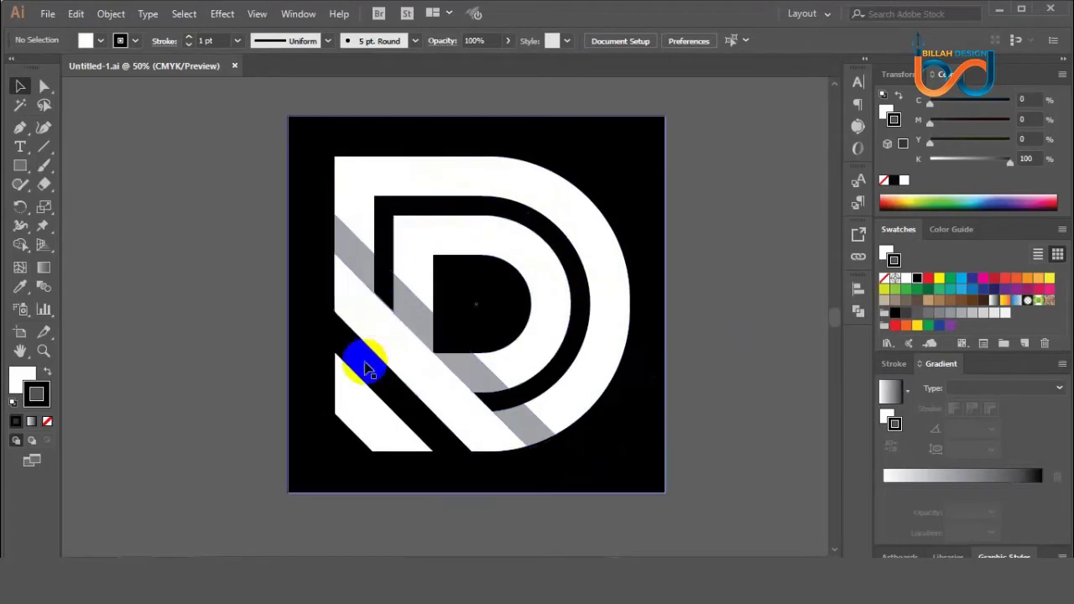
- Scale down the reference logo artwork and place it outside the artboard, beside its upper left edge
click(761, 385)
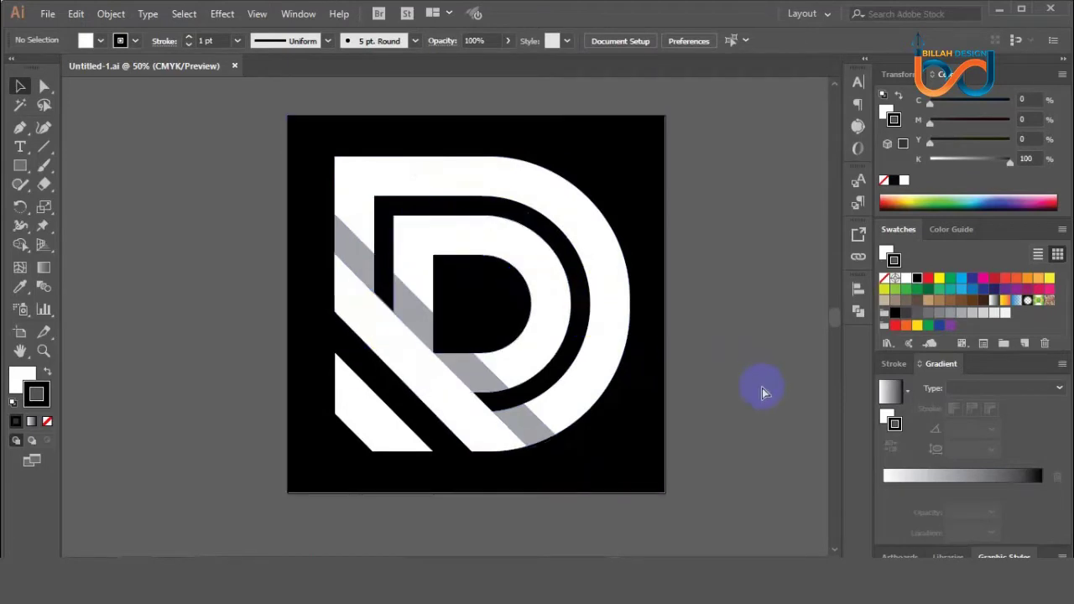
key(ctrl+equal)
key(ctrl+minus)
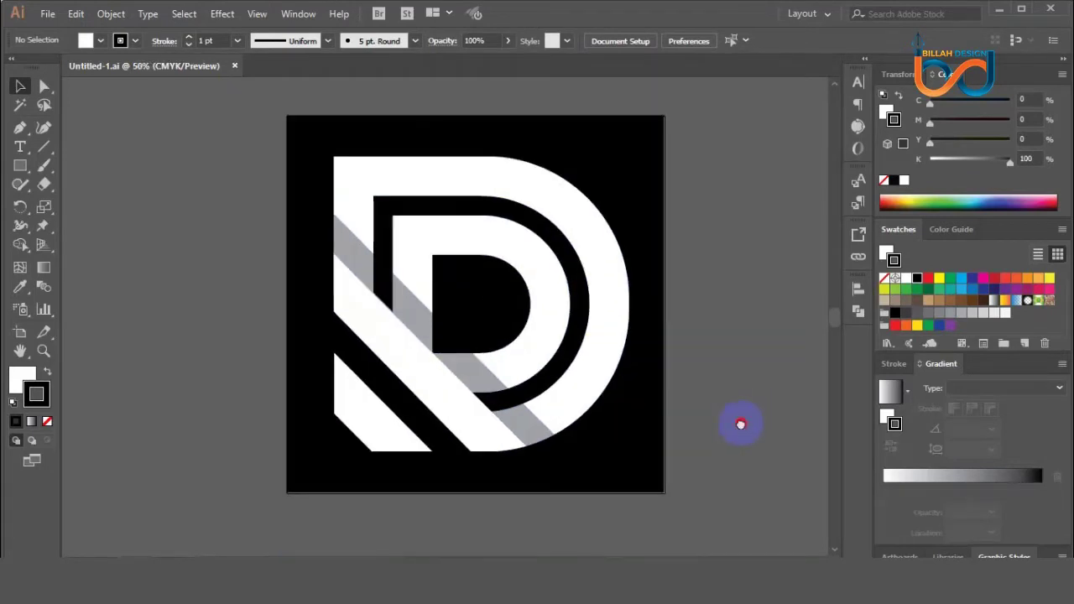
key(ctrl+a)
drag(661, 494, 228, 239)
click(445, 388)
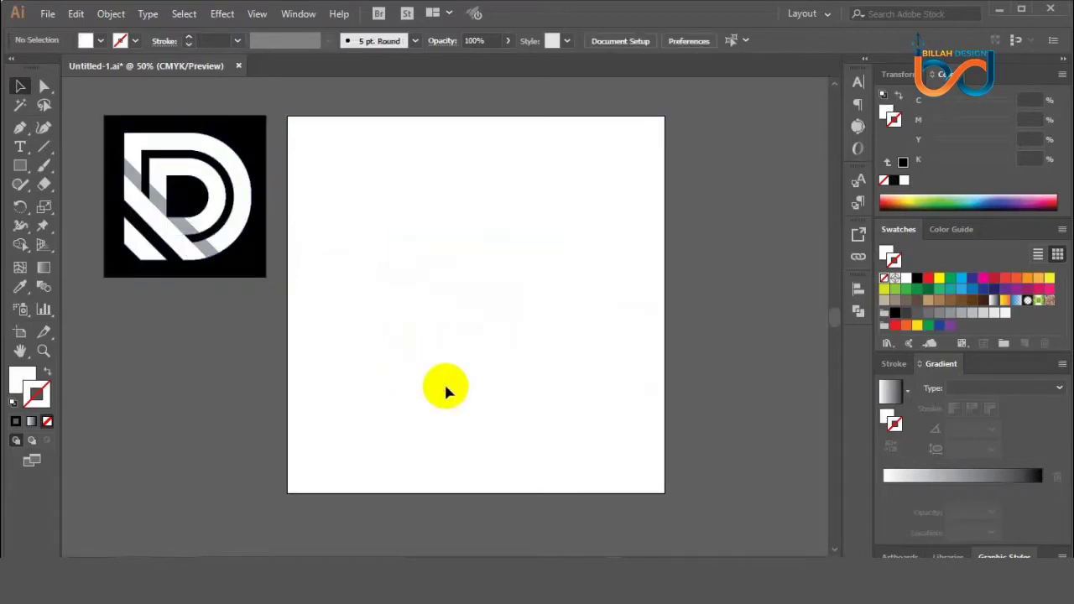
click(257, 15)
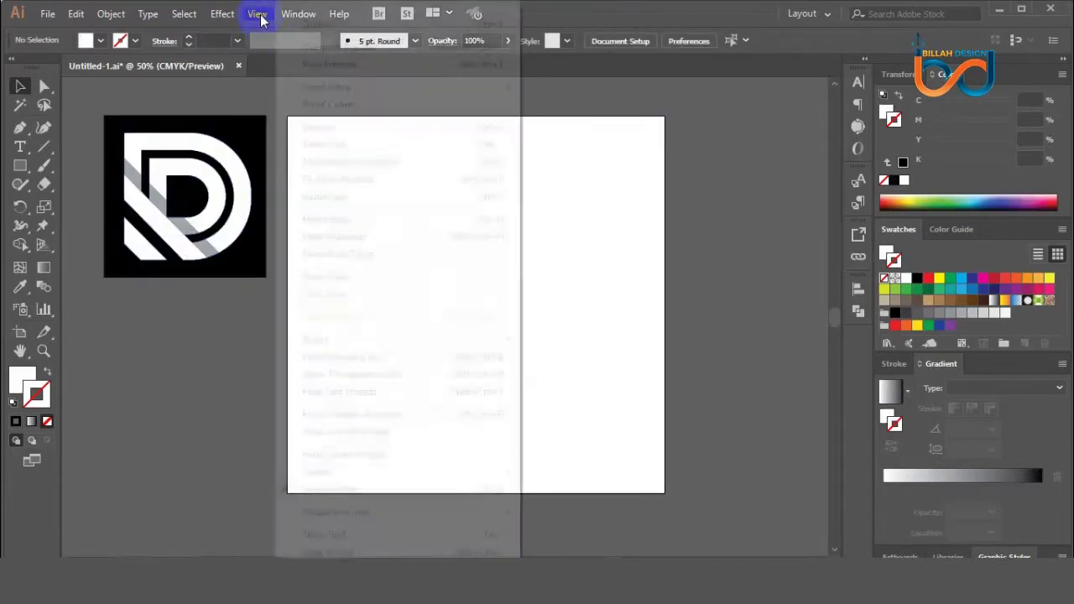
click(331, 537)
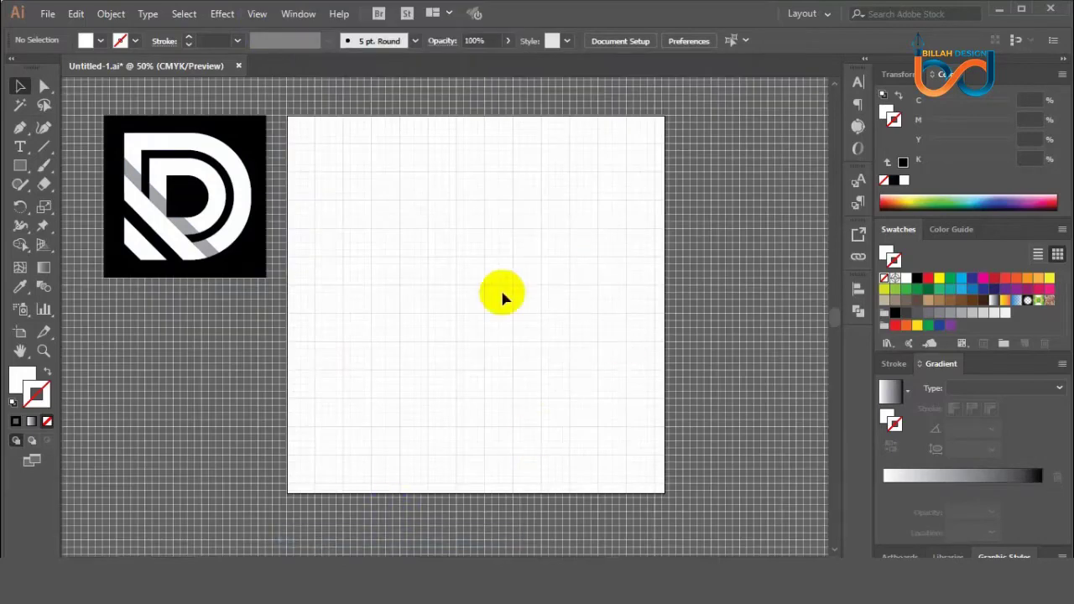
click(258, 15)
click(322, 534)
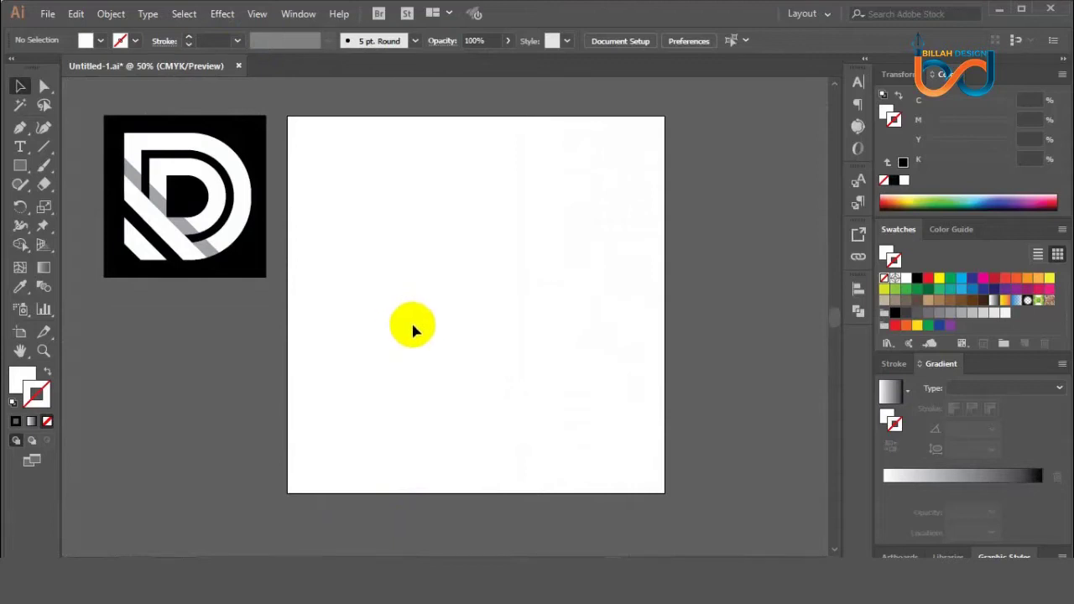
- Draw a 50 pt wide by 50 pt high rectangle on the empty artboard
click(21, 165)
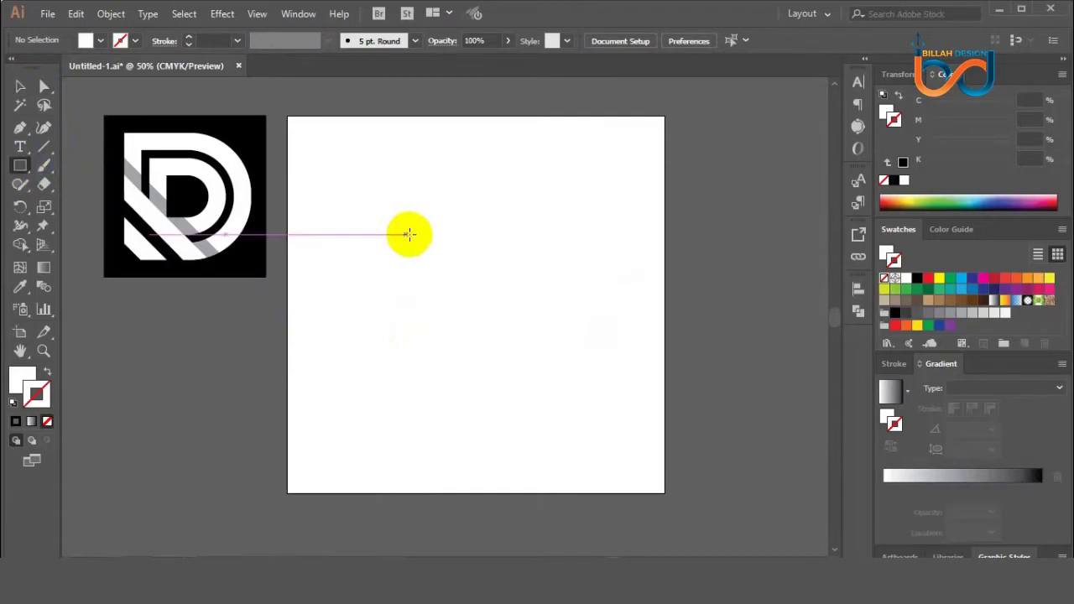
click(407, 197)
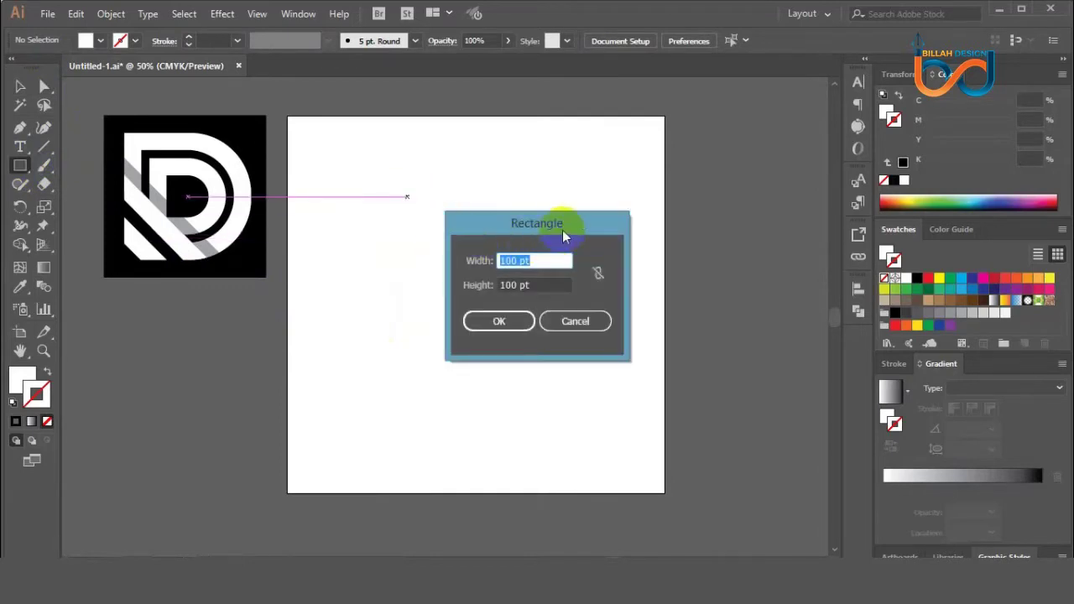
drag(575, 228, 597, 225)
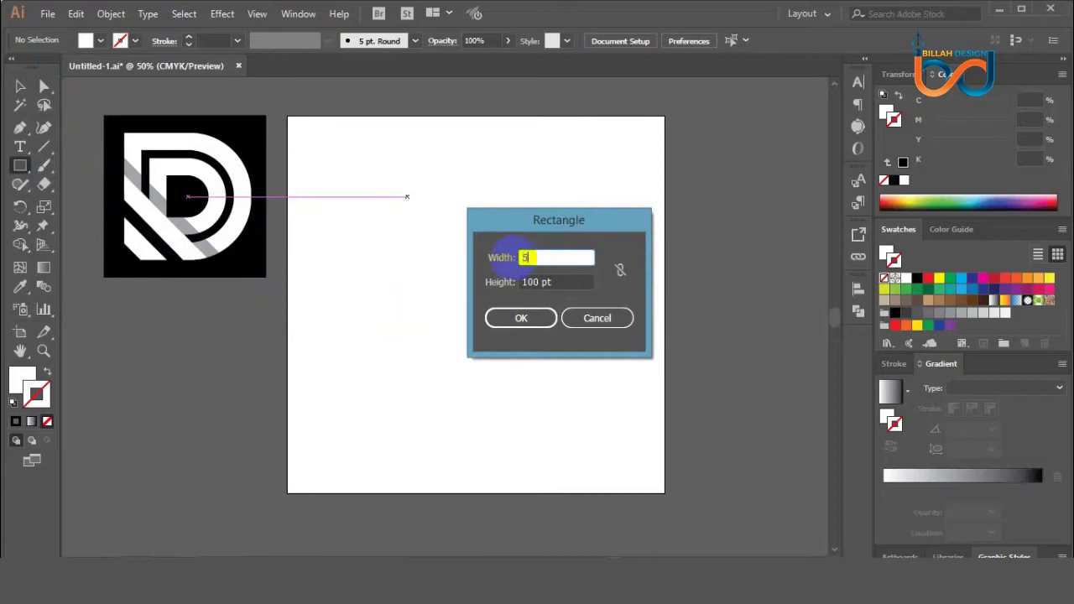
text(50)
key(Tab)
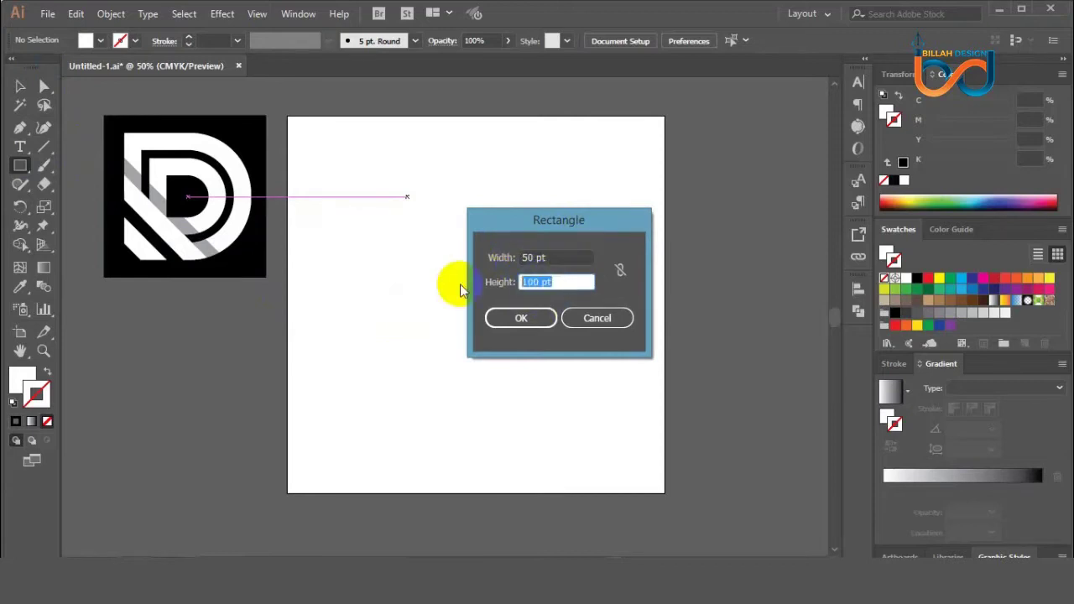
text(50)
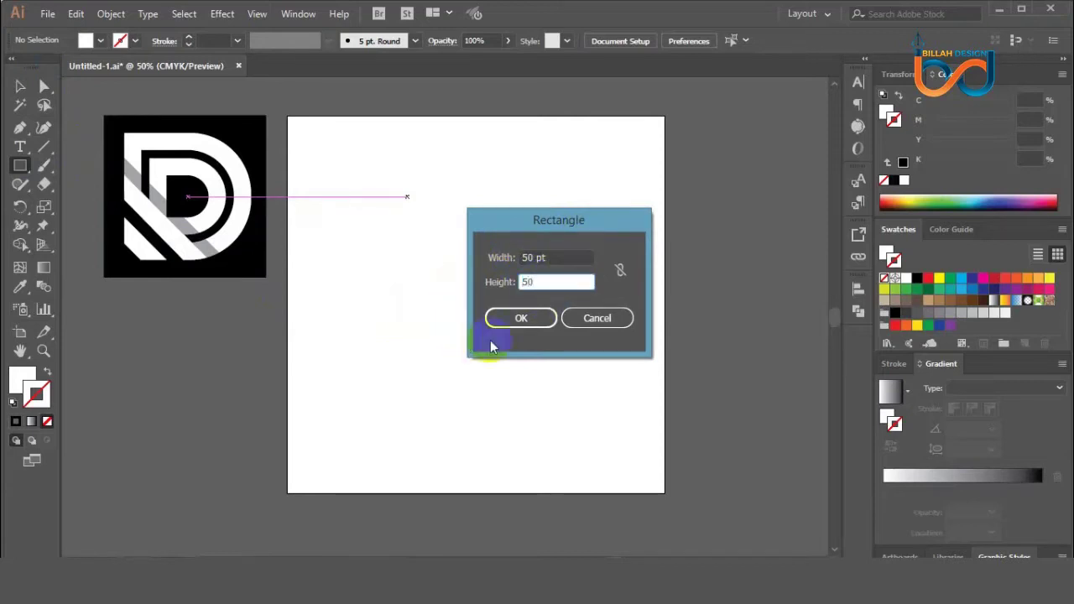
click(514, 318)
- Move the square near the artboard's upper-left corner and give it no fill and a black stroke
click(21, 87)
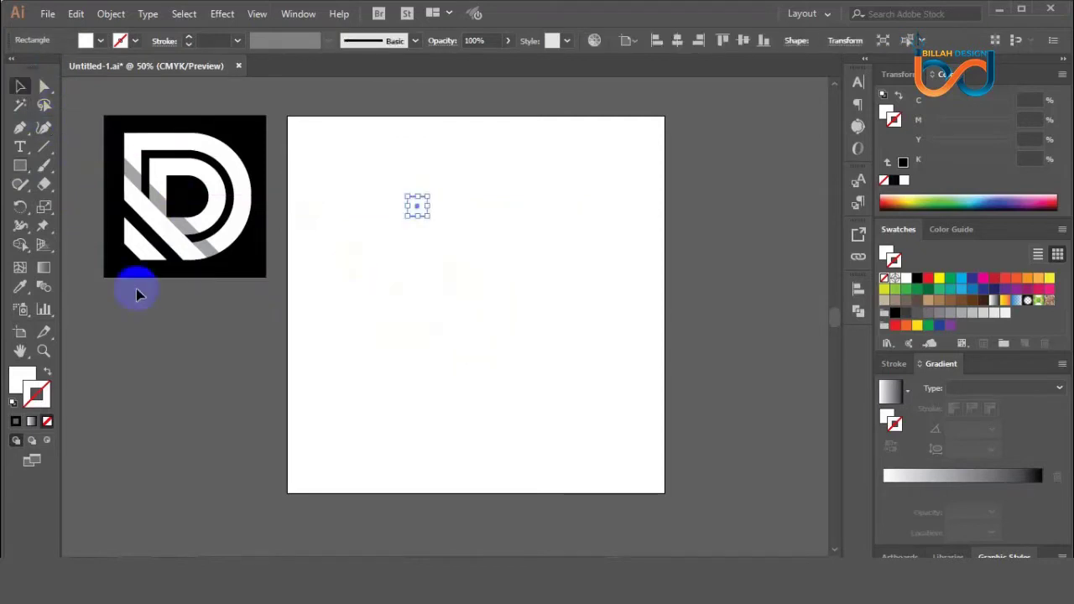
drag(420, 211, 341, 163)
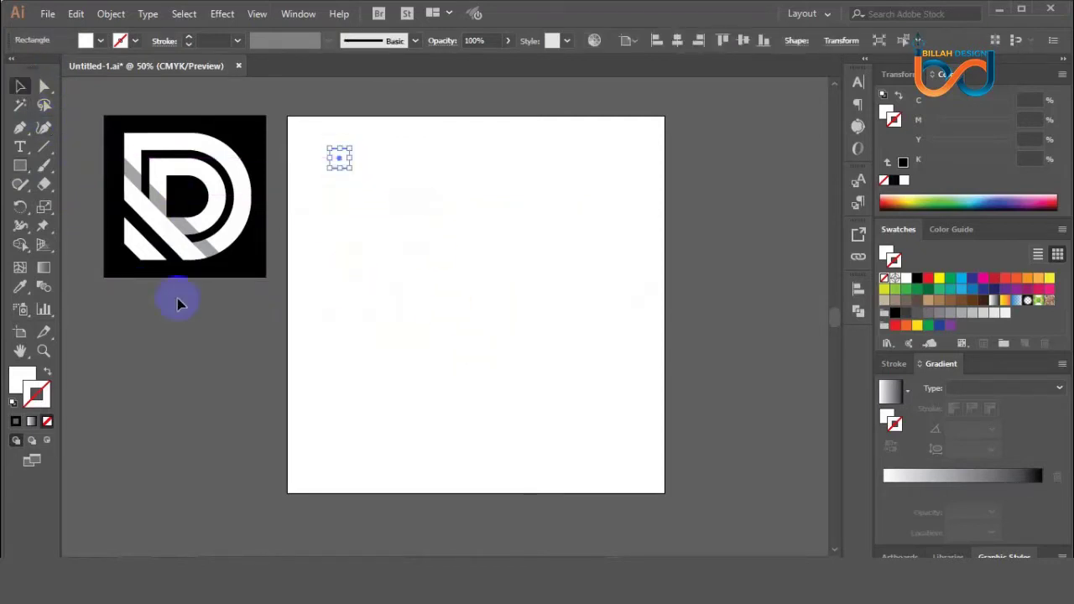
click(48, 373)
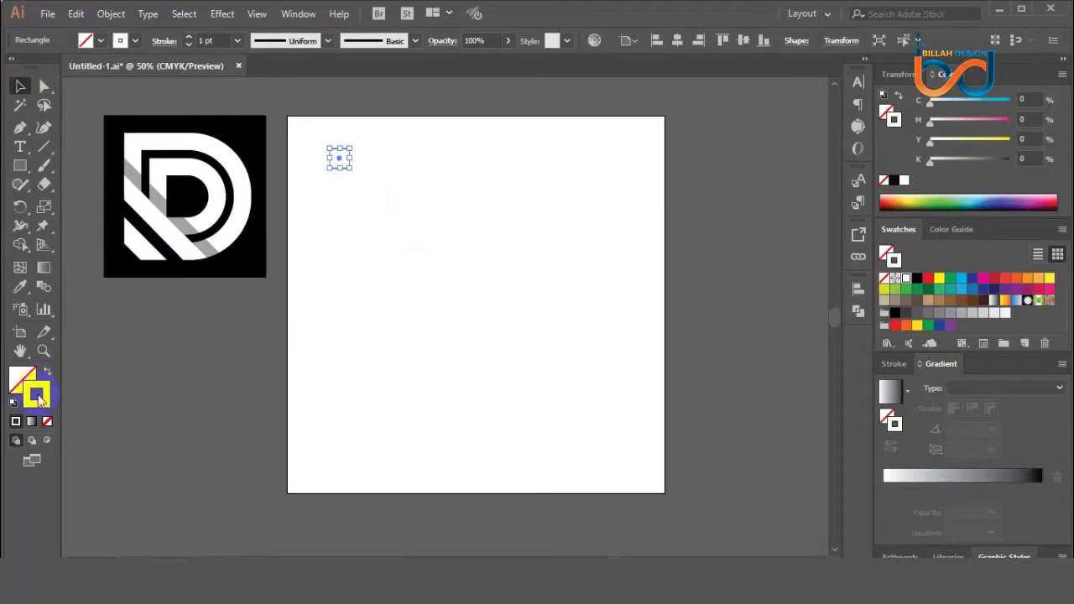
click(916, 278)
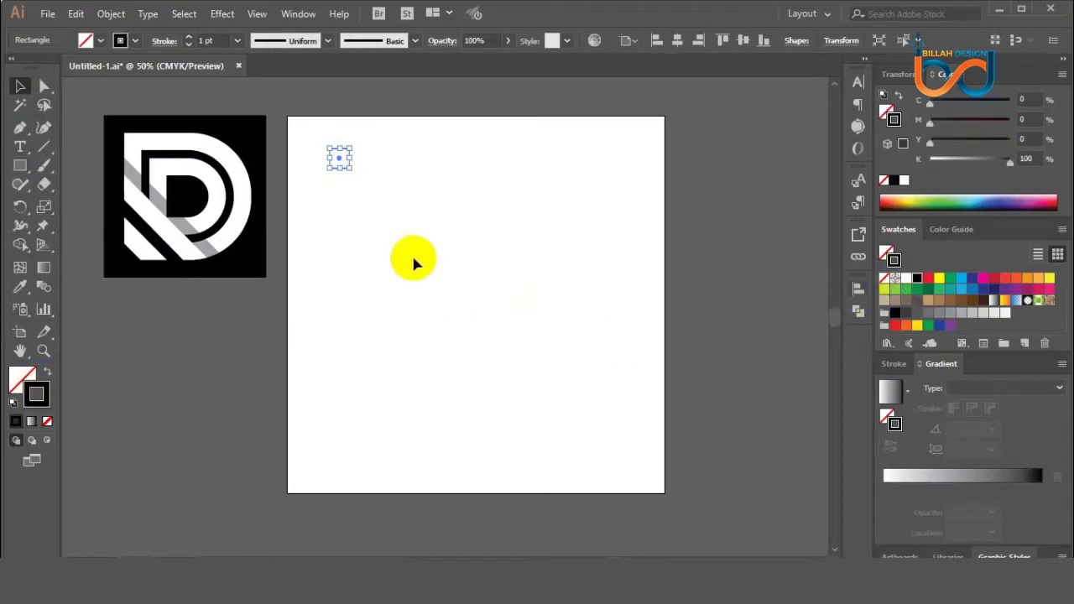
drag(338, 161, 326, 160)
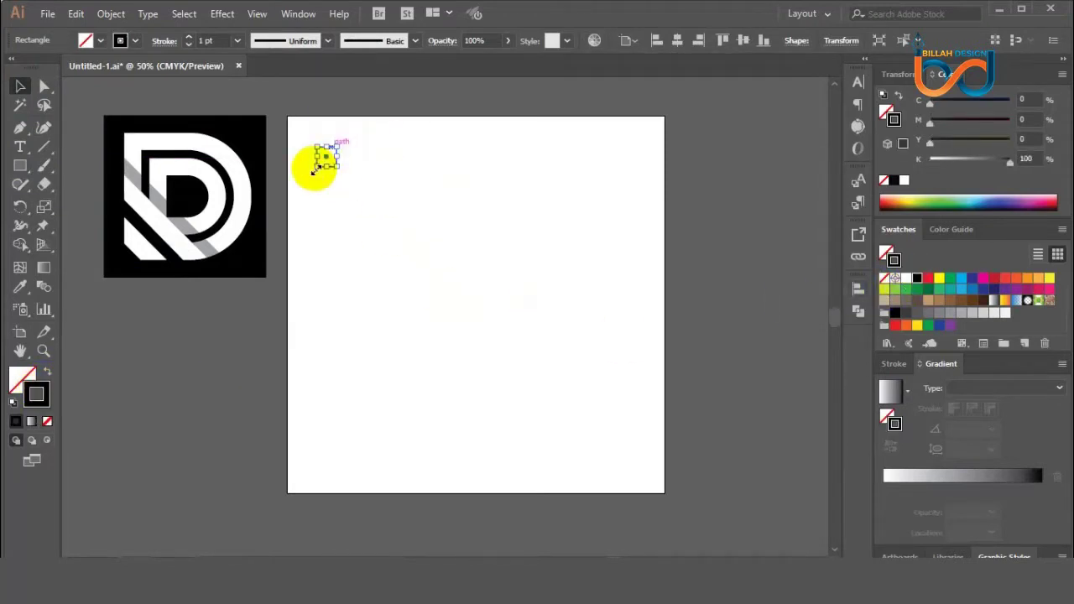
- Apply a Transform effect to the square with 14 copies and a 50 pt horizontal move to form a row
click(223, 14)
mouse_move(265, 143)
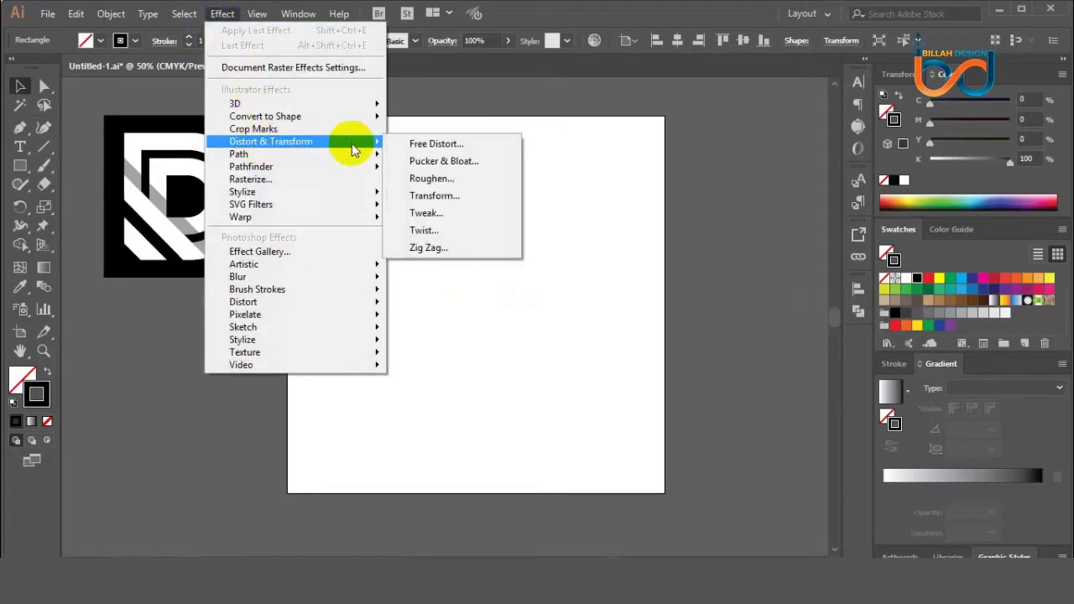
click(432, 194)
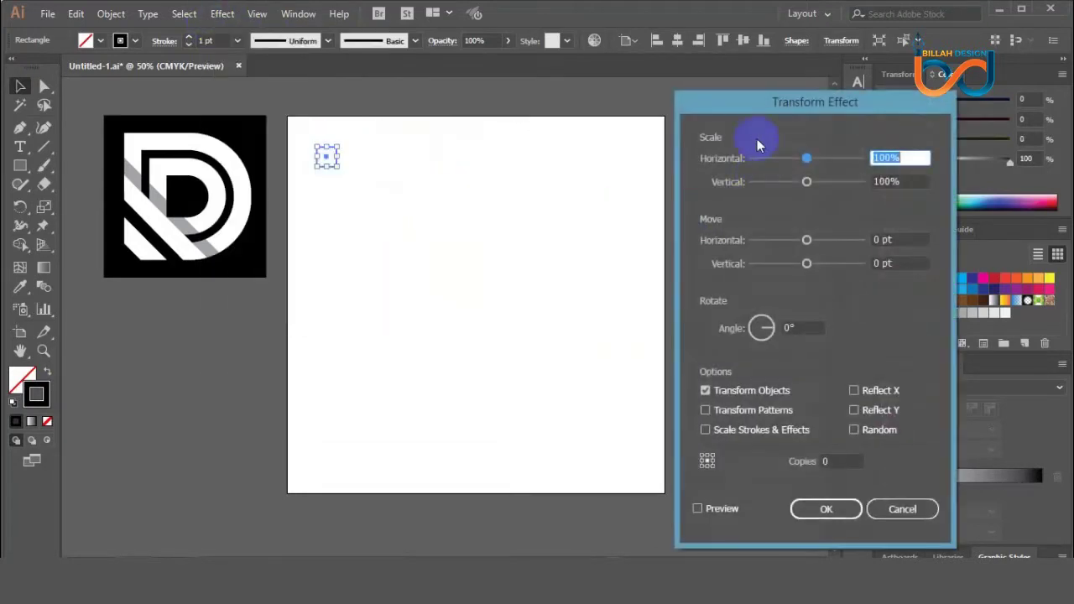
drag(749, 104, 820, 82)
click(713, 485)
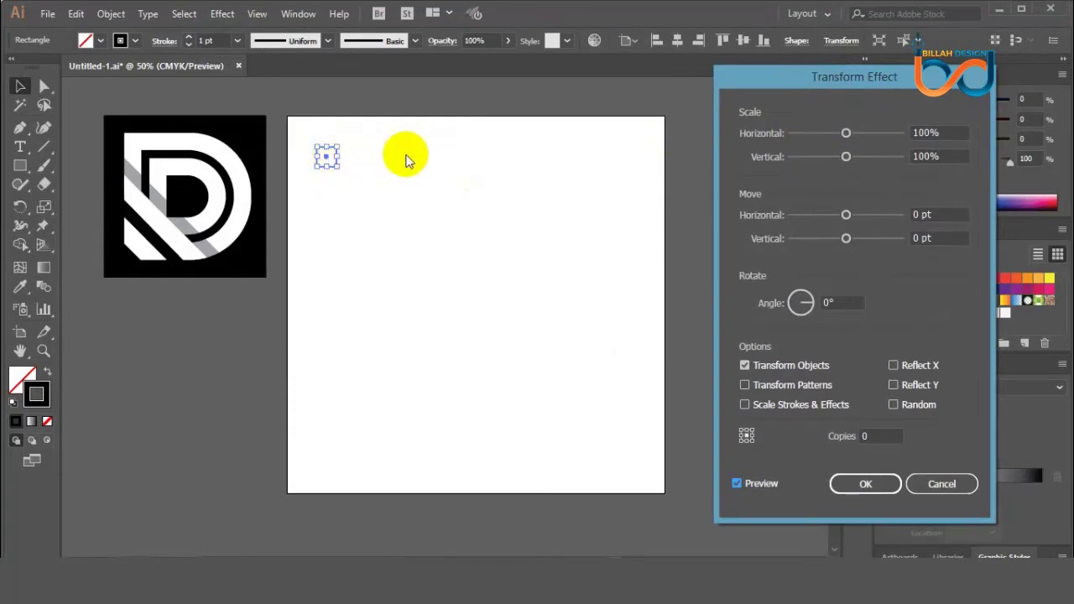
double_click(867, 436)
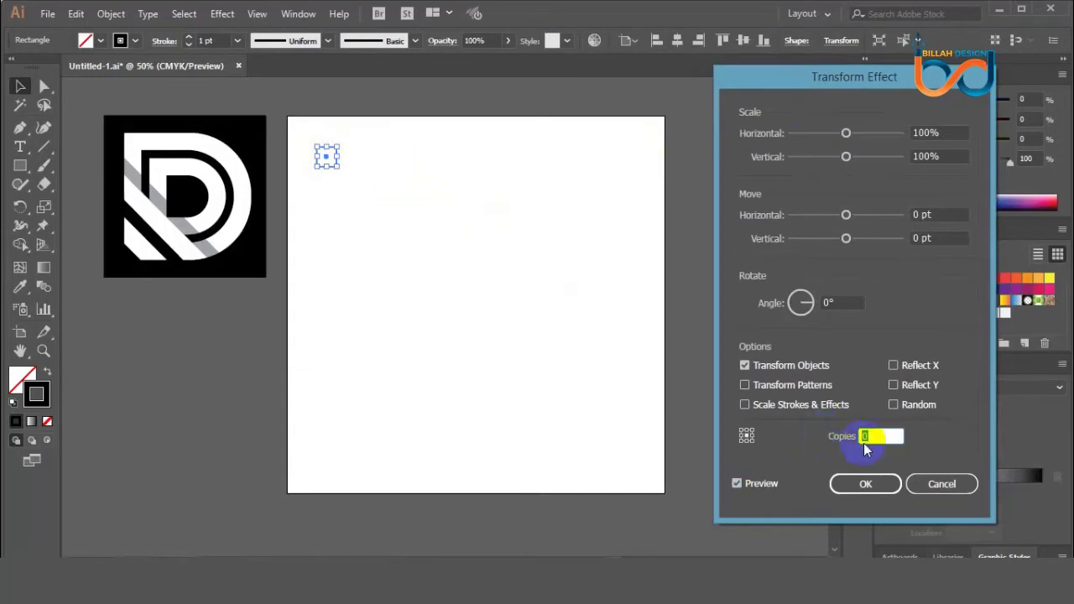
drag(872, 435, 859, 435)
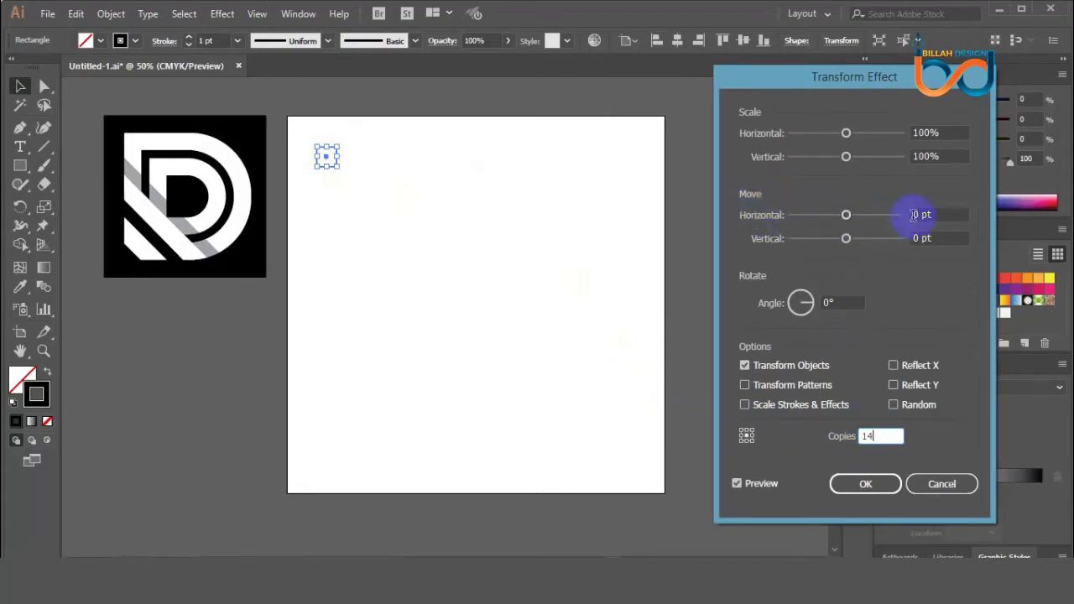
drag(940, 216, 887, 218)
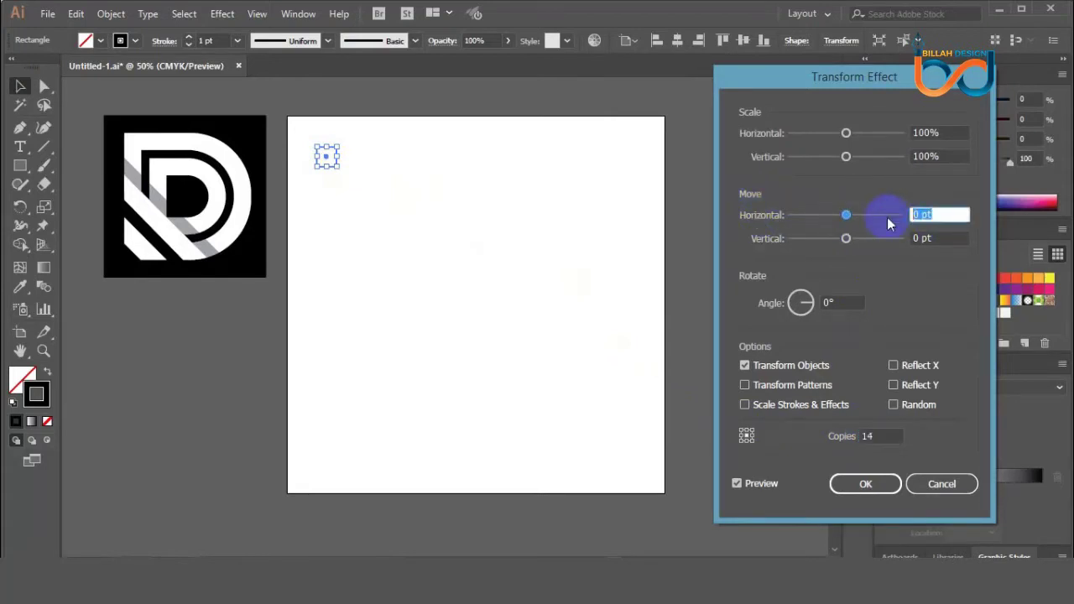
text(50)
click(738, 484)
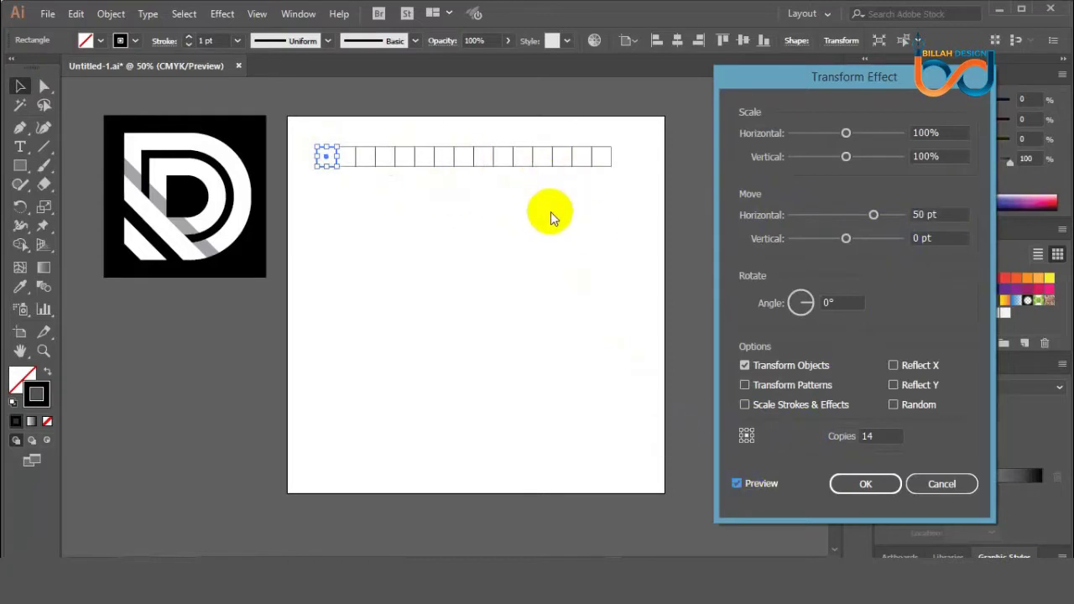
click(863, 484)
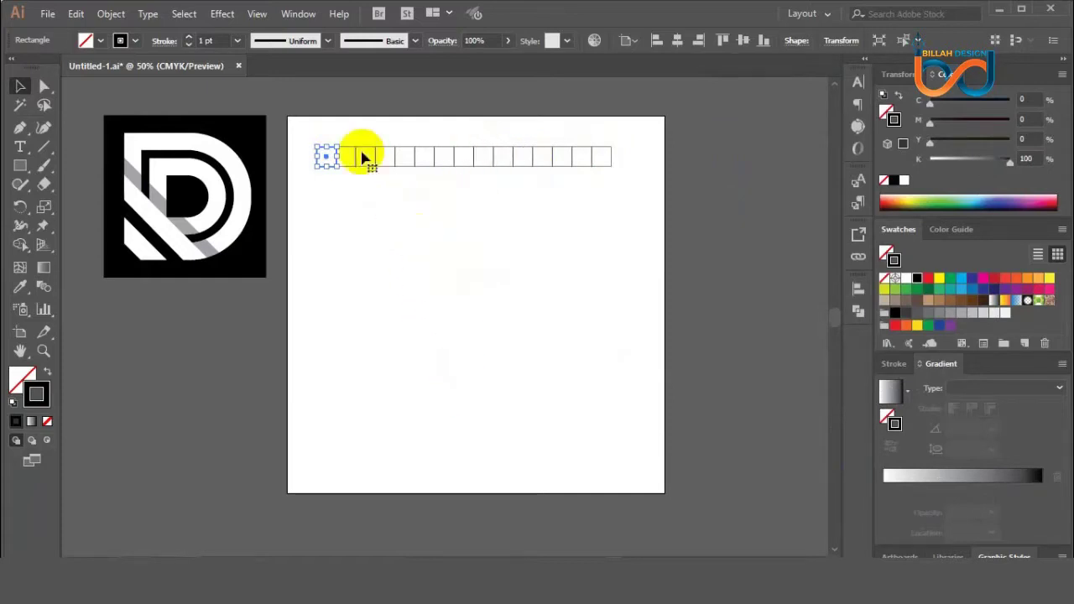
- Add a second Transform effect with 14 copies and a 50 pt vertical move to turn the row into a grid
click(224, 16)
mouse_move(314, 144)
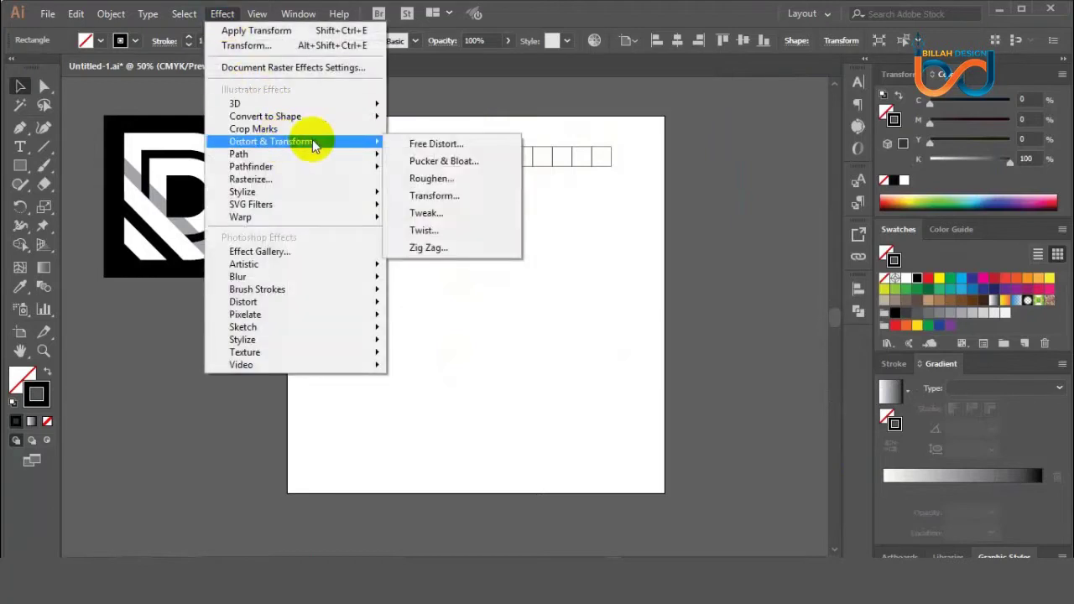
click(449, 196)
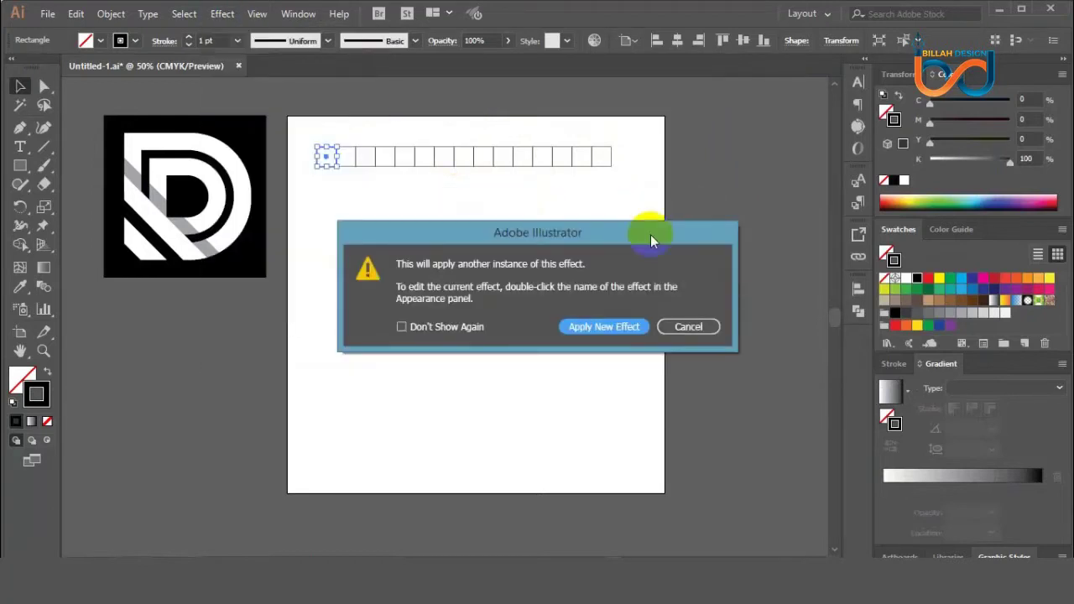
drag(678, 233, 786, 227)
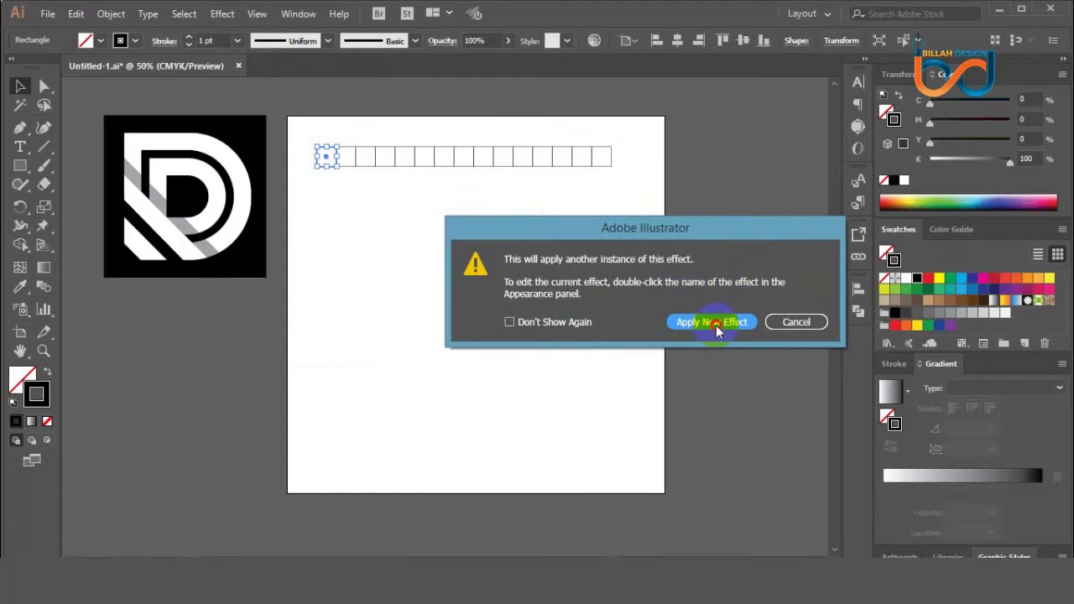
click(712, 324)
drag(823, 83, 822, 58)
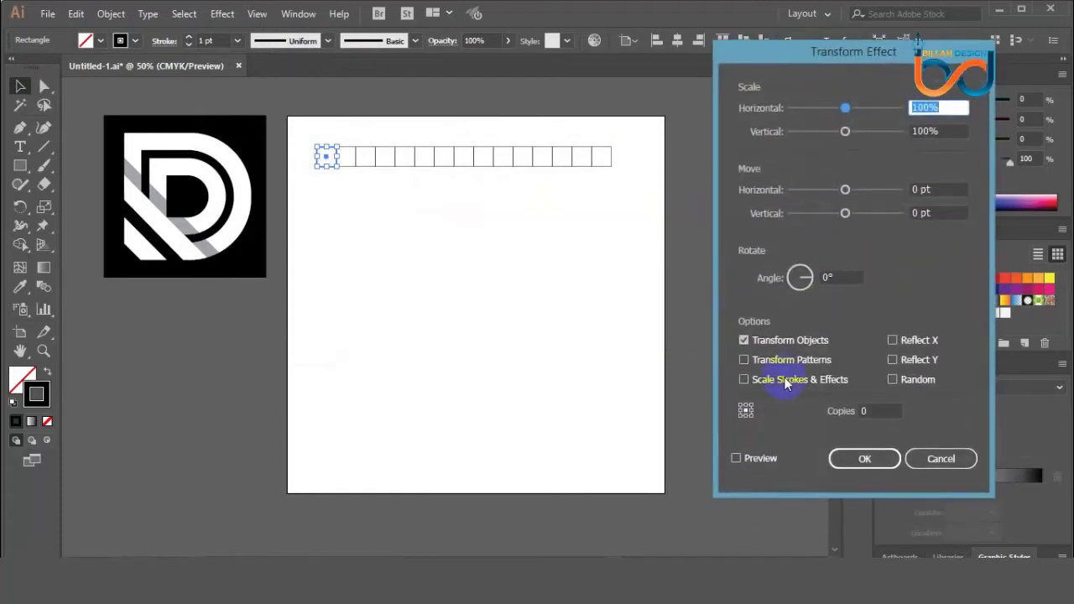
click(735, 459)
click(881, 411)
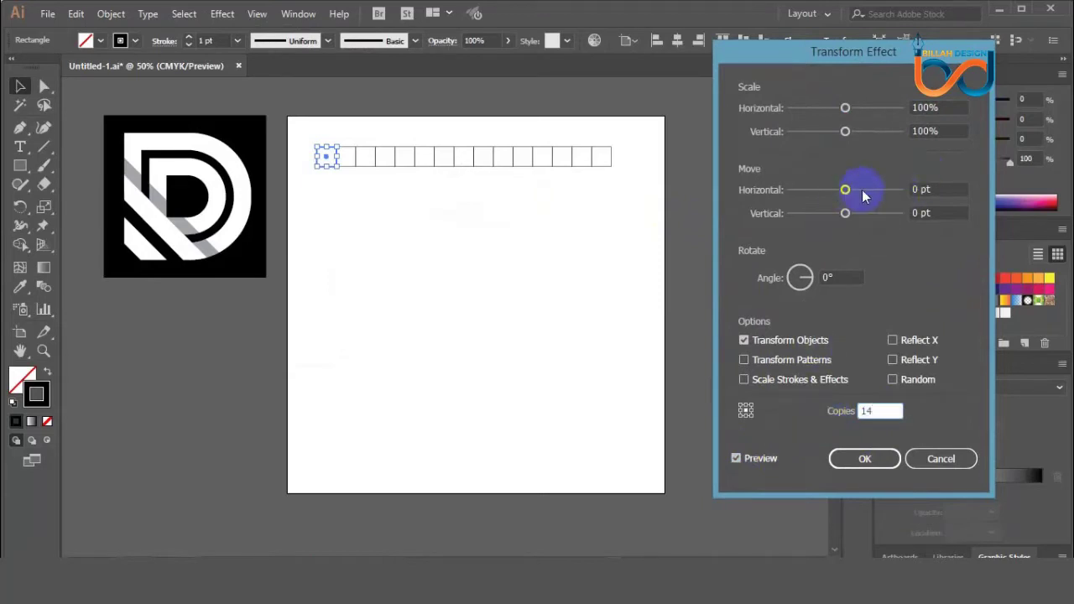
click(934, 212)
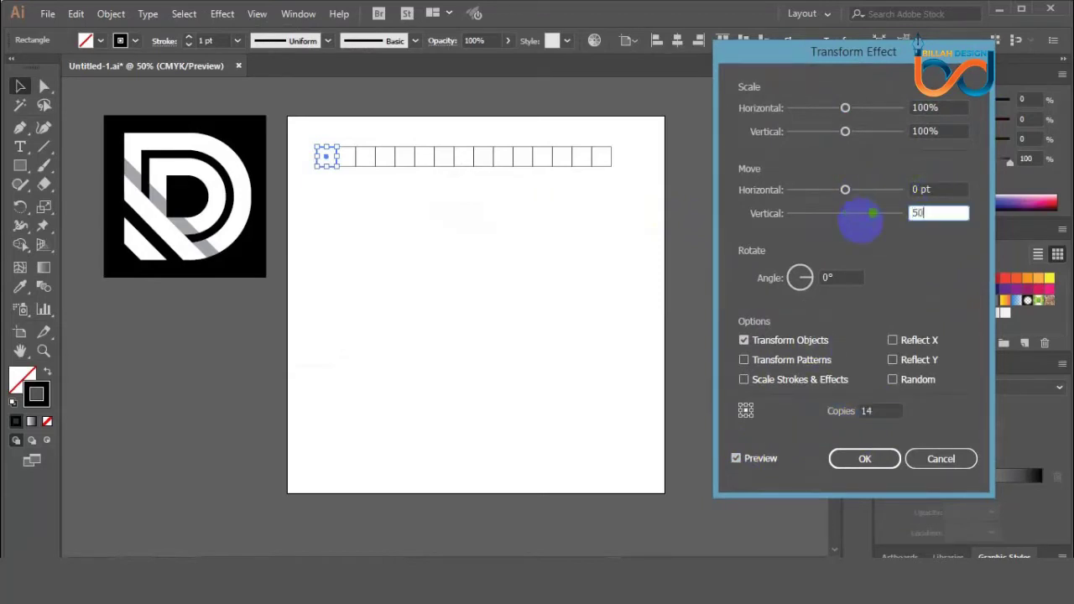
text(50)
click(868, 455)
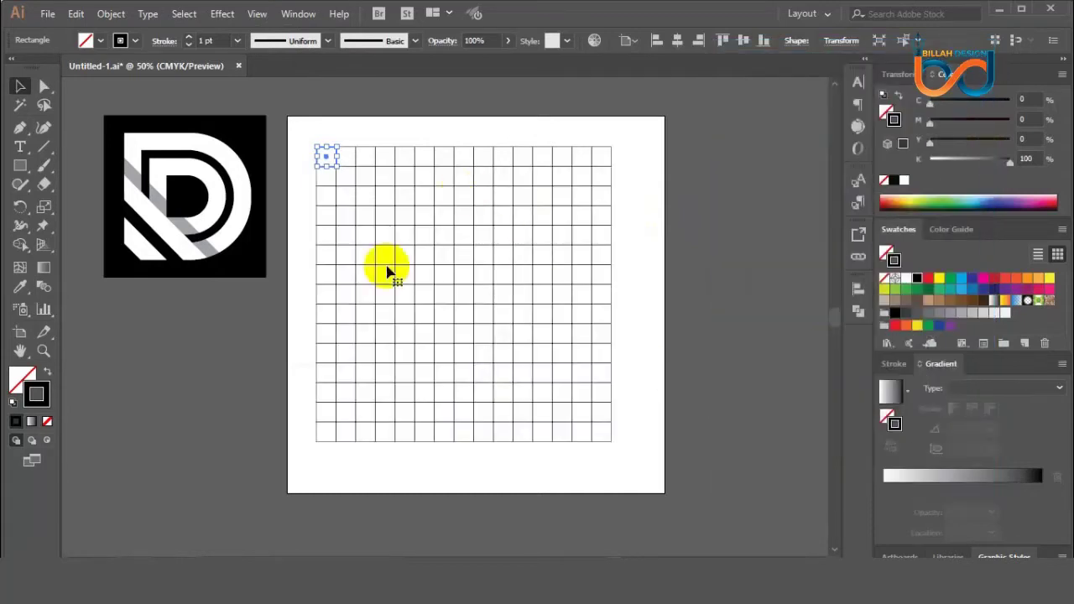
- Move the grid of squares off the artboard to its right side and deselect it
click(656, 283)
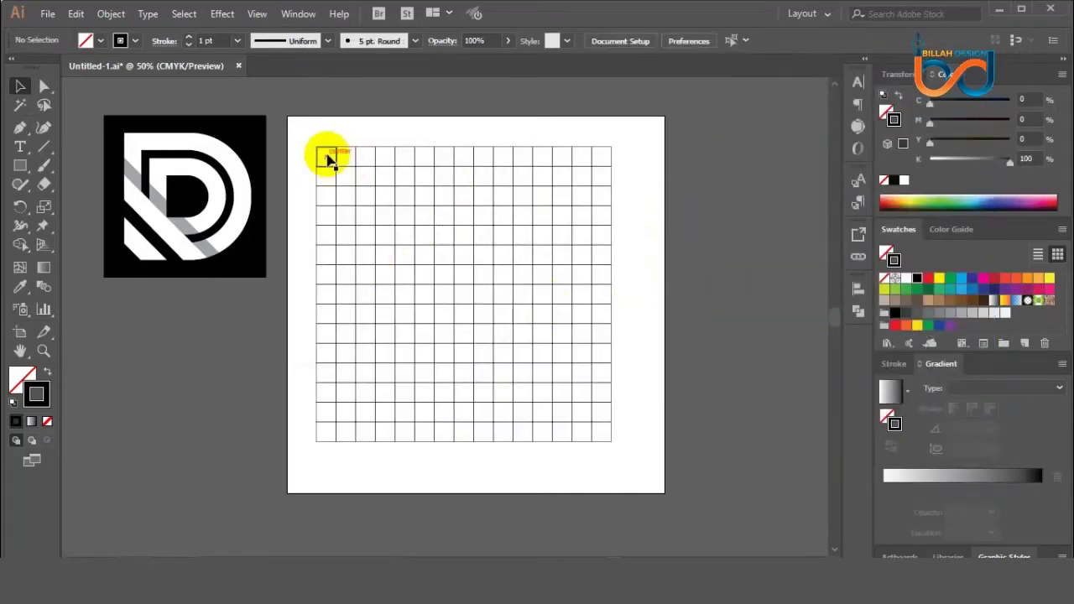
drag(329, 160, 730, 167)
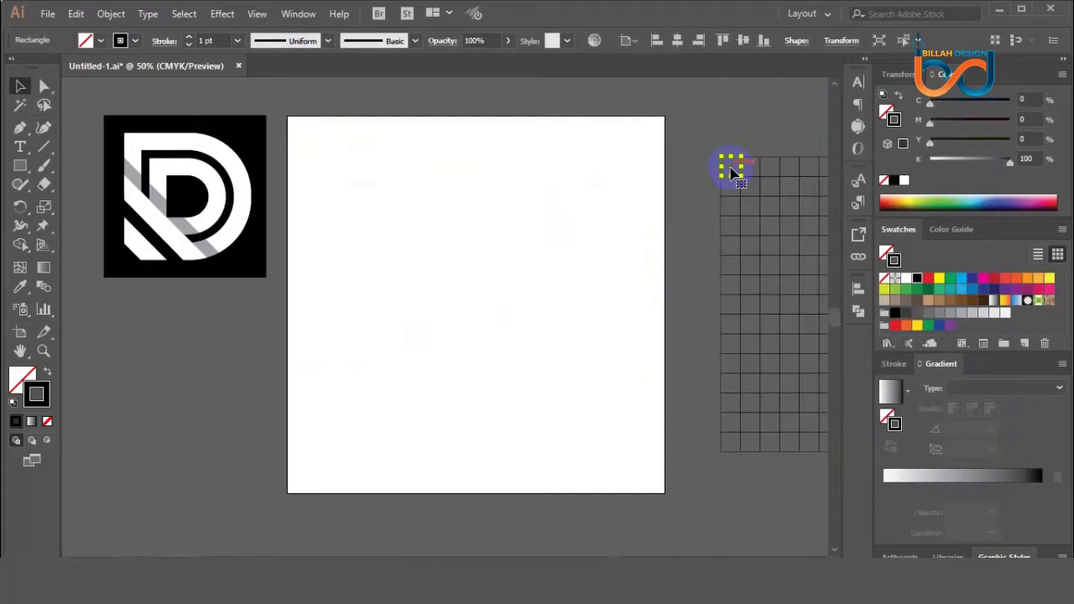
click(416, 214)
- Draw a 50 by 50 pt square near the artboard's upper-left corner
click(20, 165)
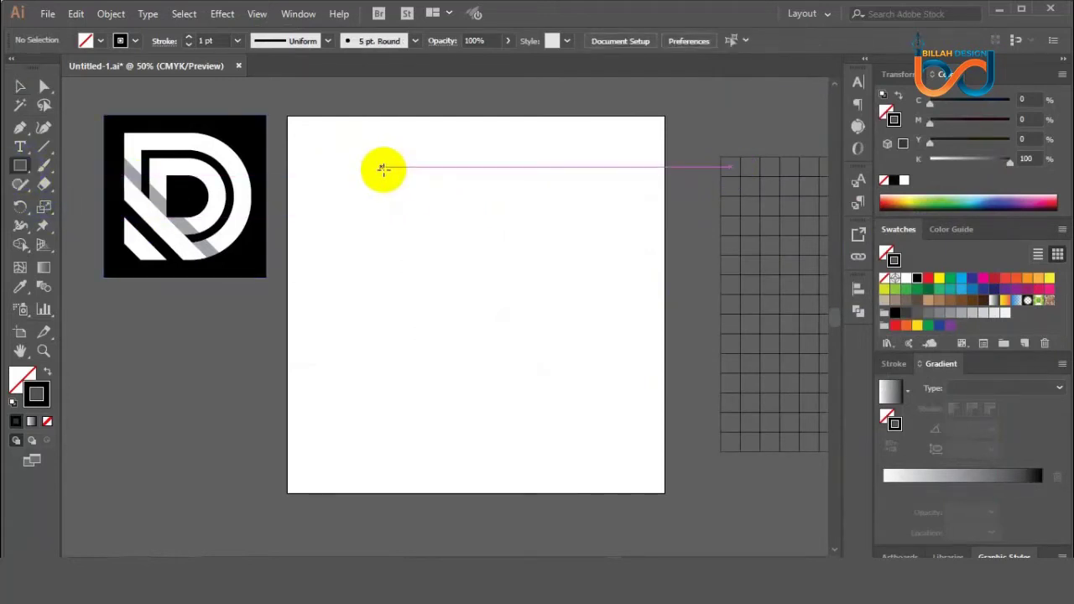
click(344, 173)
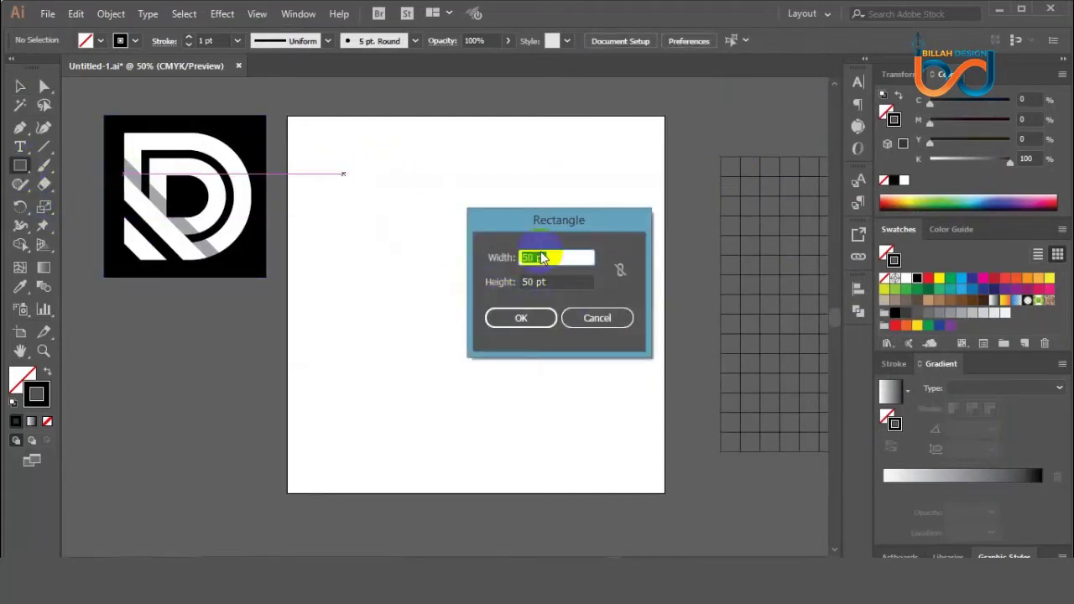
click(521, 319)
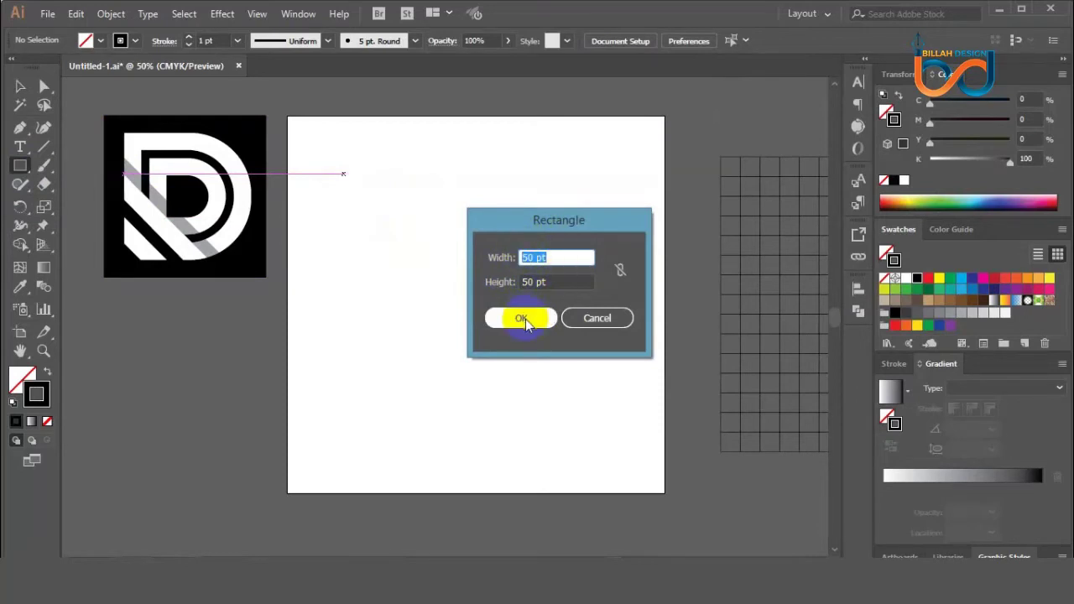
click(20, 86)
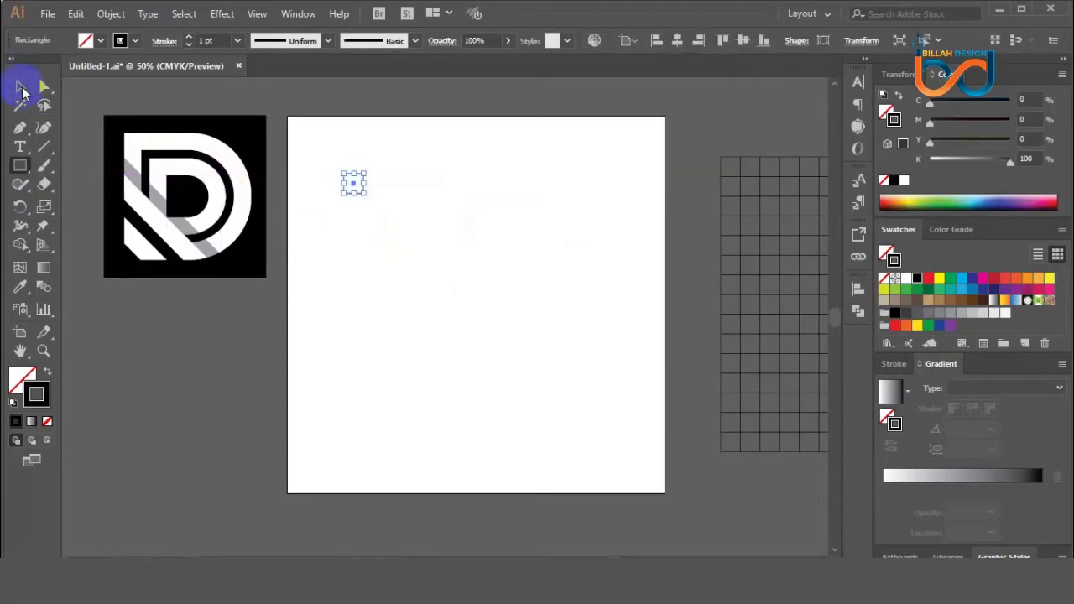
click(397, 306)
click(353, 193)
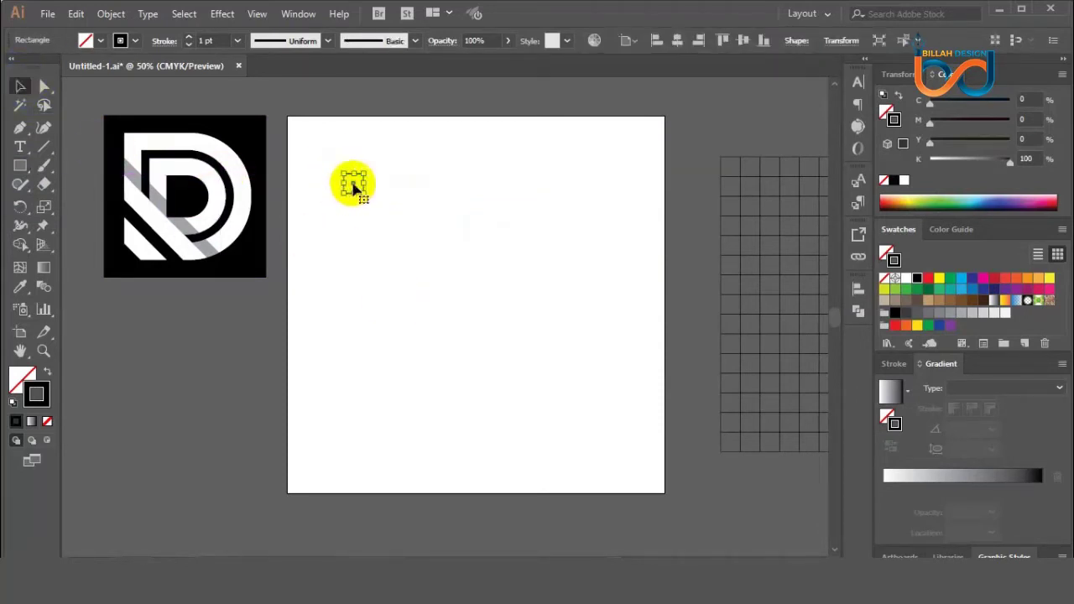
- Duplicate the square edge to edge to its right, repeating the copy to form a row of 11 squares
mouse_move(352, 184)
mouse_down()
mouse_move(338, 168)
mouse_move(359, 168)
mouse_up()
click(376, 243)
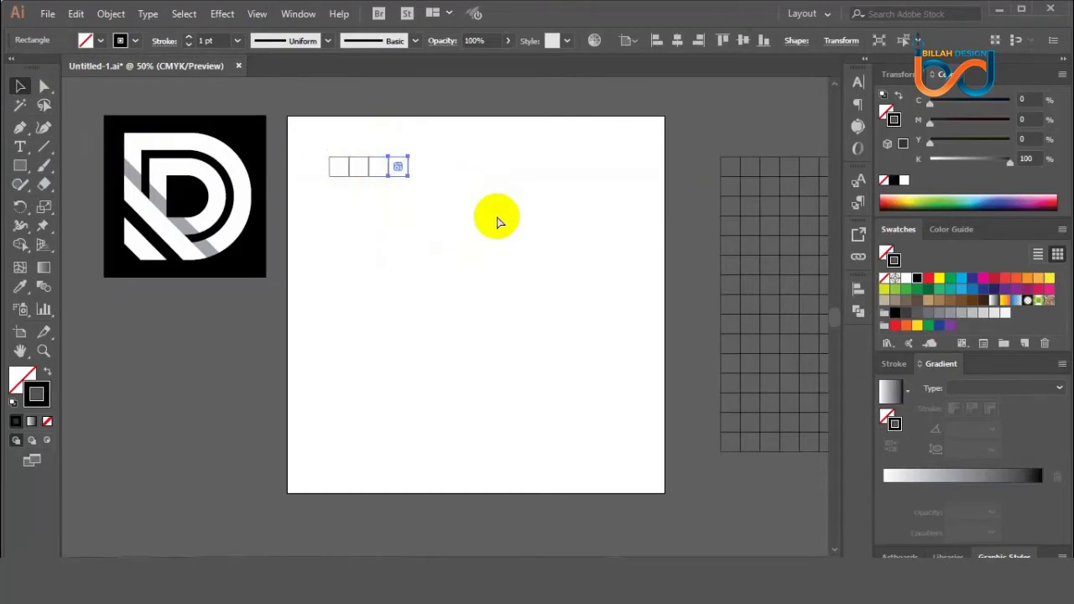
key(ctrl+d)
key(ctrl+d)
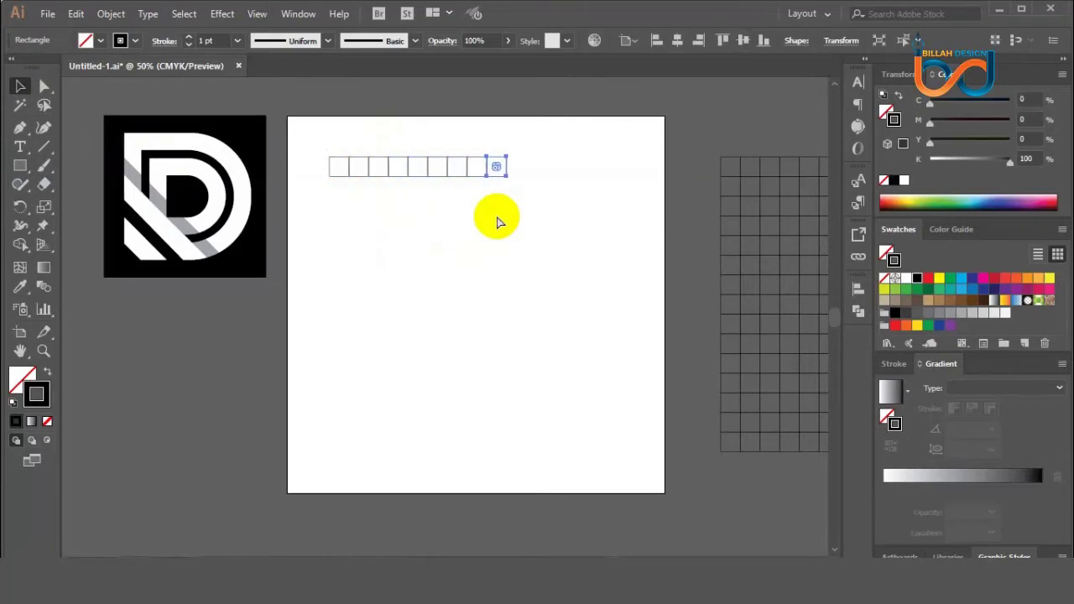
click(498, 217)
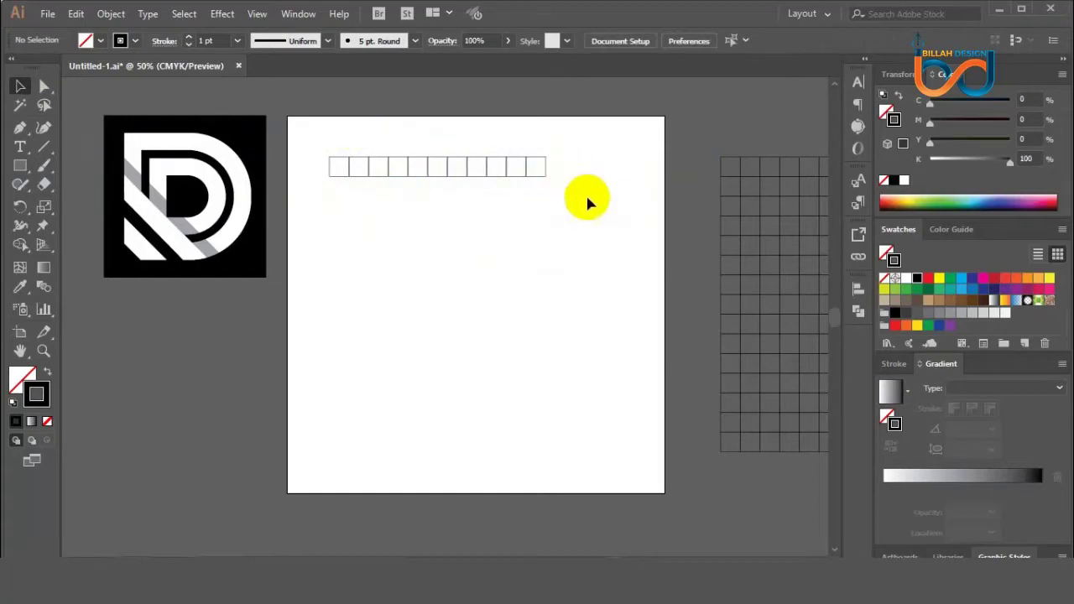
- Copy the whole row of squares directly below itself and repeat the copy until there are 8 rows
drag(601, 151, 302, 203)
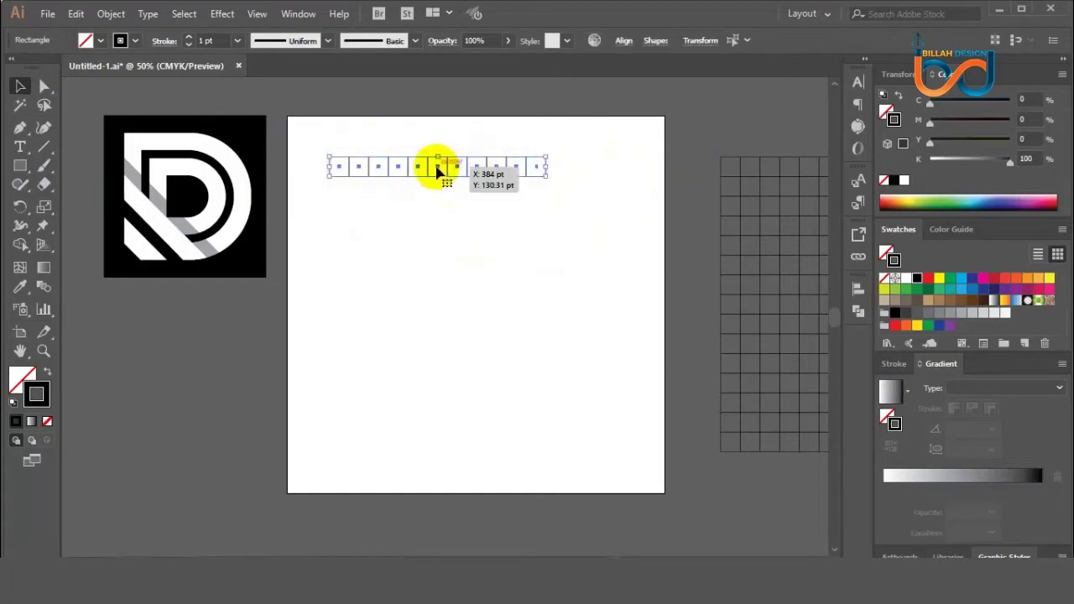
drag(436, 168, 433, 191)
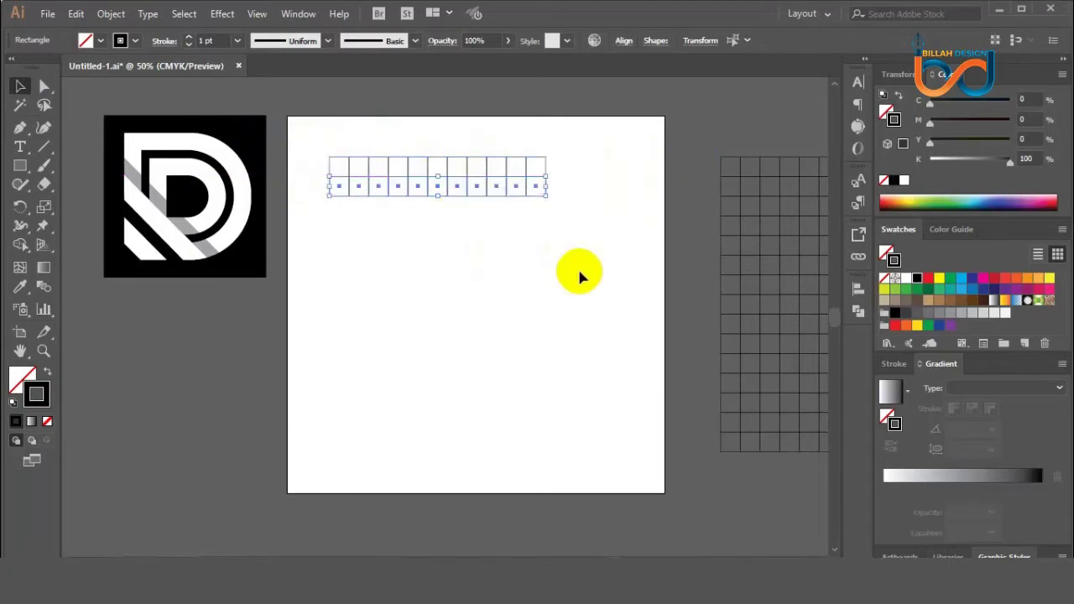
key(ctrl+d)
key(ctrl+d)
key(ctrl+d)
key(ctrl+d)
key(ctrl+d)
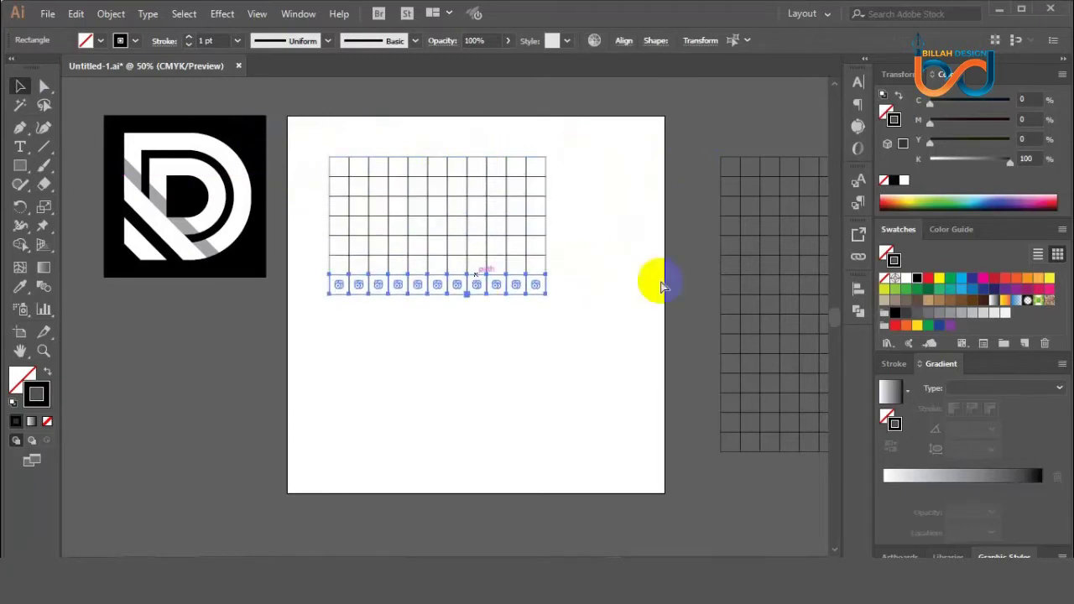
key(ctrl+d)
- Delete the entire grid built from duplicated rows on the artboard
click(635, 311)
drag(609, 138, 311, 331)
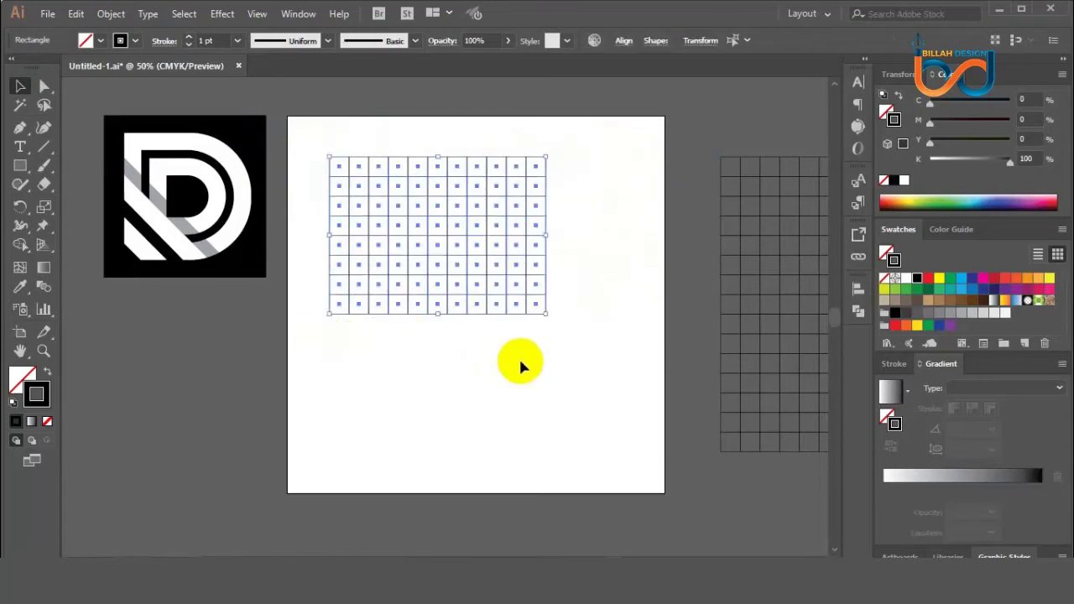
key(Delete)
- Move the Transform-effect grid from beside the artboard onto it, expand its appearance, and center the expanded grid roughly on the artboard
drag(741, 178, 343, 158)
click(662, 298)
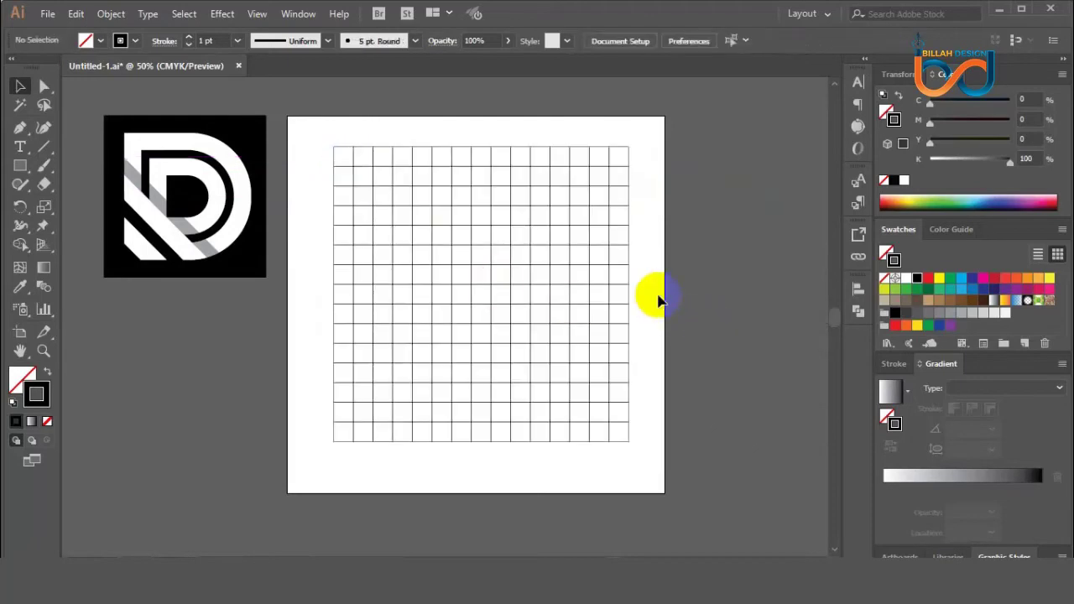
click(343, 161)
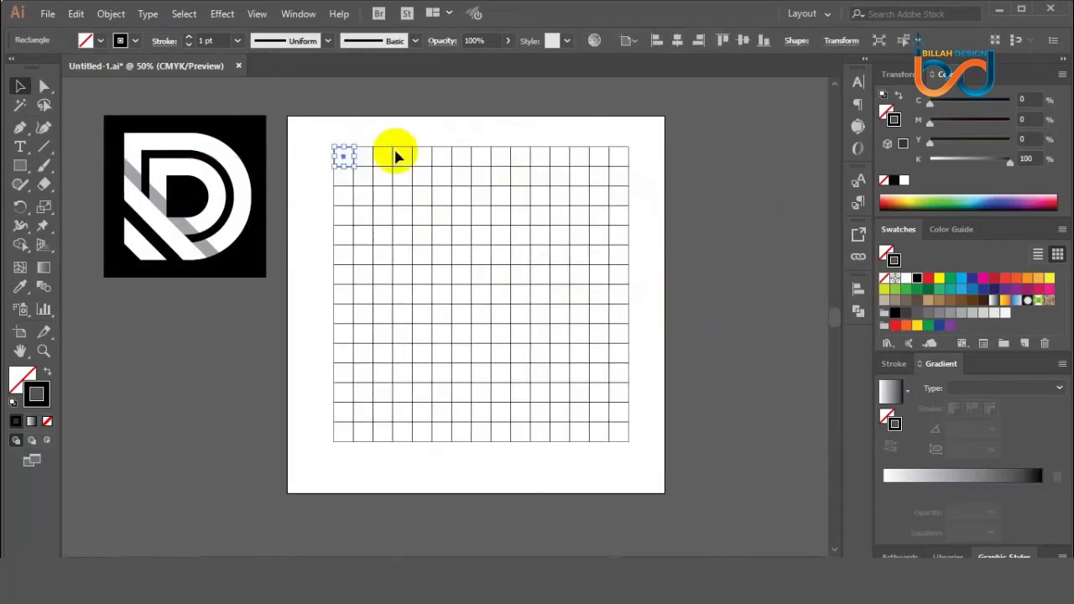
click(111, 14)
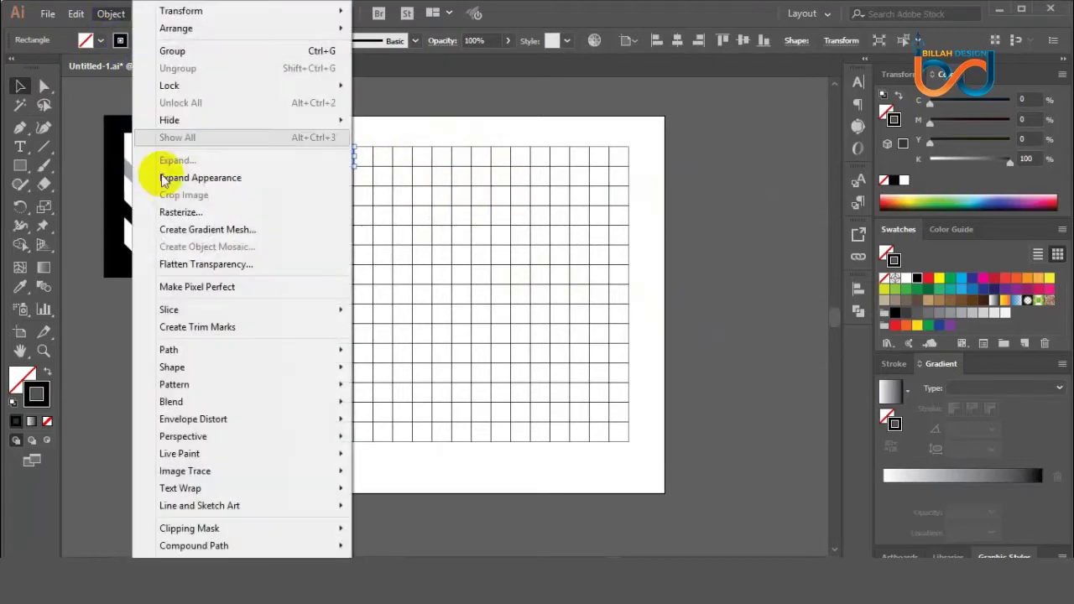
click(238, 178)
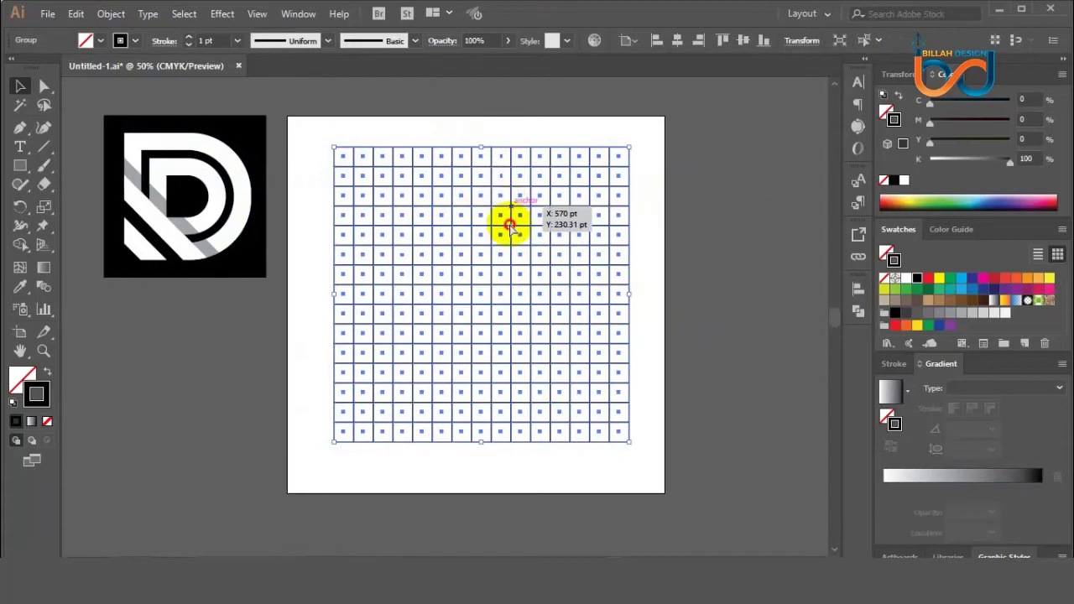
drag(509, 224, 515, 216)
click(696, 306)
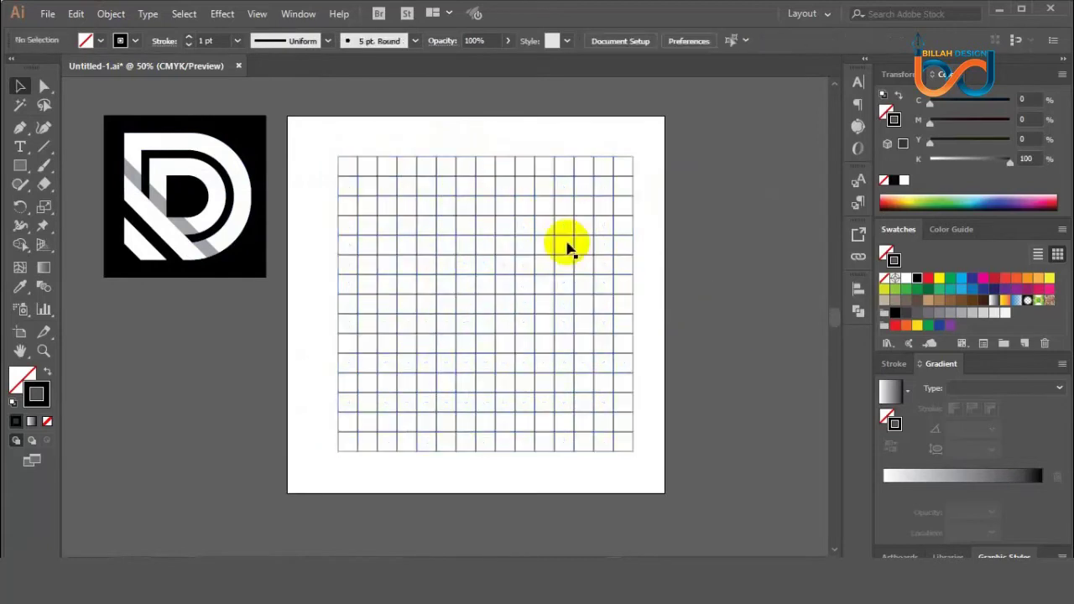
- Set the expanded grid's stroke weight to 0.5 pt and deselect it
click(512, 219)
click(237, 41)
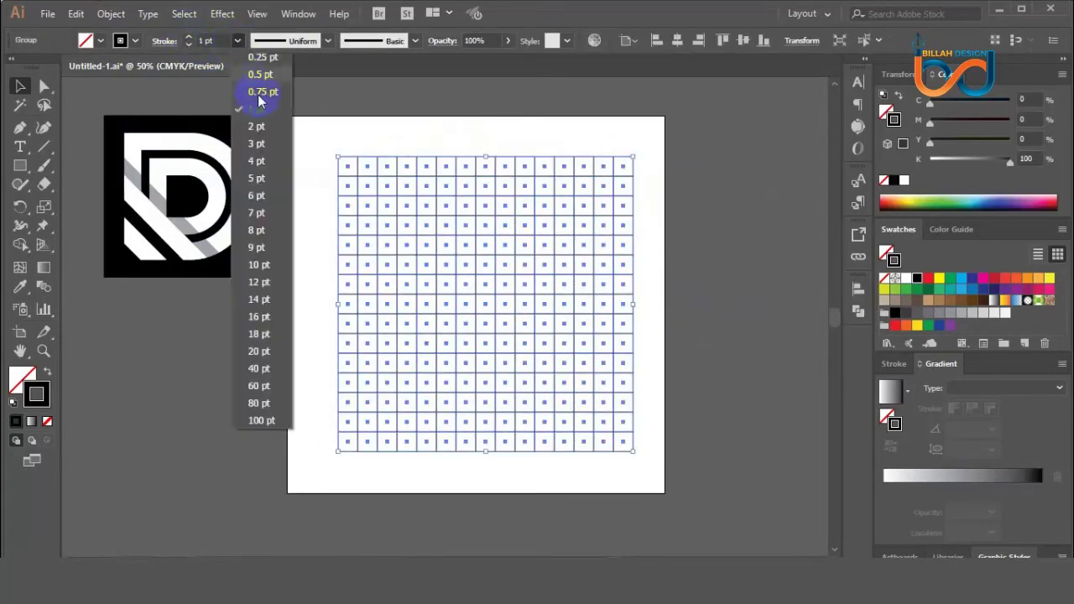
click(256, 76)
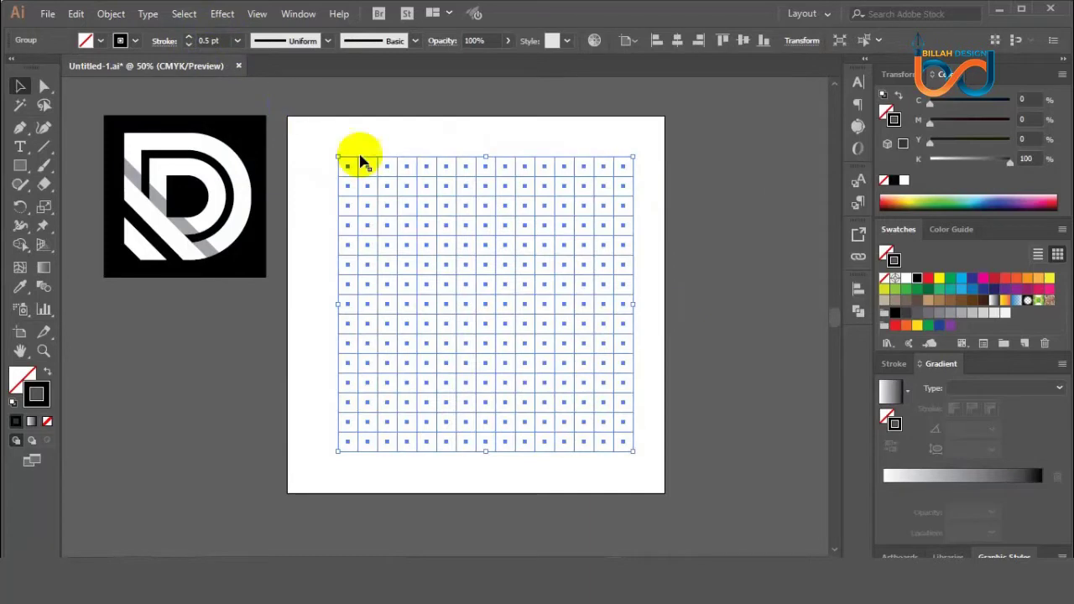
click(505, 136)
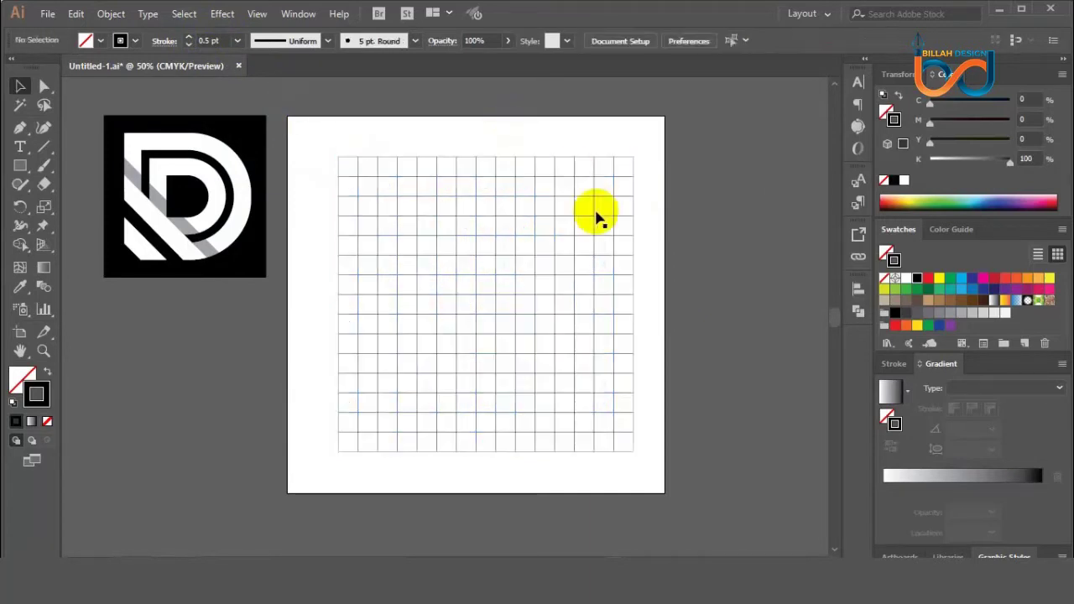
drag(593, 307, 604, 310)
click(507, 238)
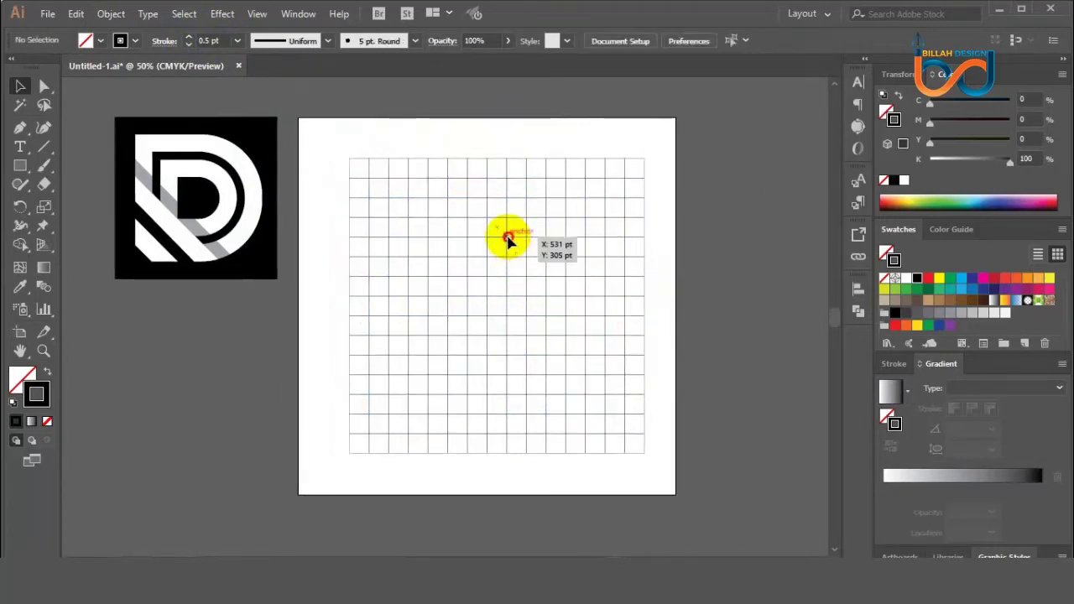
click(328, 294)
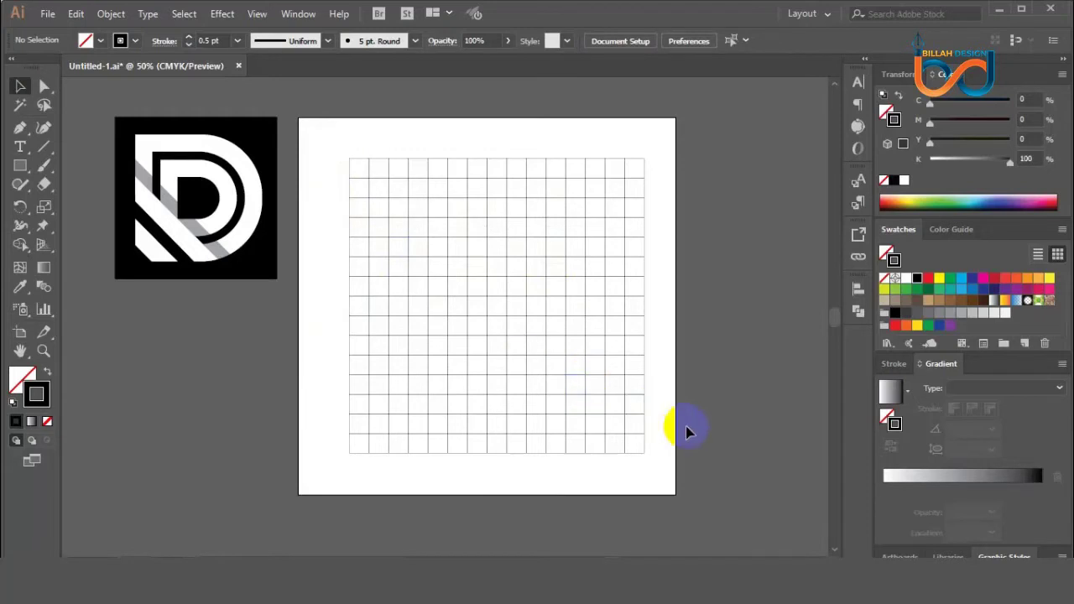
click(181, 156)
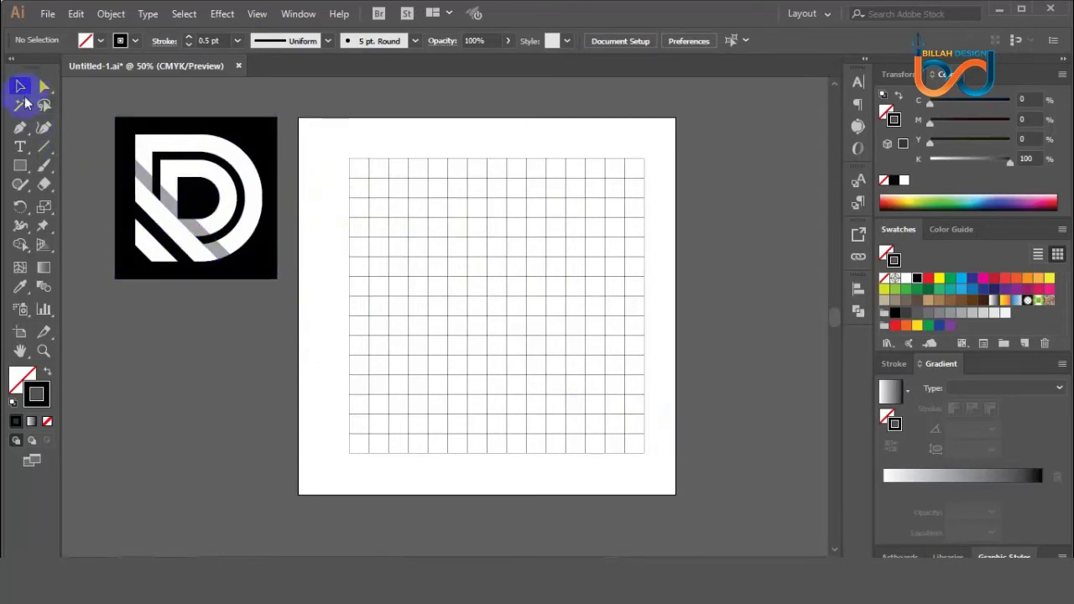
- Draw a square with no fill and a 5 pt red stroke along the outer edge of the whole grid
click(20, 168)
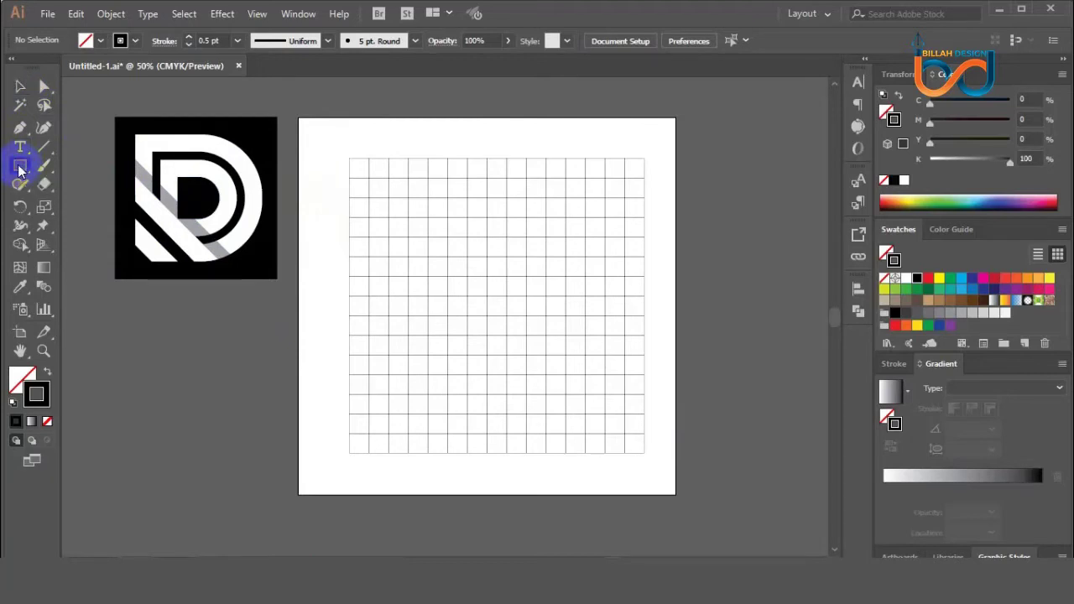
click(927, 278)
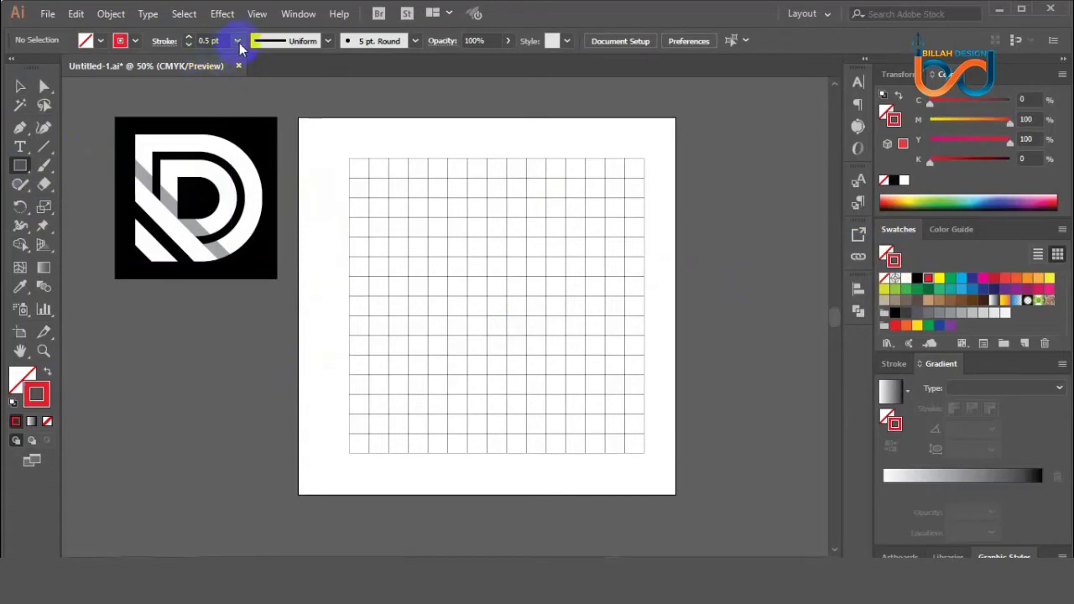
click(239, 41)
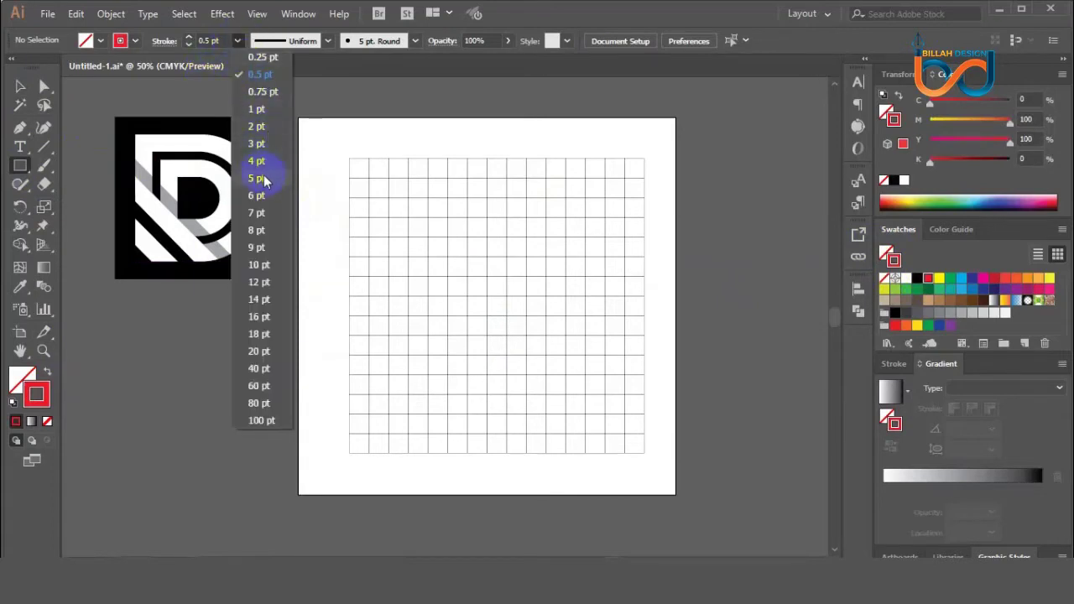
click(262, 176)
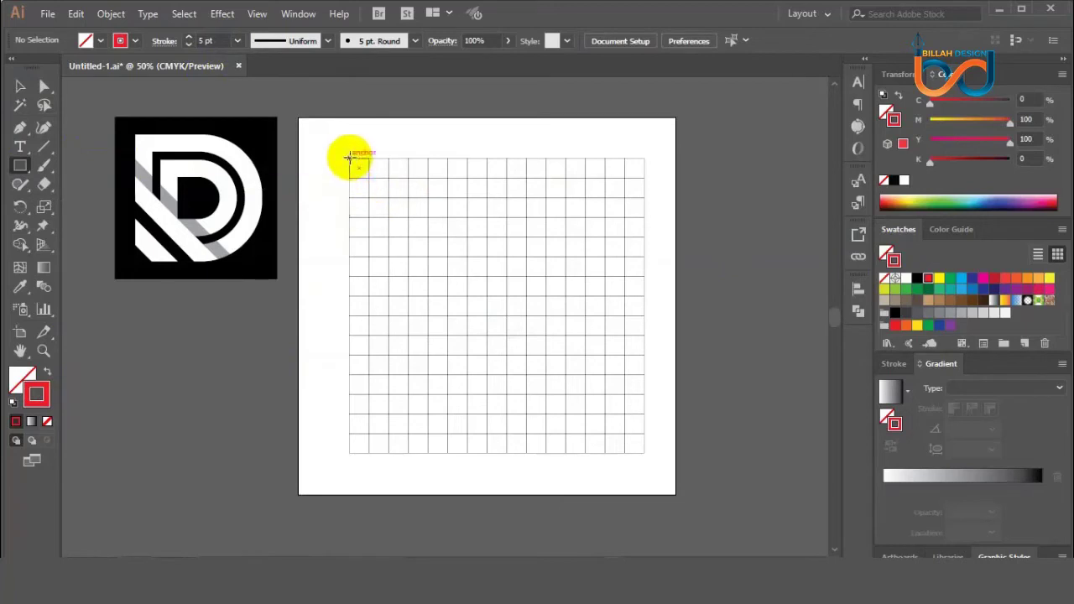
drag(350, 157, 642, 454)
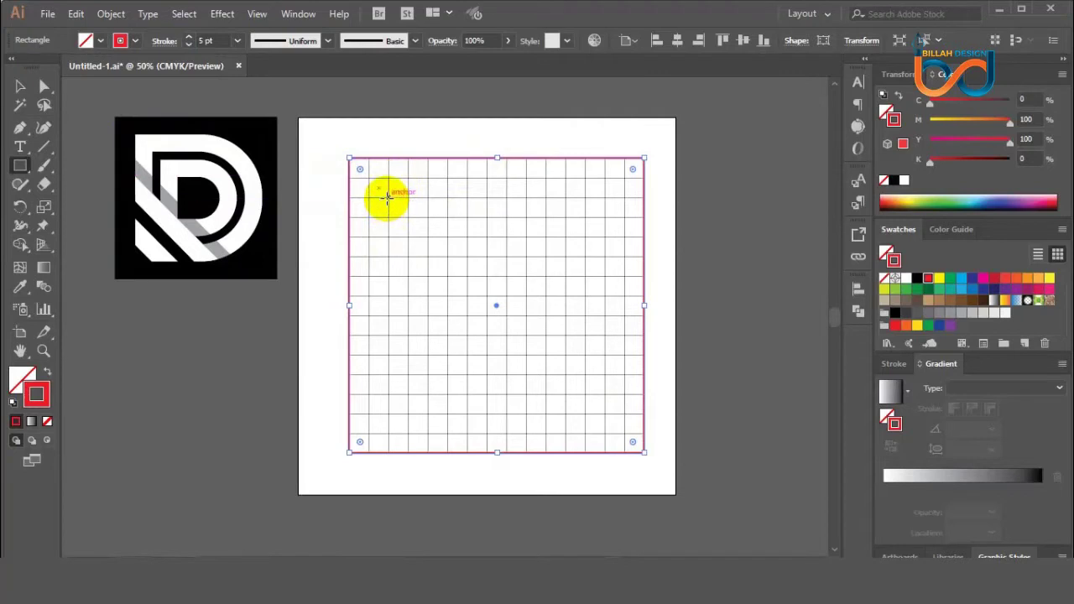
- Draw three concentric red squares spanning 11, 9 and 5 grid cells inside the outer square, snapped to the grid, and deselect
drag(388, 195, 607, 411)
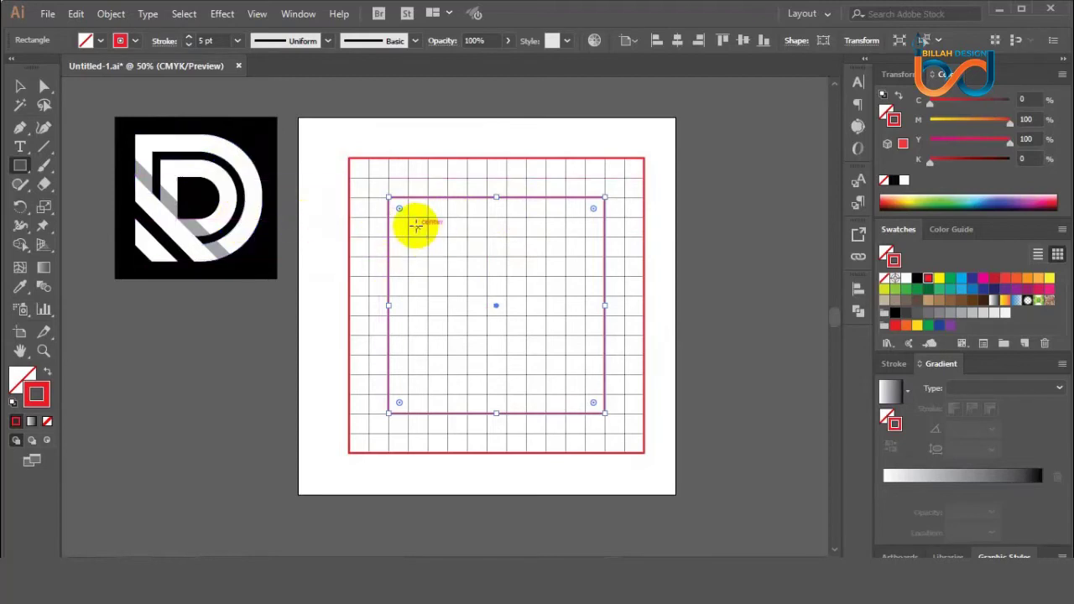
mouse_move(407, 216)
mouse_down()
mouse_move(444, 265)
mouse_move(585, 393)
mouse_up()
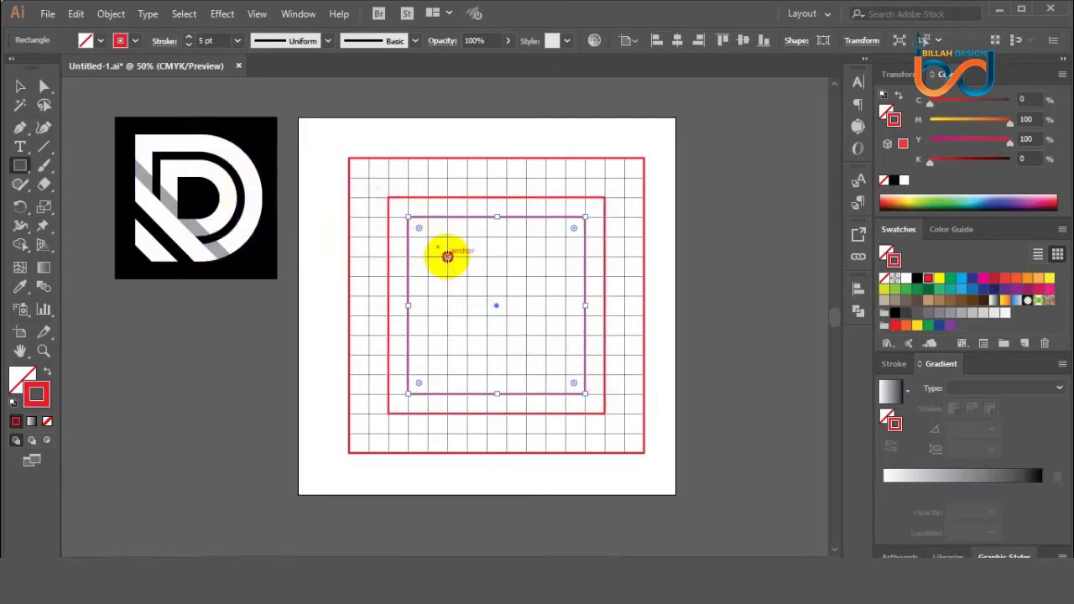
drag(447, 257, 544, 353)
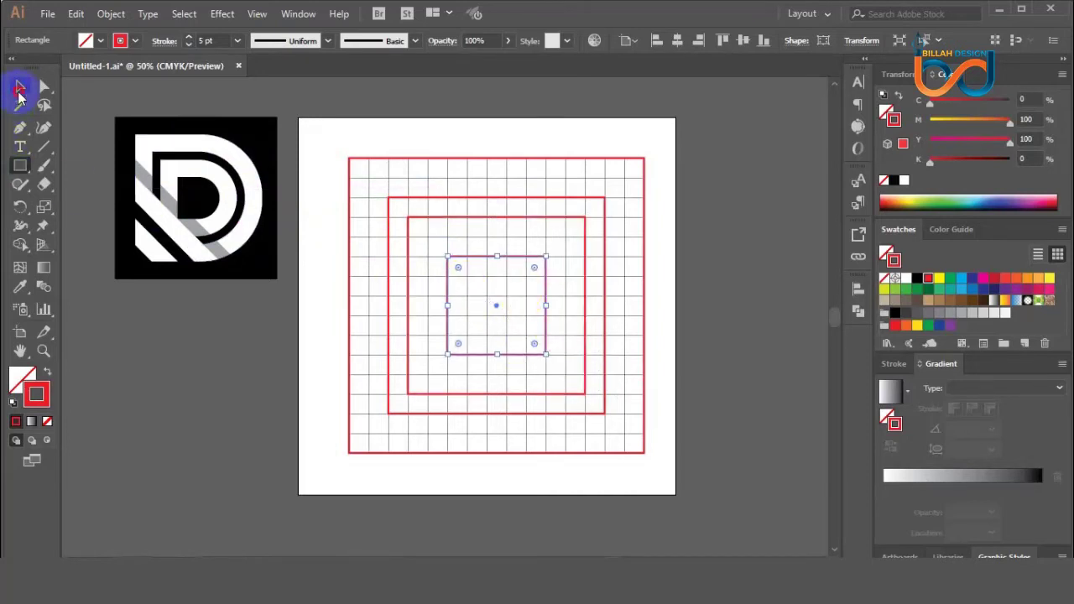
click(19, 87)
click(708, 327)
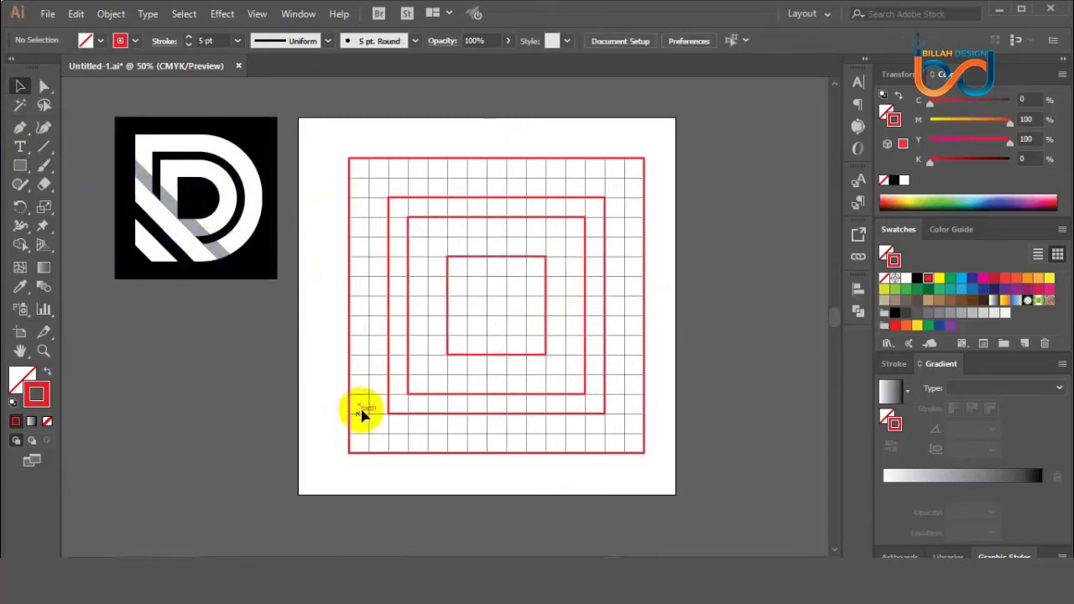
- Draw a diagonal line from the outer square's upper-left corner to its lower-right corner with the red 5 pt stroke
drag(577, 500, 569, 498)
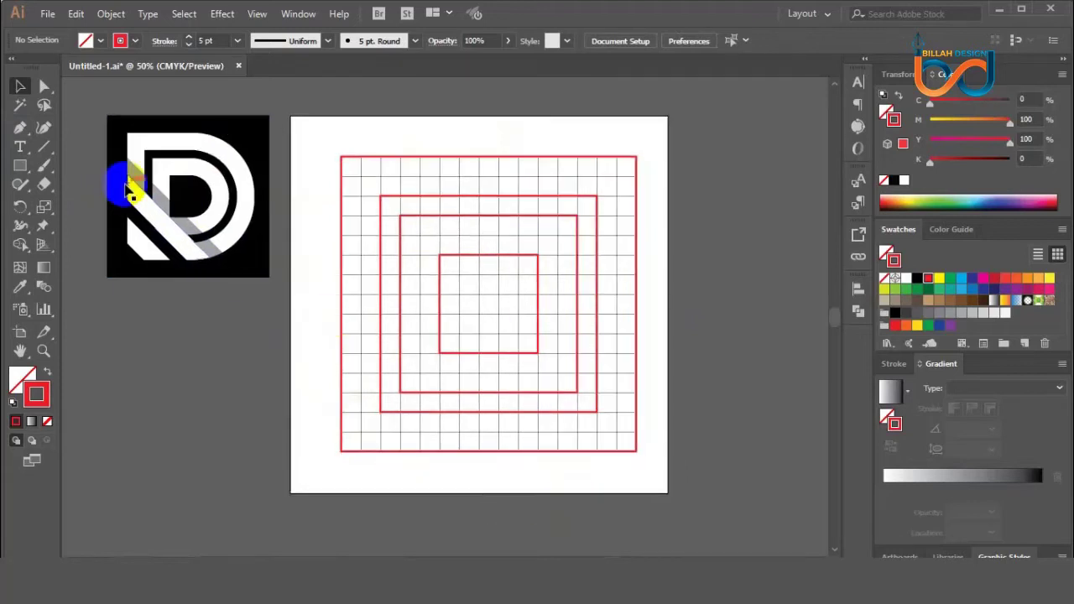
click(42, 149)
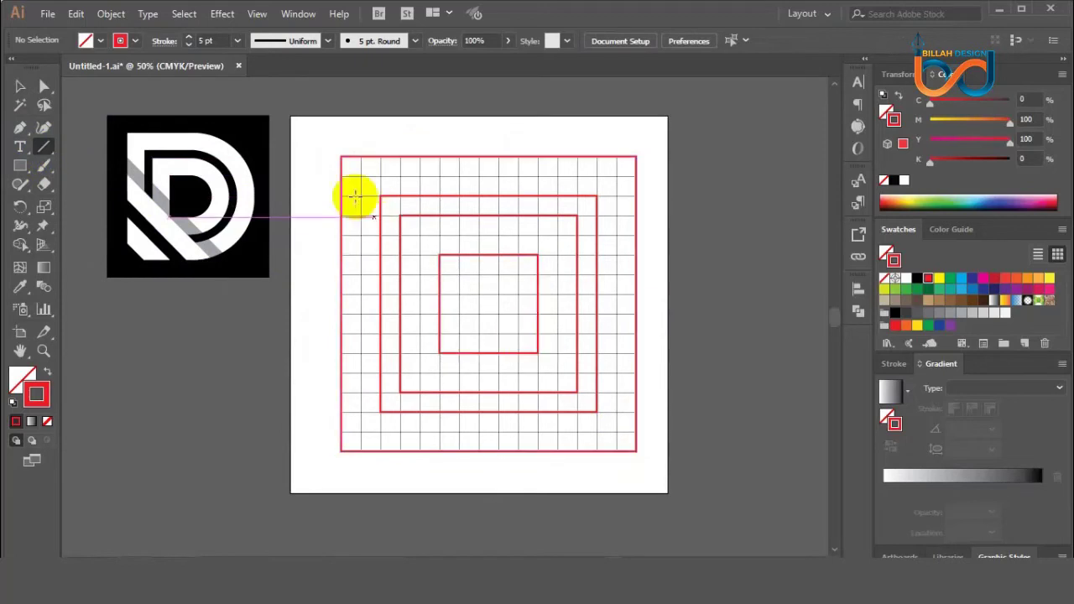
mouse_move(342, 158)
mouse_down()
mouse_move(618, 450)
mouse_move(634, 448)
mouse_up()
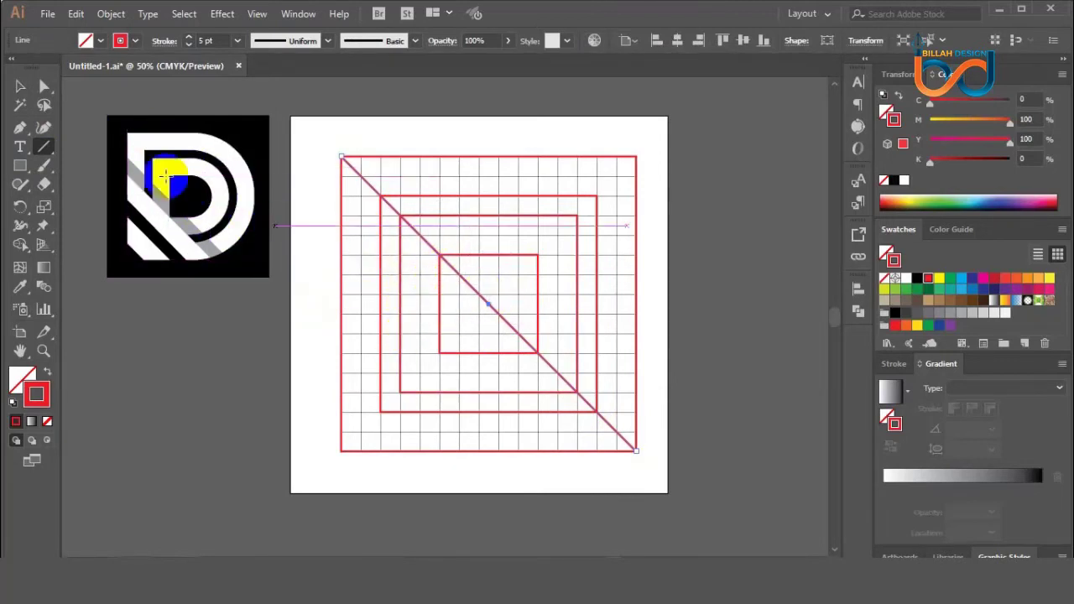
- Draw five parallel diagonals from the outer square's left edge to its bottom edge, starting 3, 5, 8, 10 and 13 cells down, and deselect
click(37, 107)
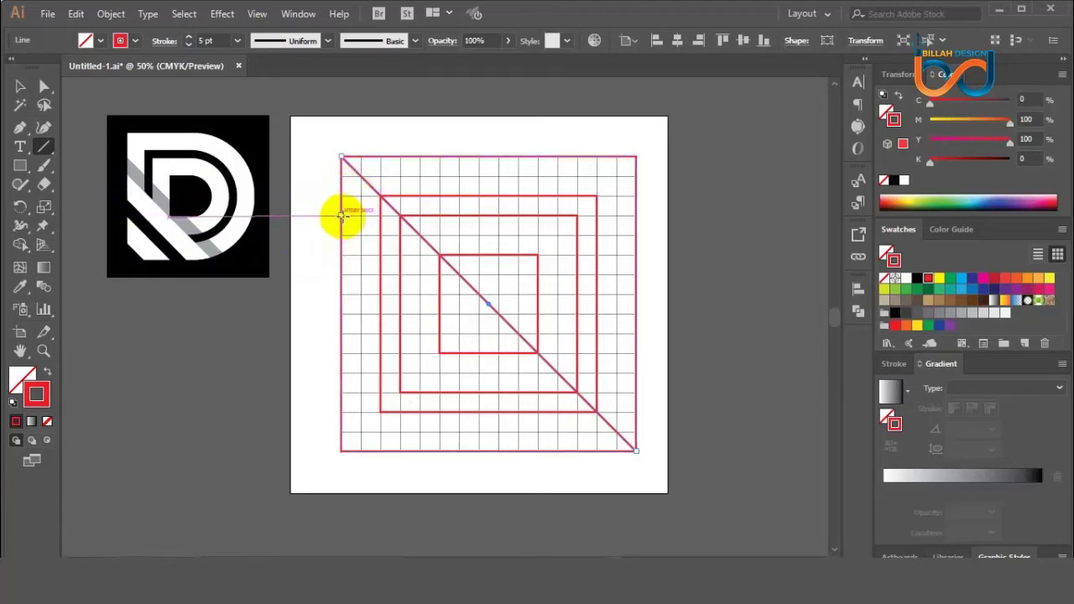
drag(342, 217, 579, 453)
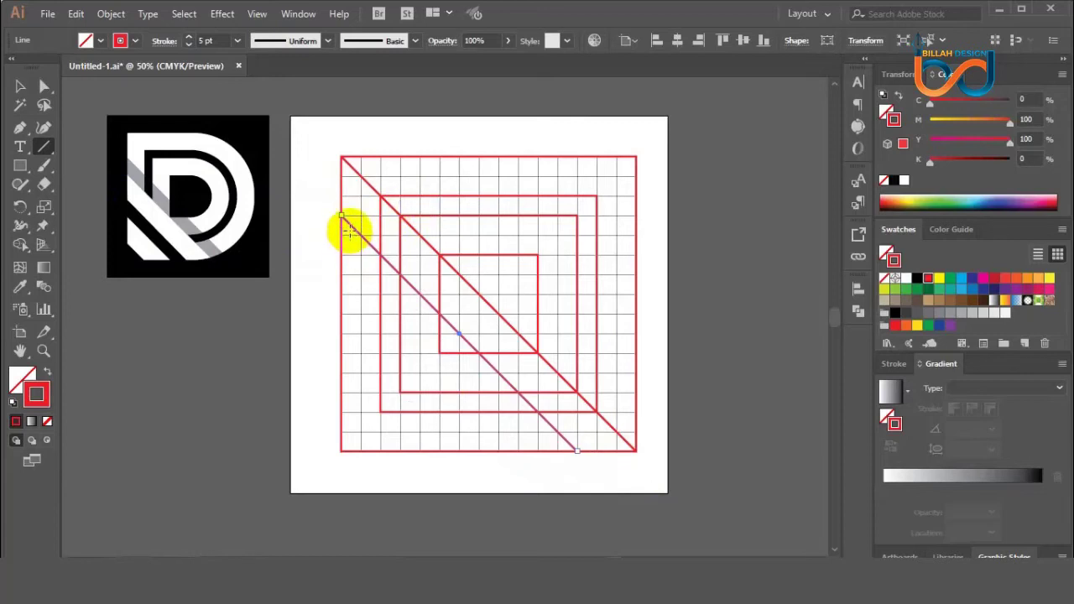
drag(348, 250, 537, 451)
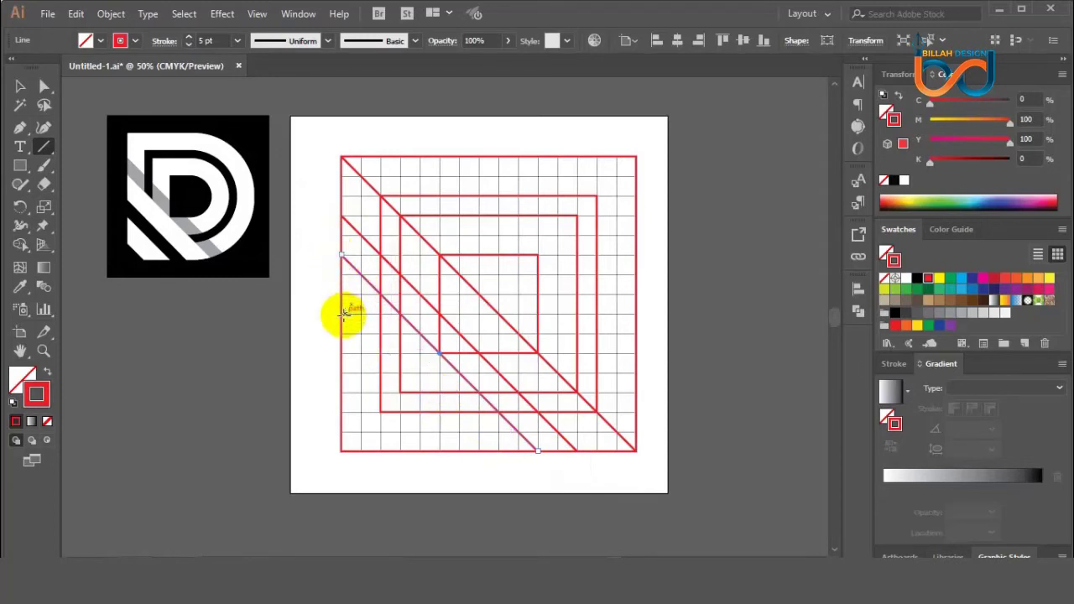
drag(344, 313, 478, 452)
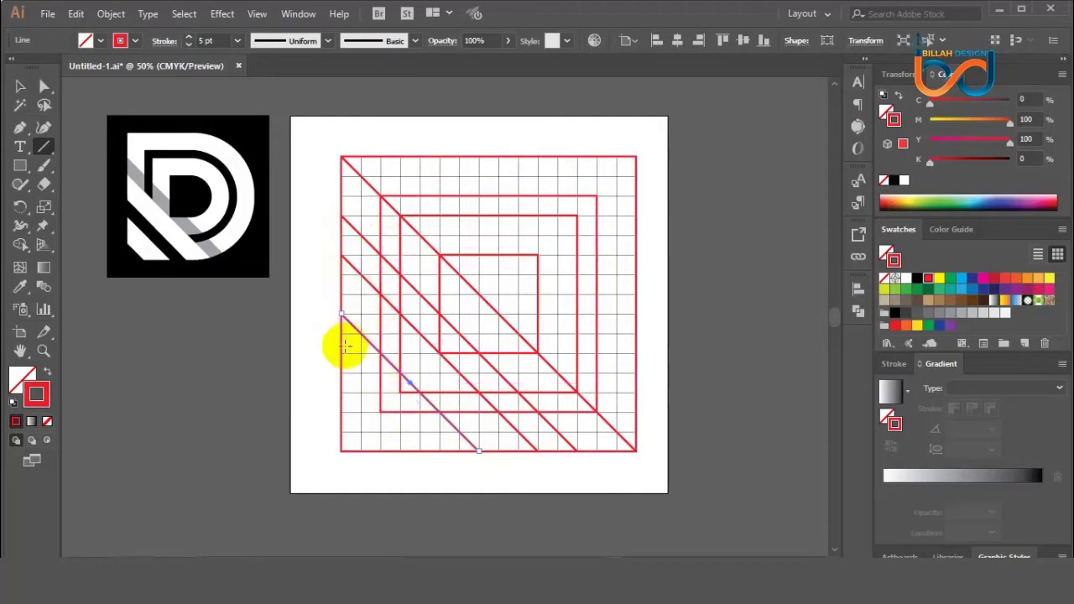
drag(343, 354, 441, 452)
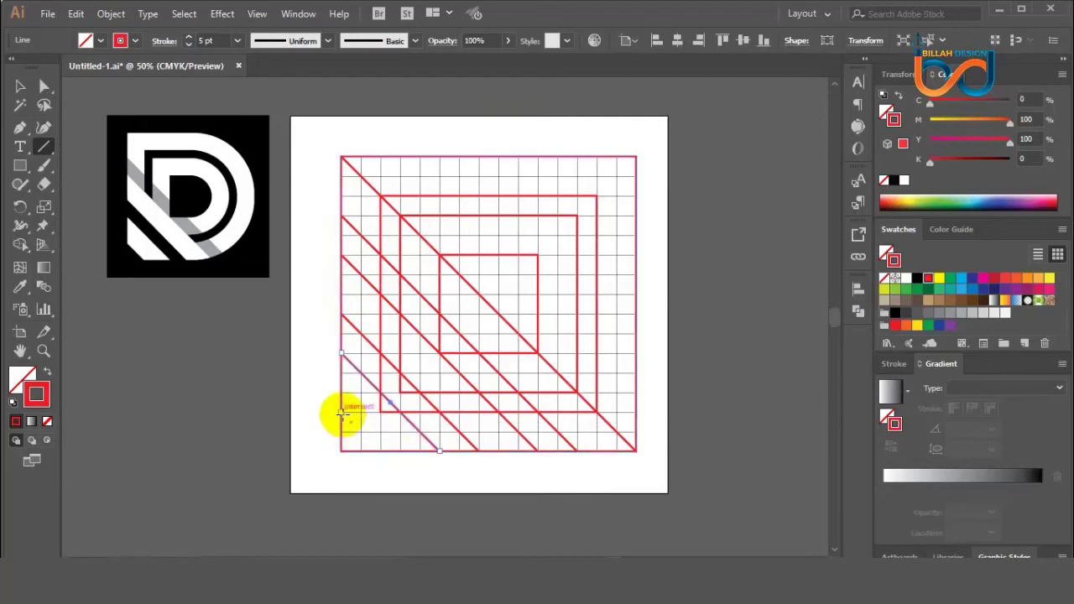
drag(343, 415, 380, 451)
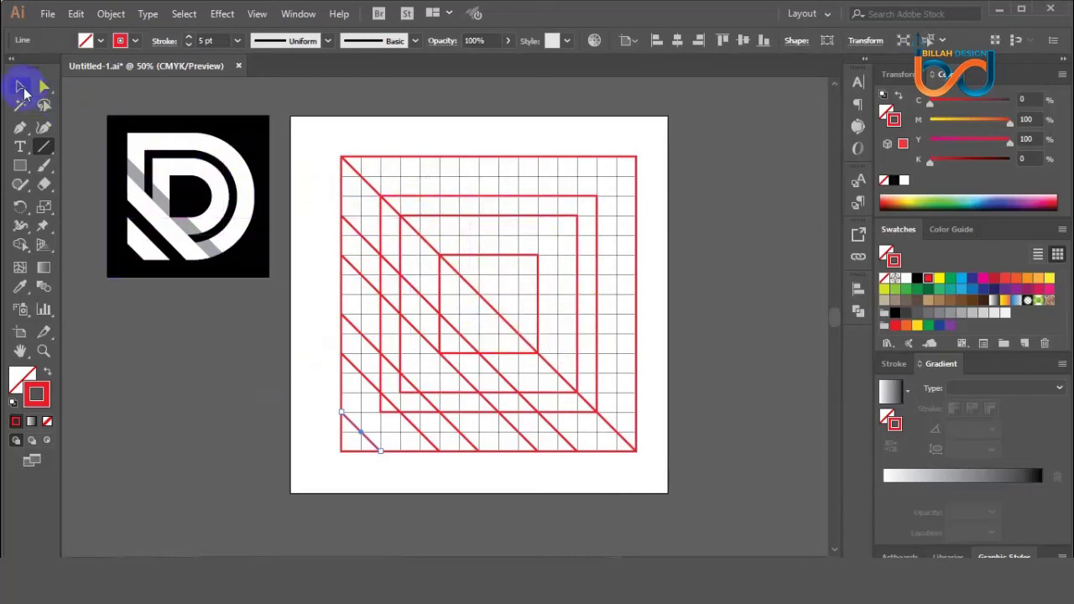
click(319, 331)
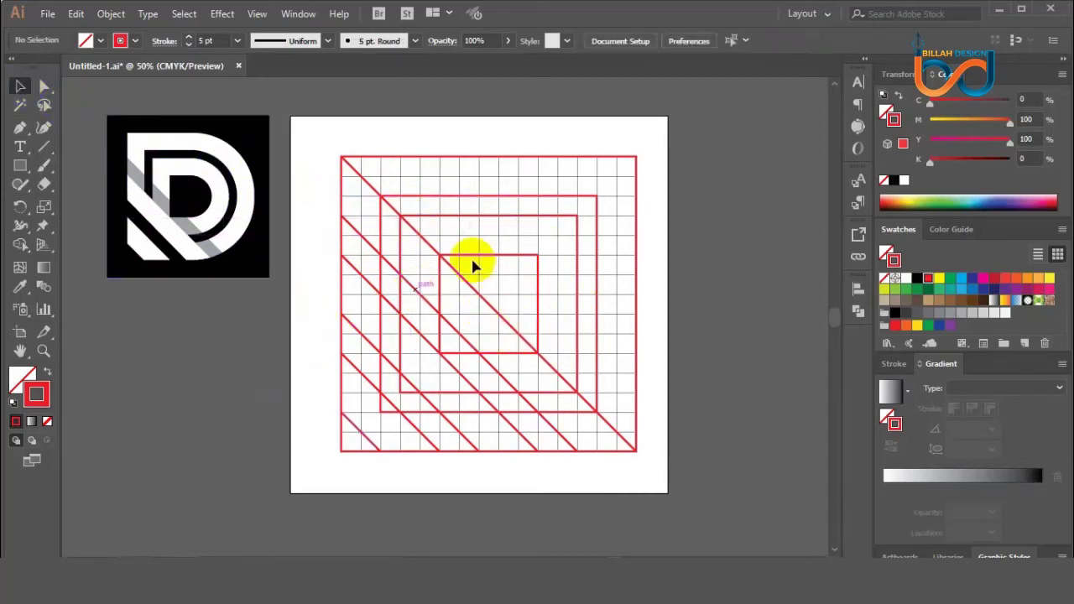
- Move the grid group off the artboard to its right side, leaving the red construction shapes in place, and deselect
click(481, 185)
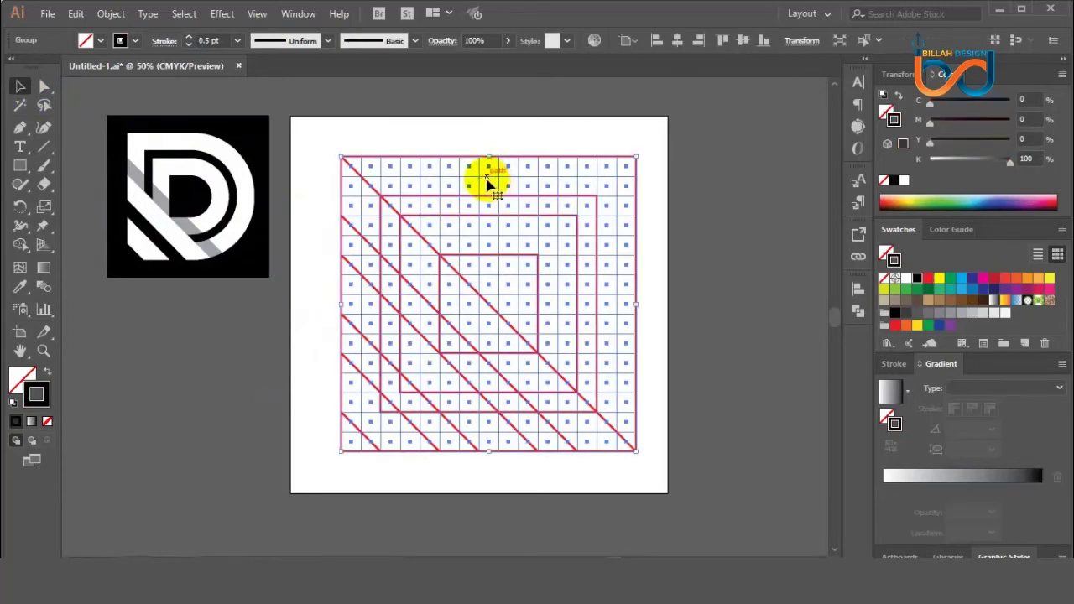
drag(489, 185, 802, 229)
click(709, 326)
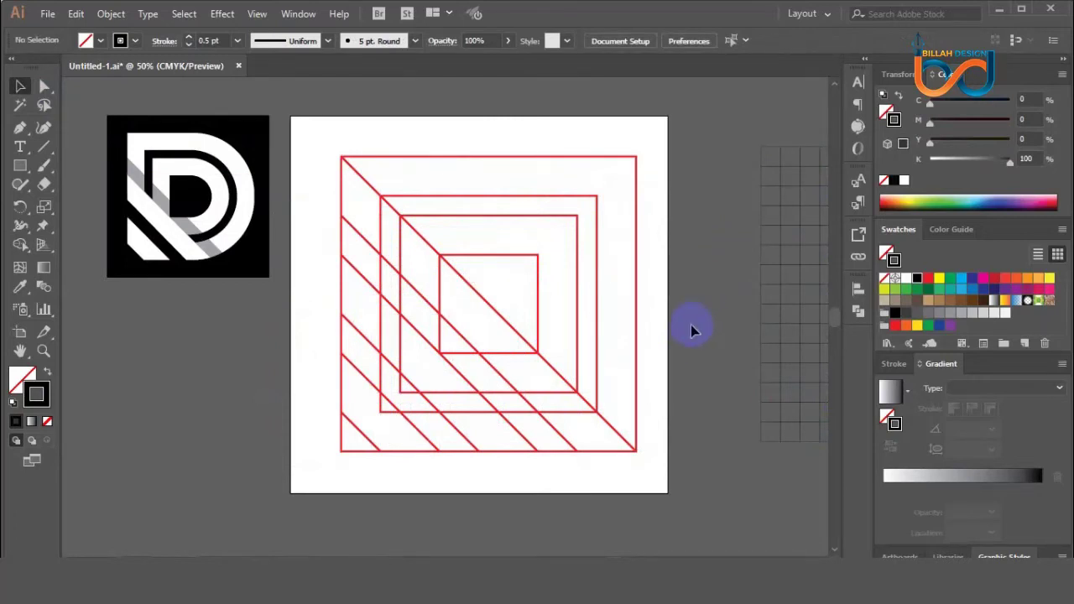
- Delete the two uppermost diagonals, including the one through the outer square's corners
drag(424, 241, 486, 255)
drag(416, 290, 459, 242)
key(Delete)
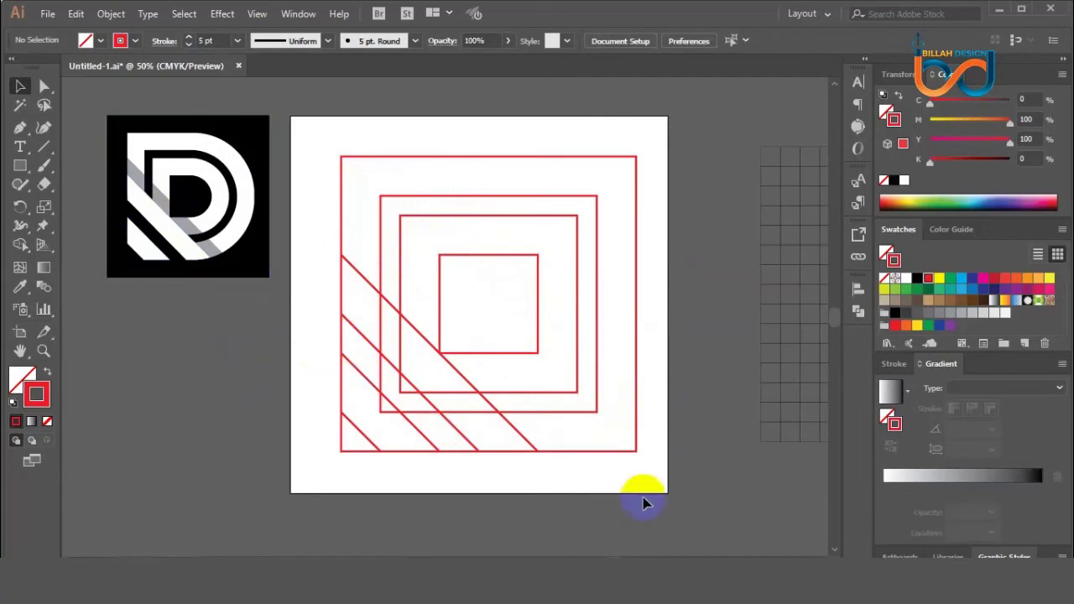
- Subtract the 11-cell square from the outer square with Minus Front, swap fill and stroke for a solid red frame, and deselect
mouse_move(644, 476)
mouse_down()
mouse_move(638, 464)
mouse_move(650, 462)
mouse_up()
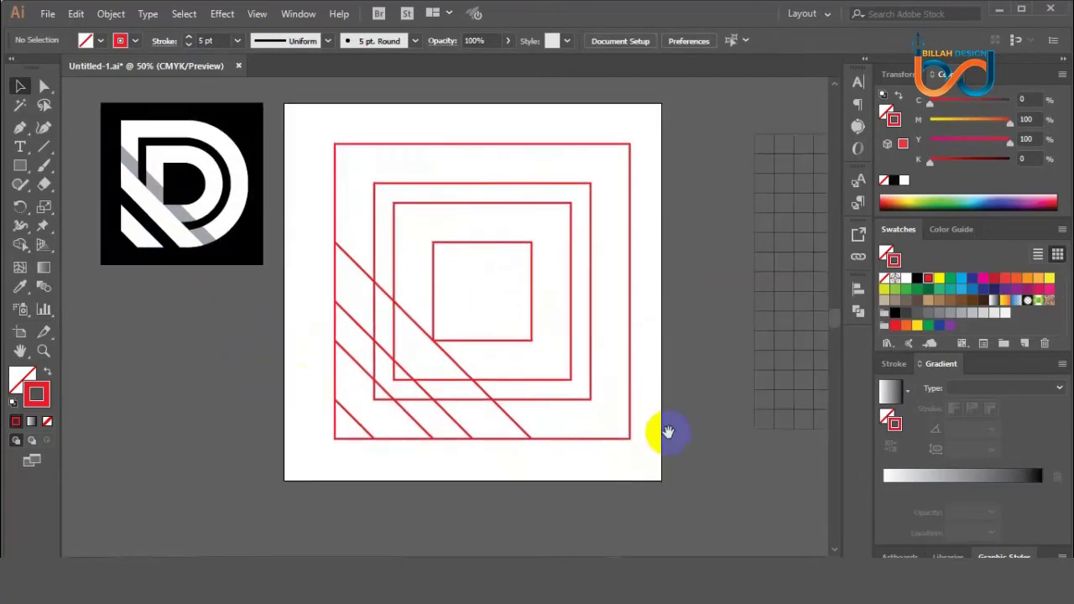
drag(653, 129, 585, 195)
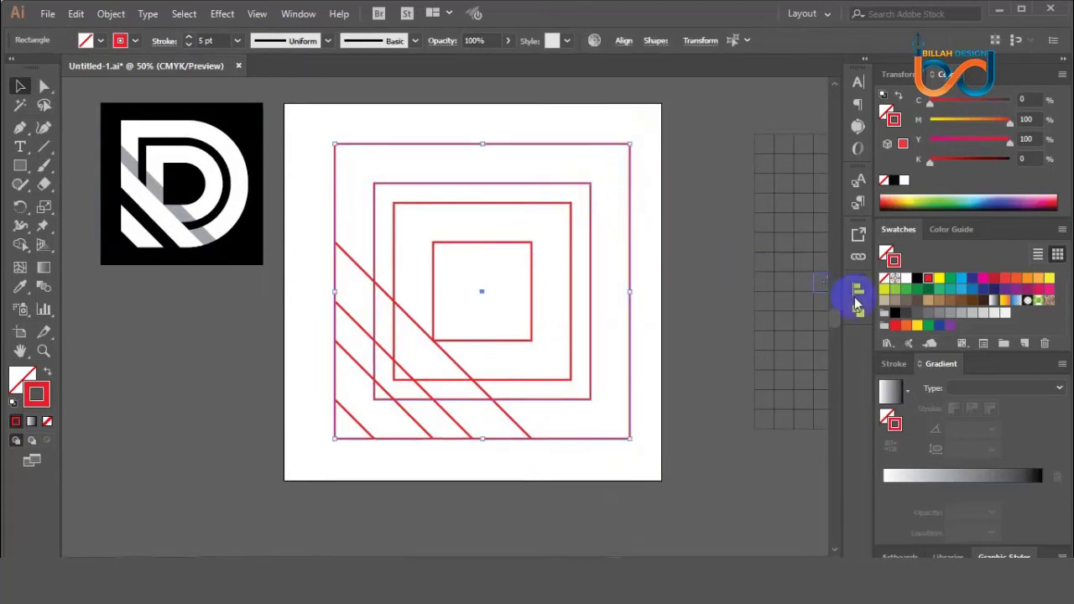
click(857, 311)
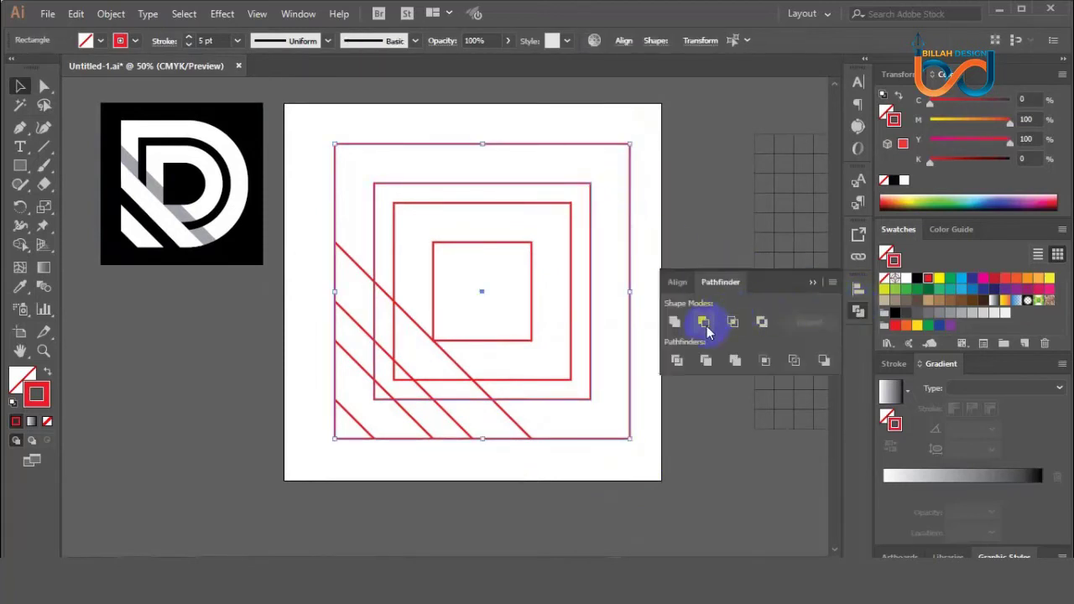
click(706, 326)
click(856, 323)
click(857, 311)
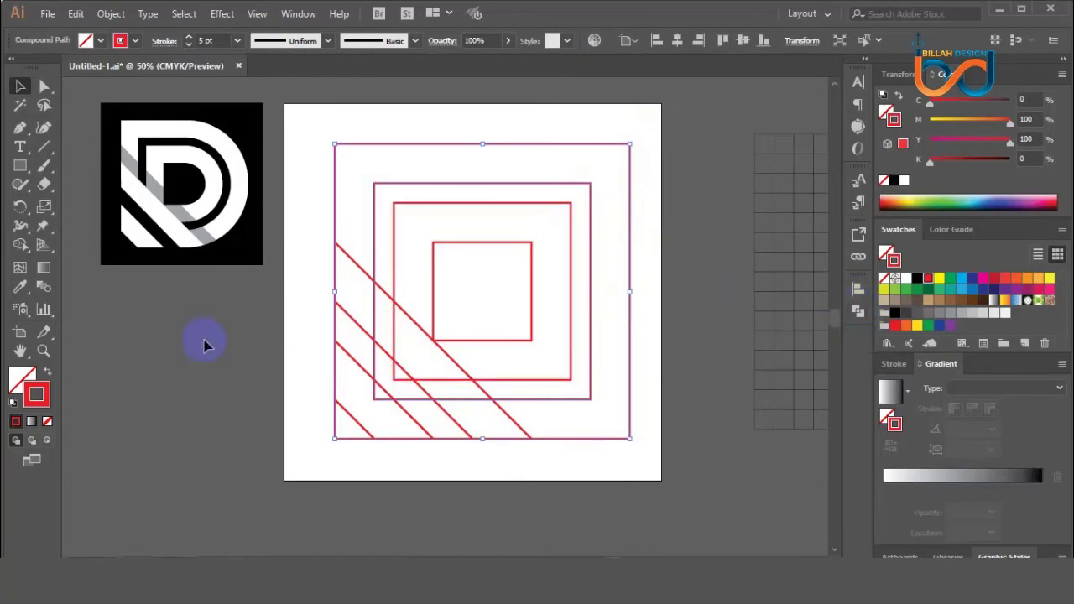
click(48, 373)
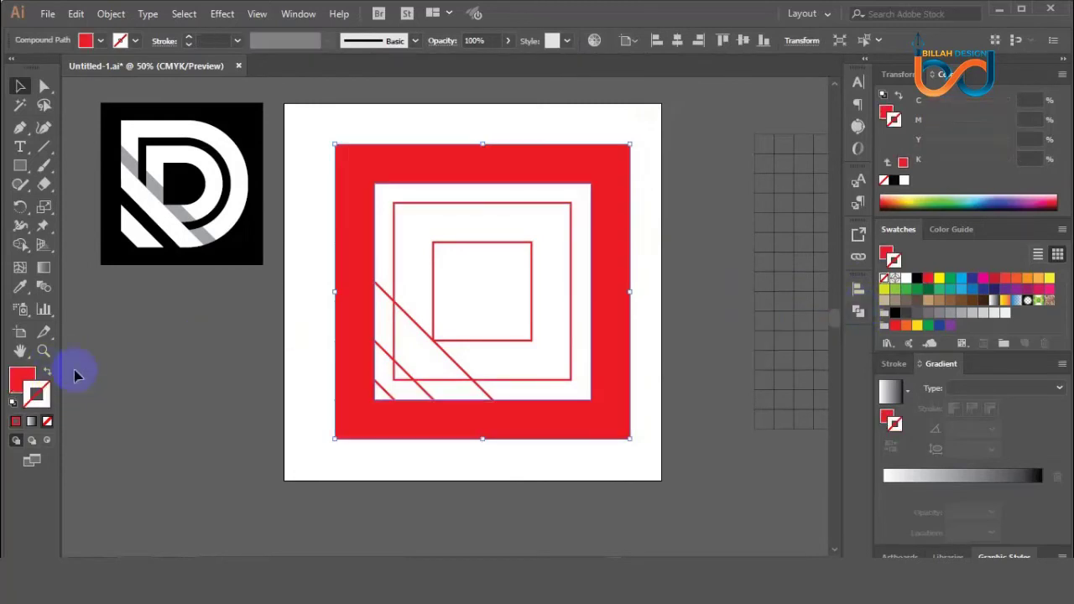
click(663, 450)
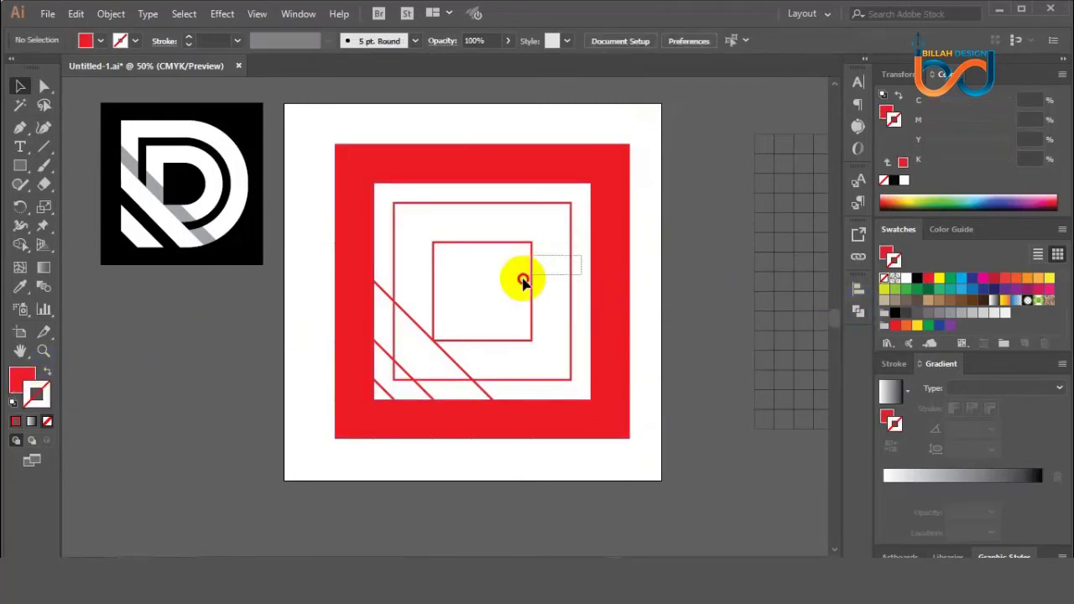
- Subtract the innermost square from the 9-cell square with Minus Front, swap fill and stroke for a red fill, and deselect
click(572, 287)
click(857, 314)
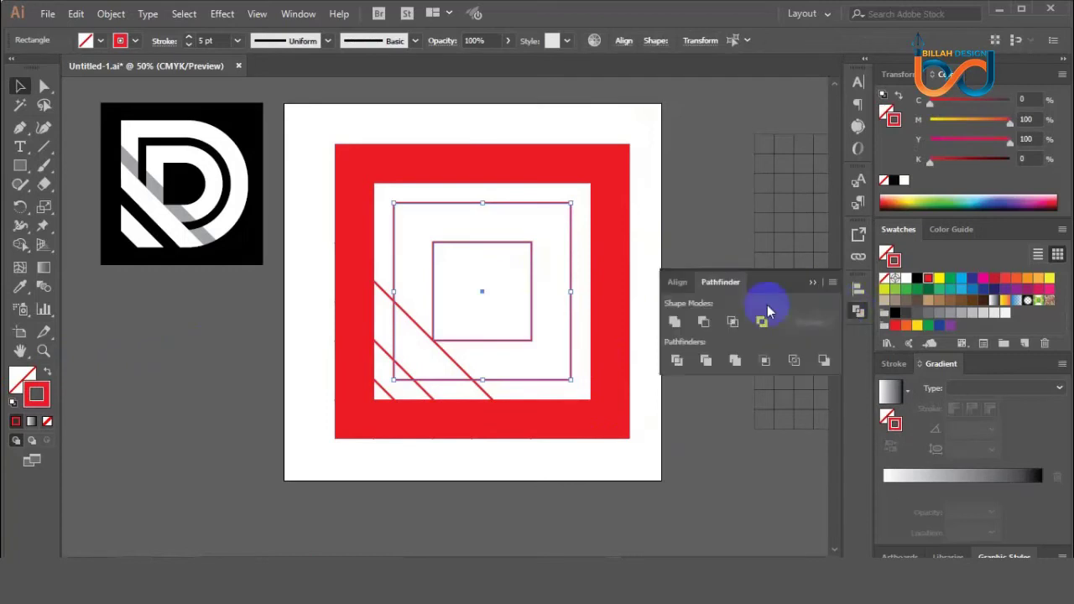
click(702, 321)
click(42, 387)
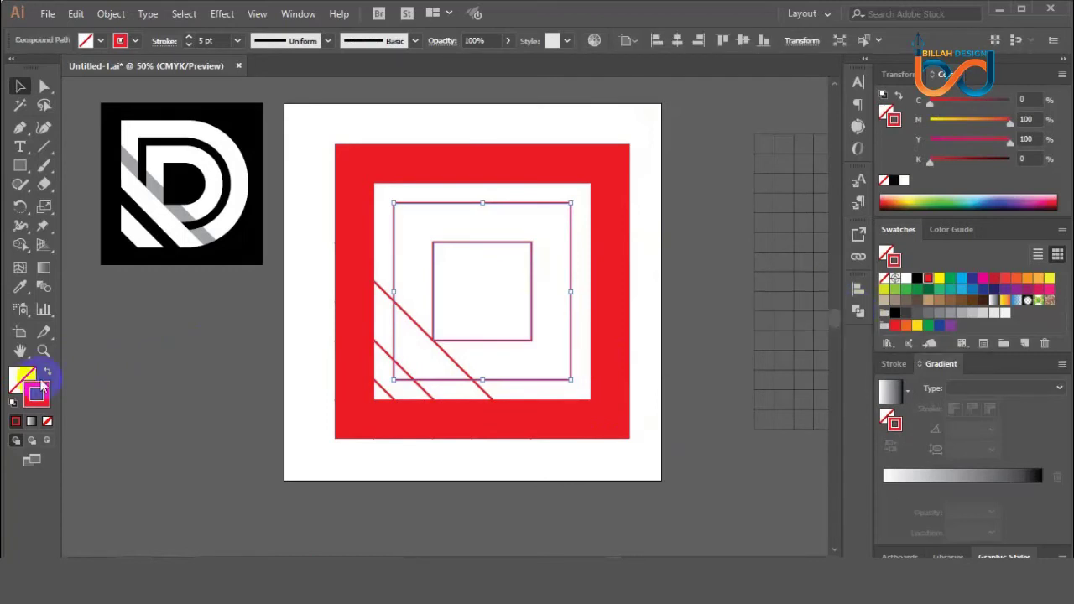
click(46, 373)
click(355, 489)
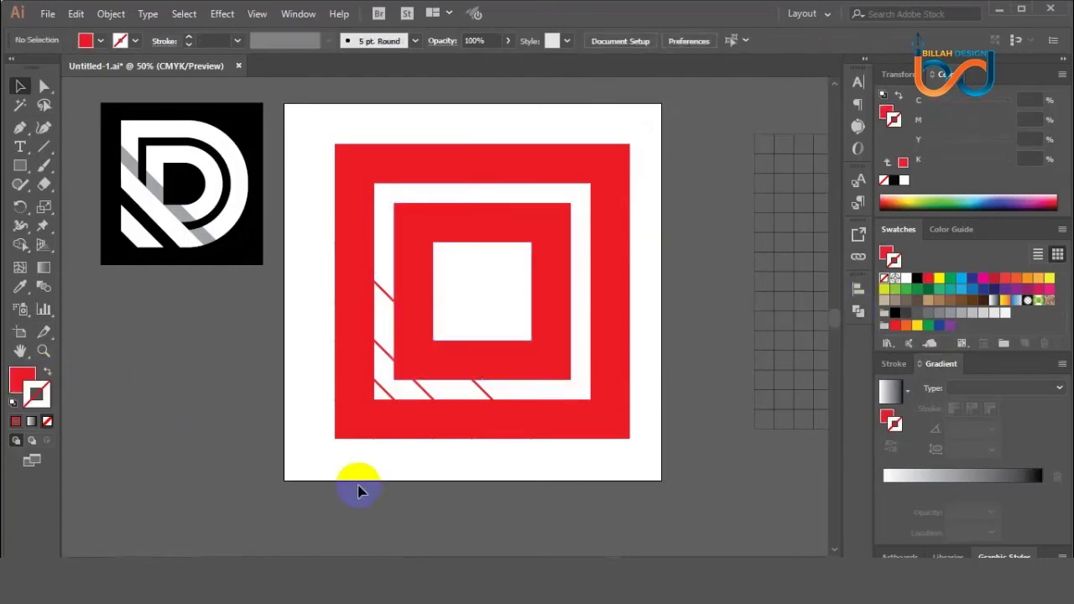
- Change the fill of both red square frames to black and deselect them
click(536, 283)
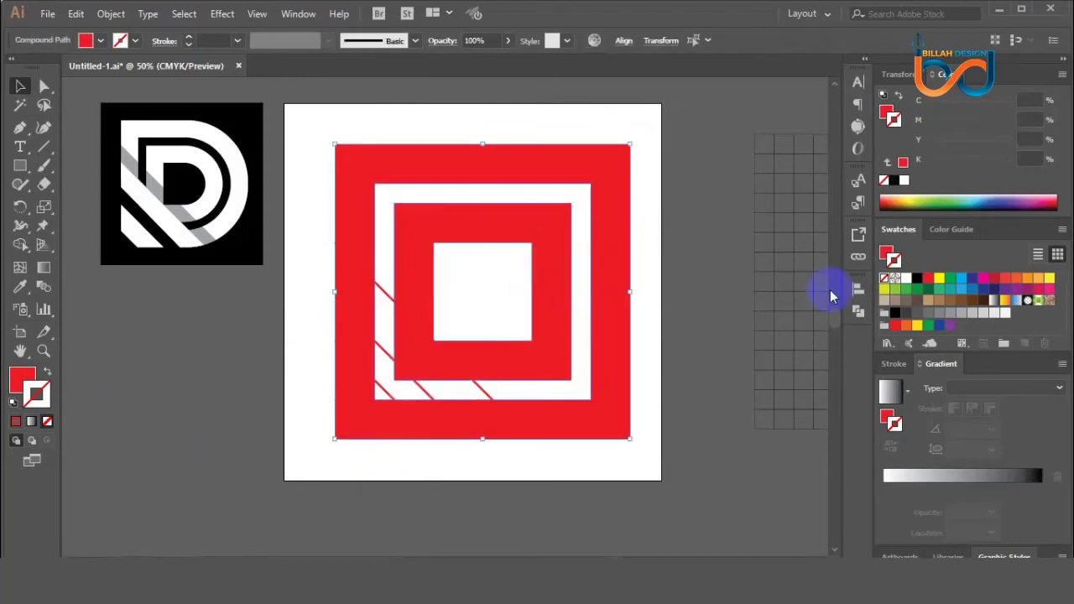
click(917, 277)
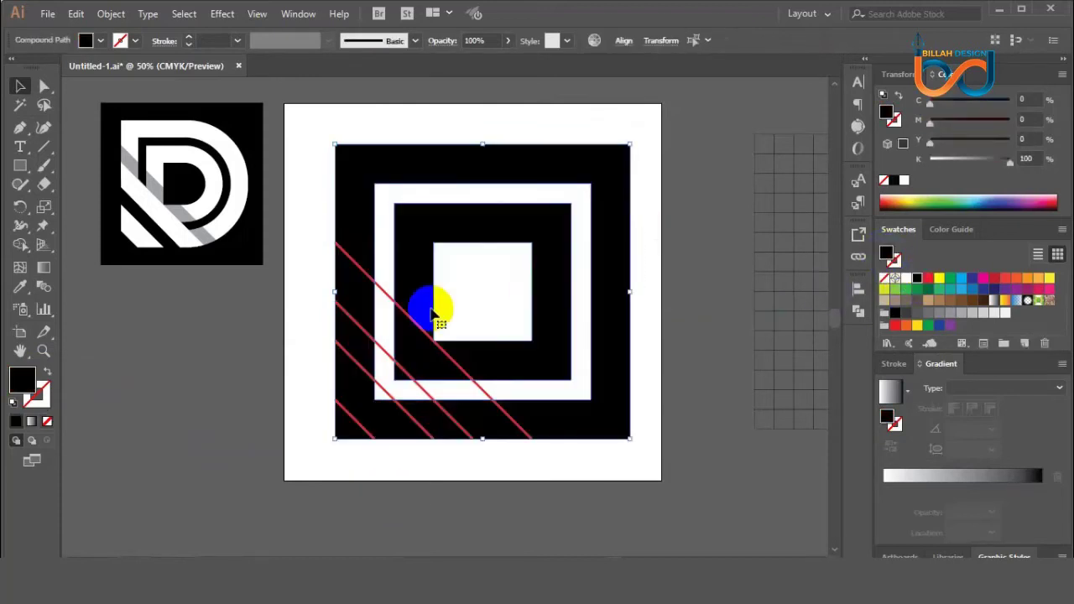
click(659, 394)
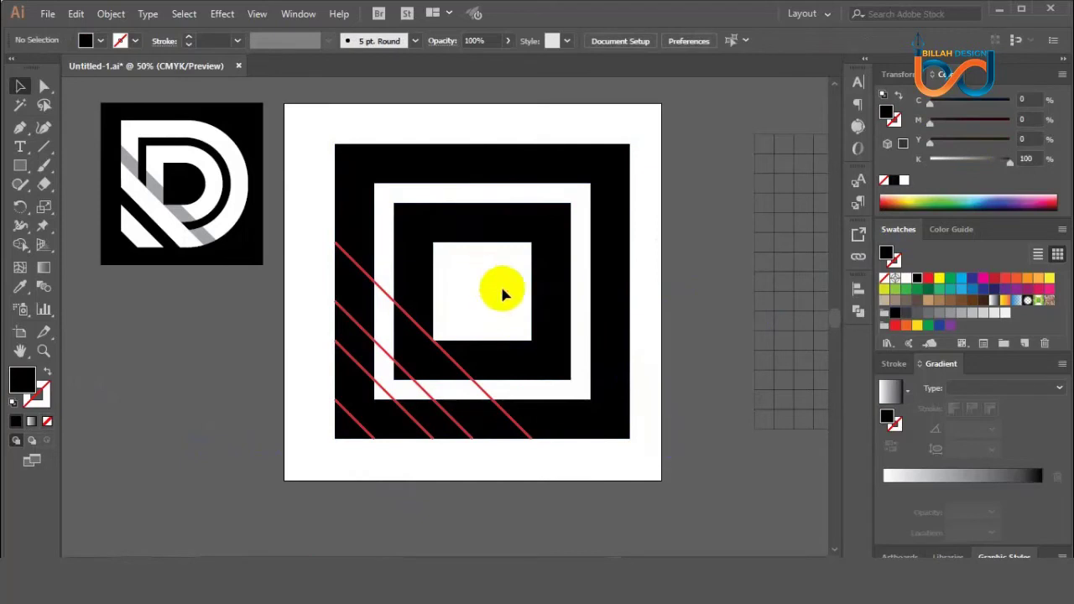
- Round the right corners of the inner frame, its opening to 125 pt and its outer edge fully into a half circle
click(45, 87)
click(524, 255)
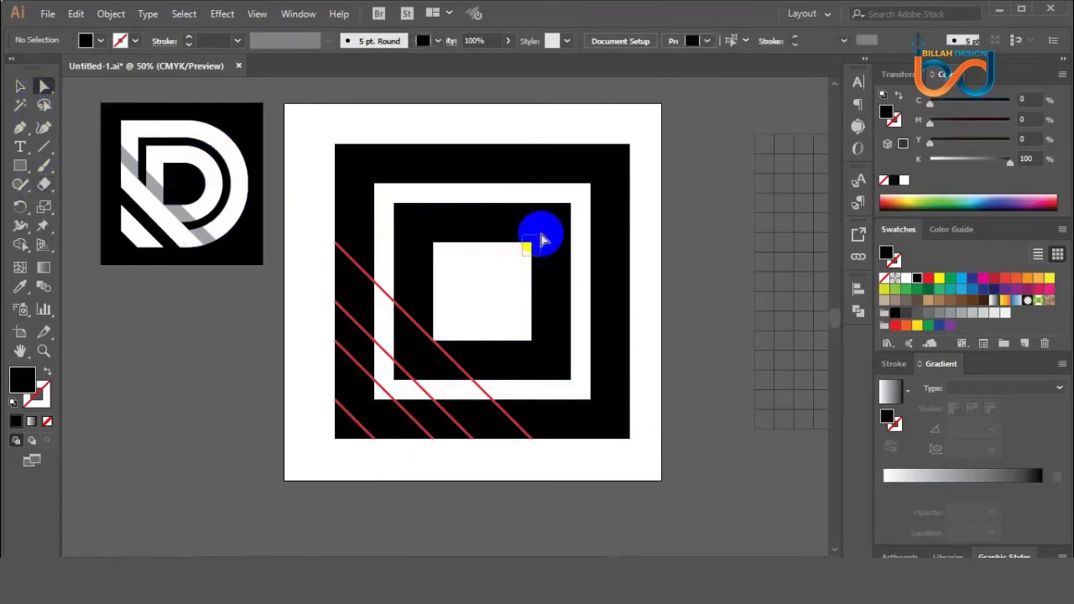
drag(520, 322, 396, 261)
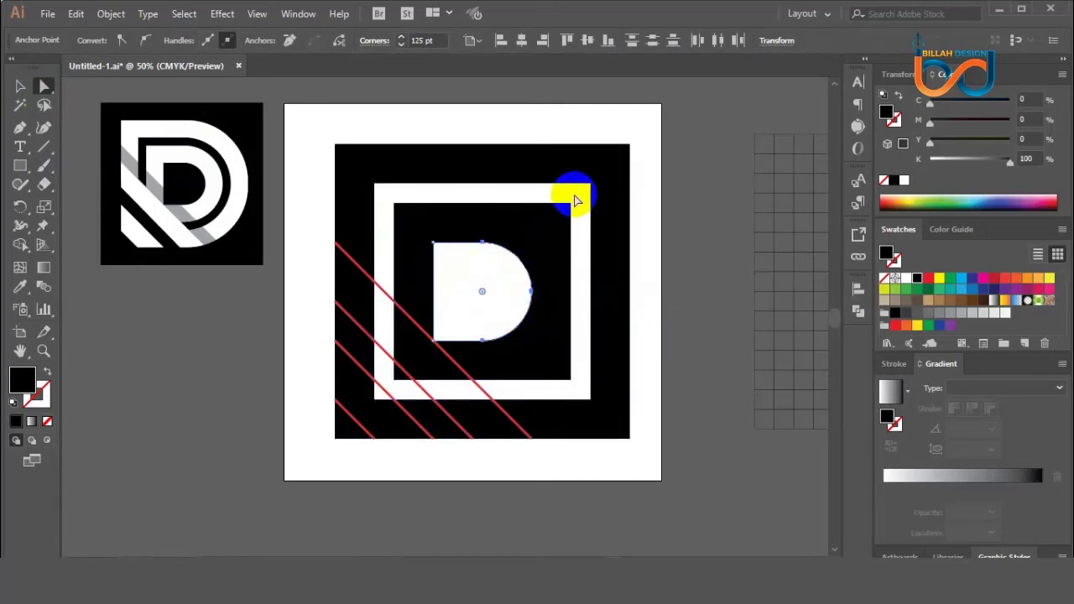
click(564, 390)
drag(559, 369, 412, 293)
- Round the right corners of the outer frame, its opening to 275 pt and its outer edge to 375 pt, and deselect
drag(564, 208, 602, 174)
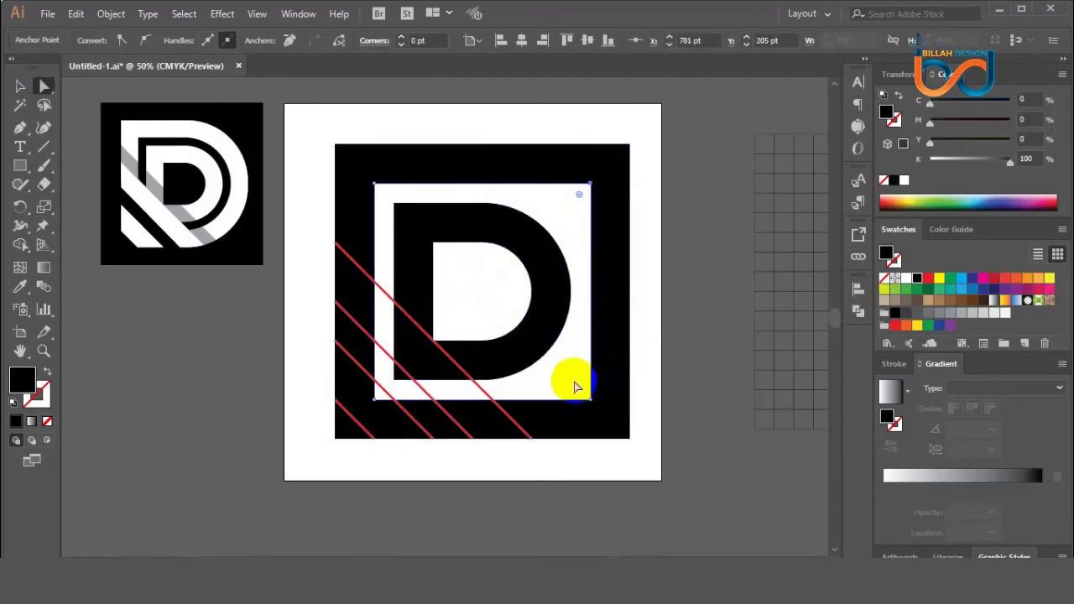
drag(573, 381, 610, 433)
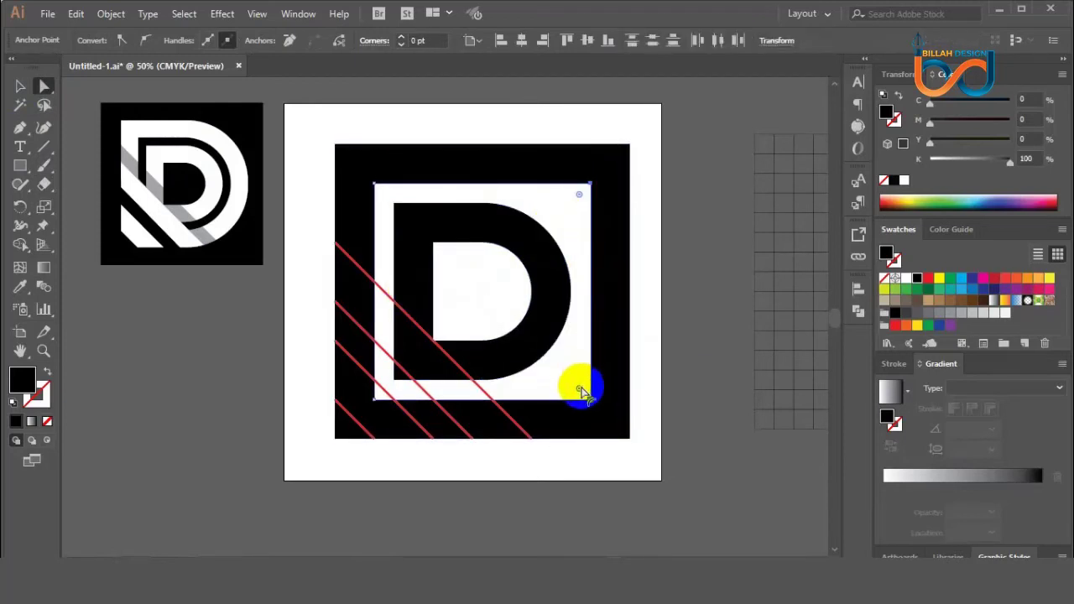
drag(583, 390, 389, 305)
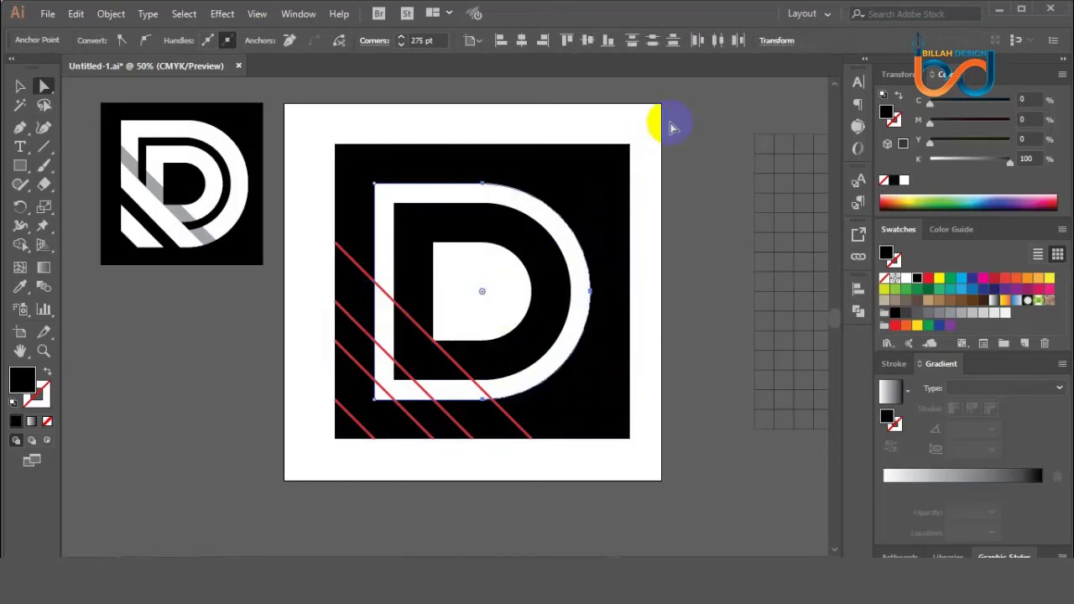
drag(661, 124, 615, 483)
drag(618, 428, 417, 329)
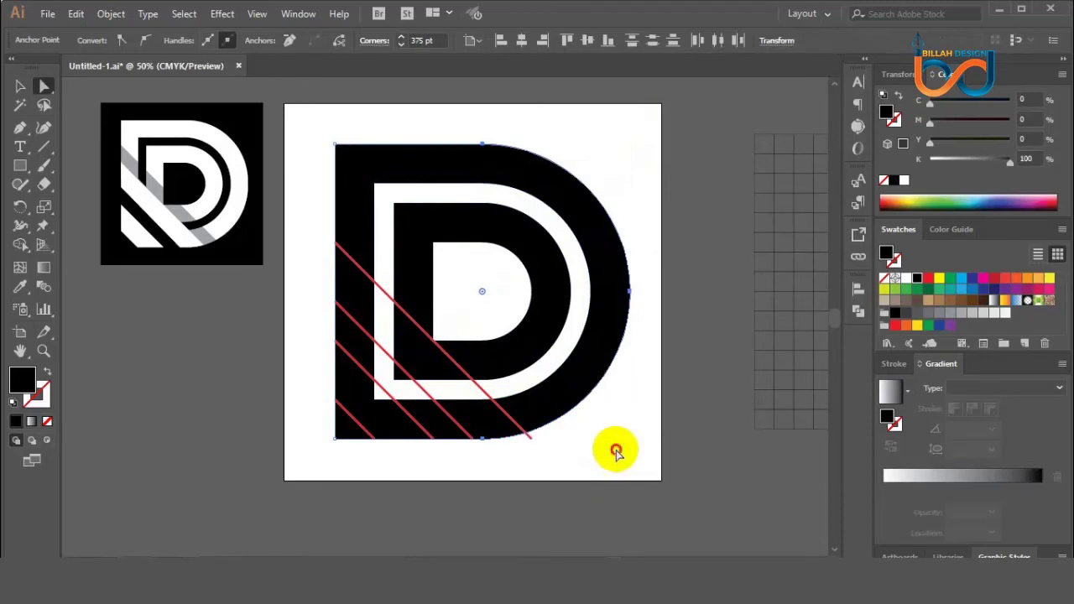
click(615, 453)
- Connect the left endpoints of the upper two diagonals with a straight 150 pt Pen tool segment
scroll(593, 432, left, 1)
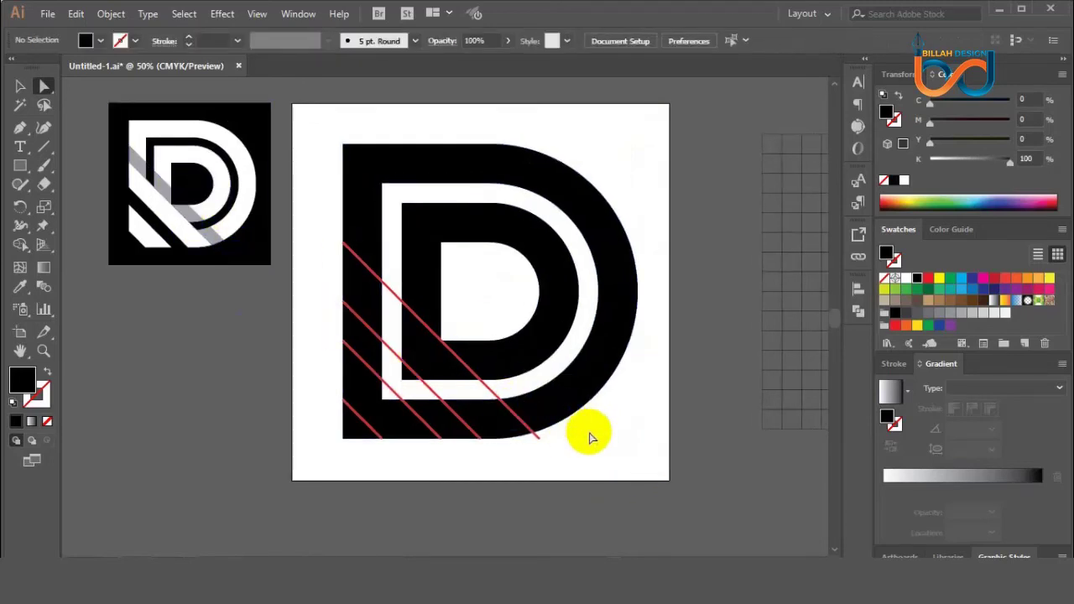
key(ctrl+plus)
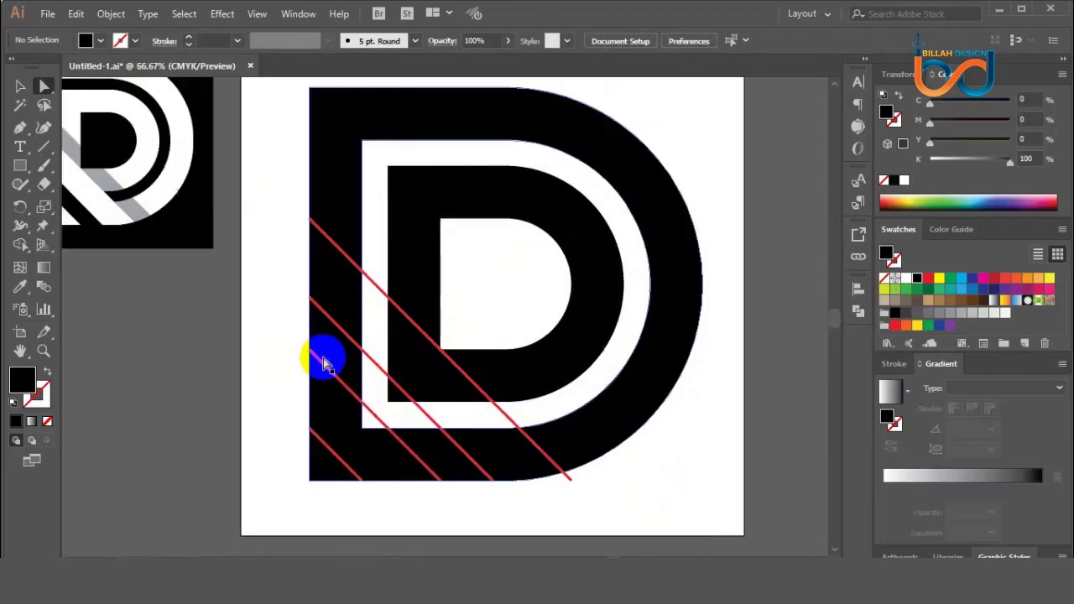
drag(259, 300, 308, 313)
click(20, 128)
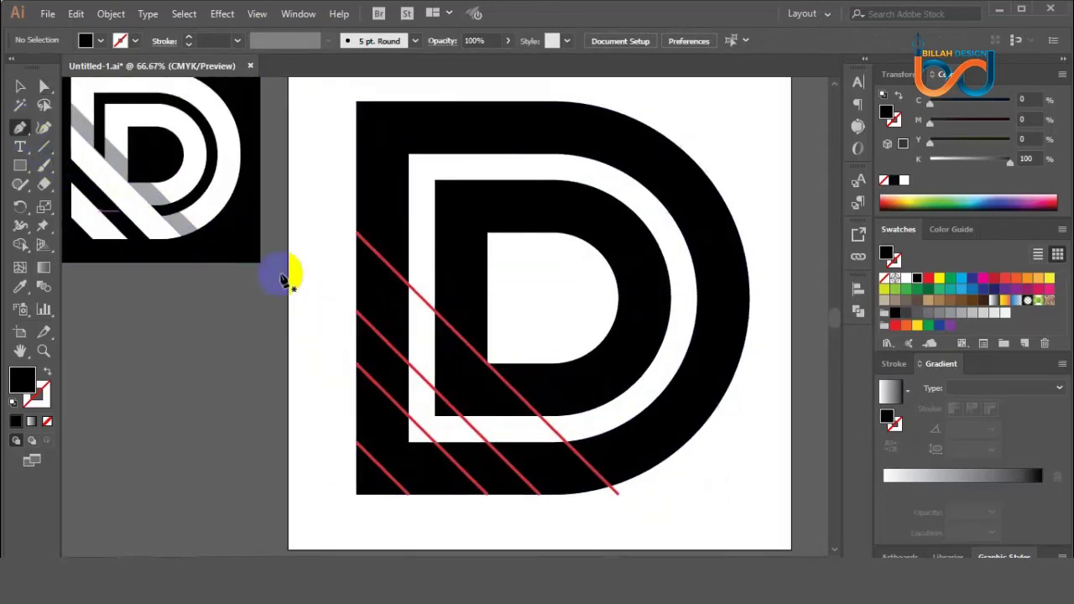
click(355, 233)
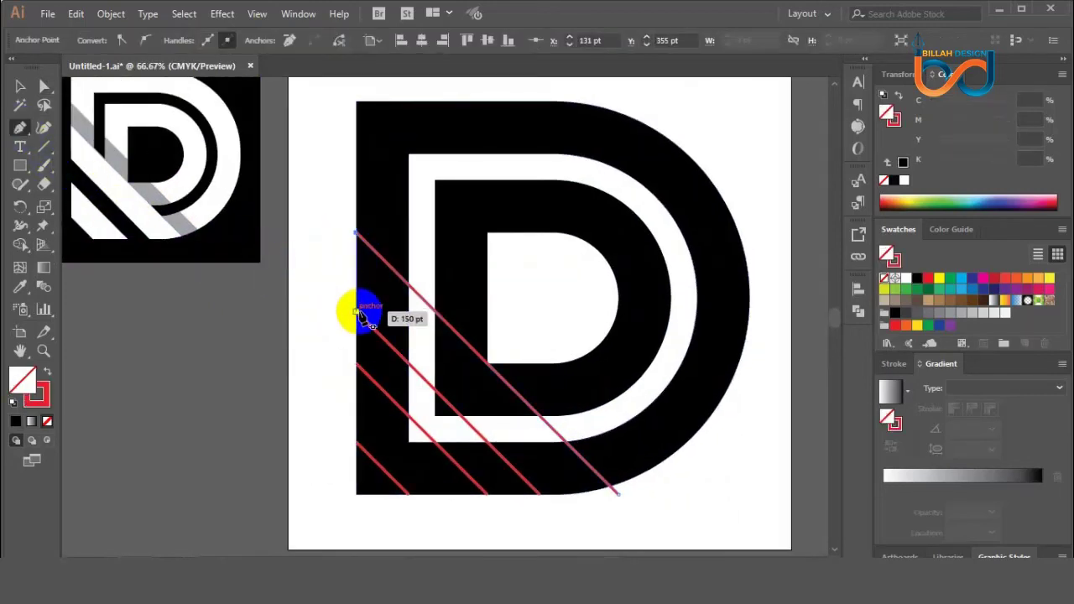
click(357, 311)
- Connect the left endpoints of the lower two diagonals with a straight vertical Pen tool segment
click(357, 363)
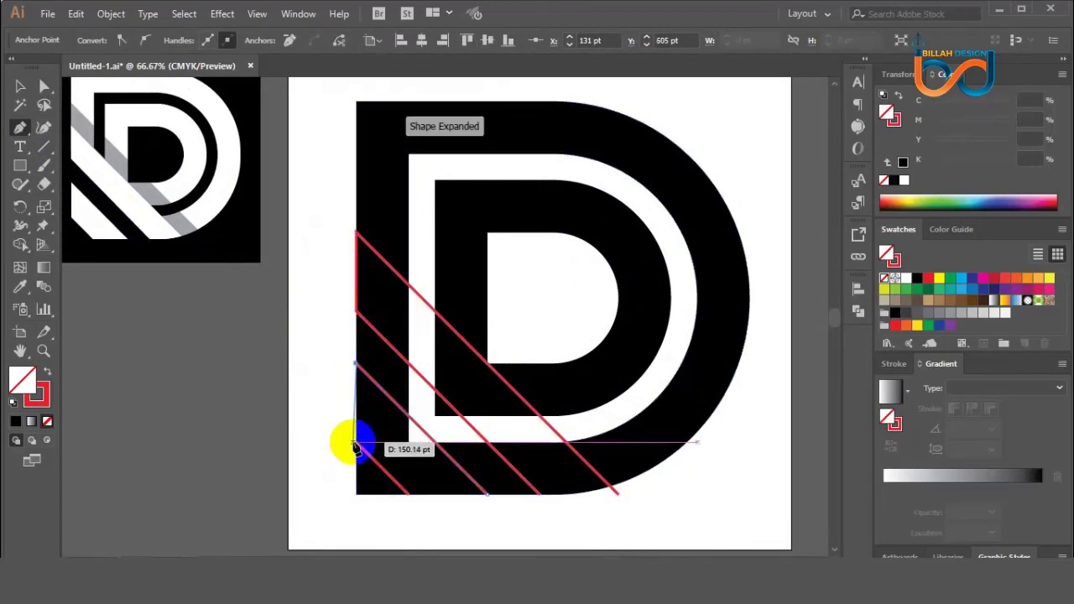
click(353, 440)
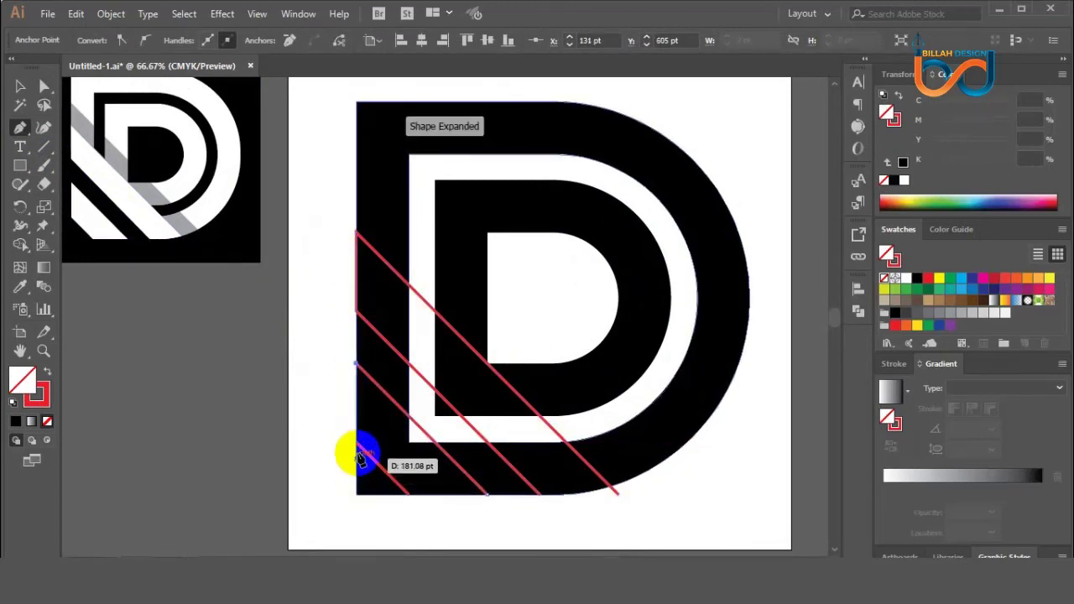
click(356, 442)
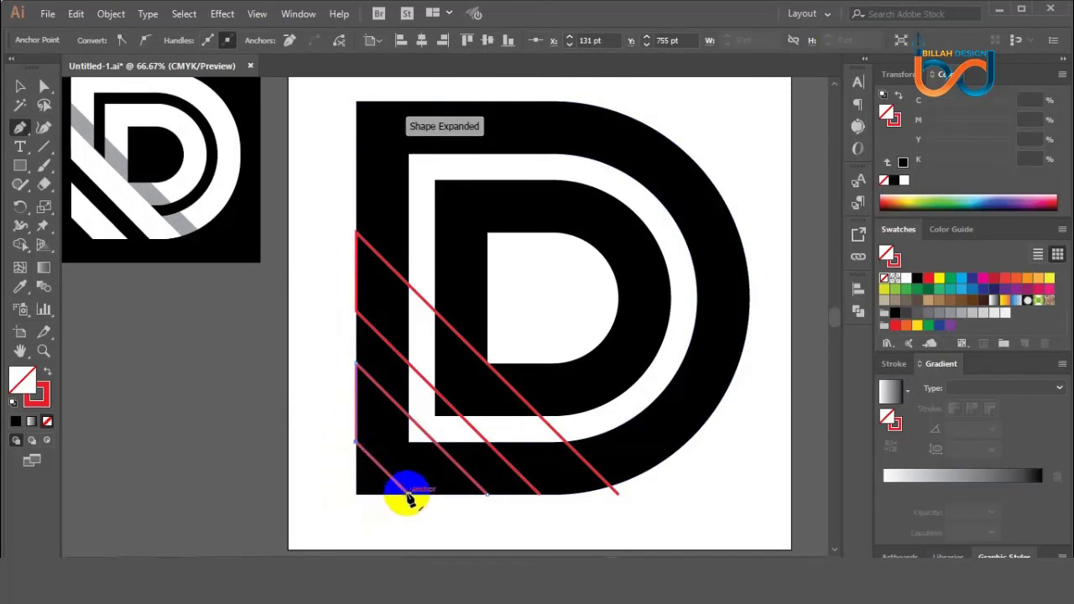
- Close the lower and upper diagonal bands by joining their bottom endpoints with horizontal Pen tool segments
click(408, 494)
click(488, 497)
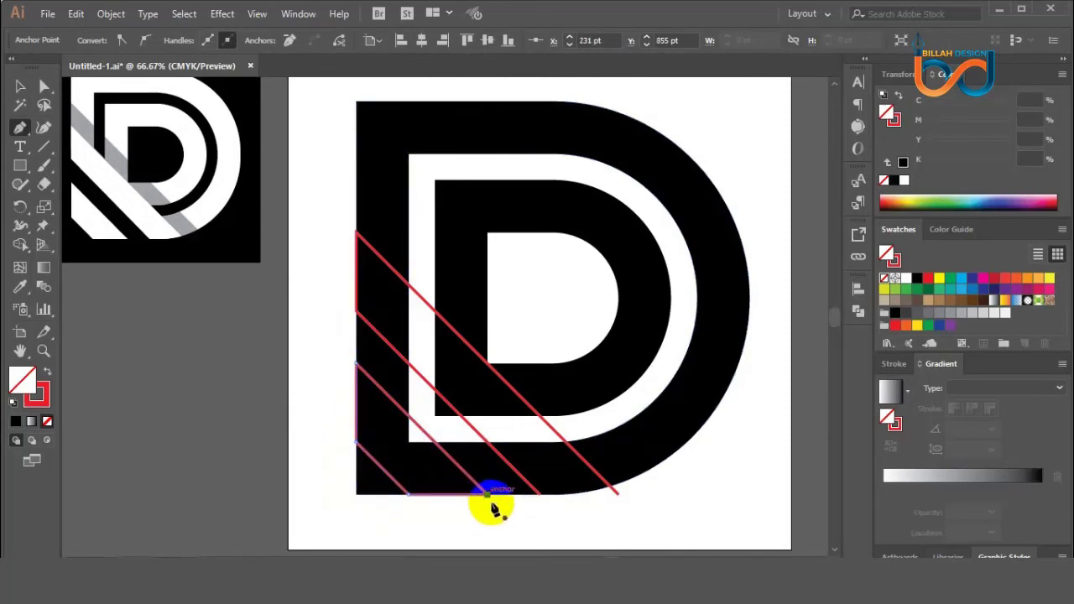
click(538, 497)
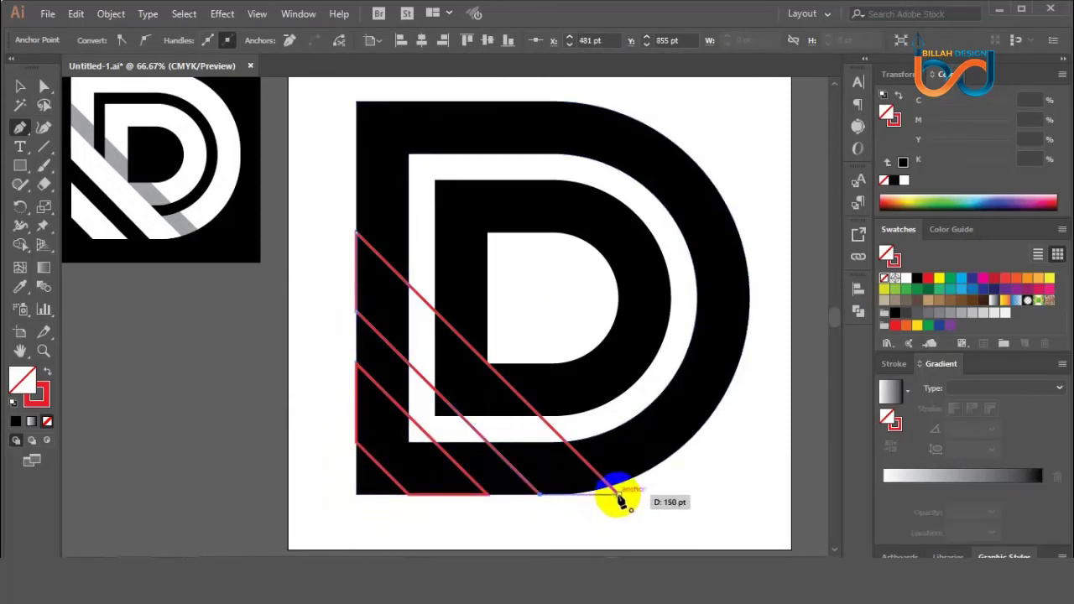
click(618, 495)
click(361, 367)
click(20, 85)
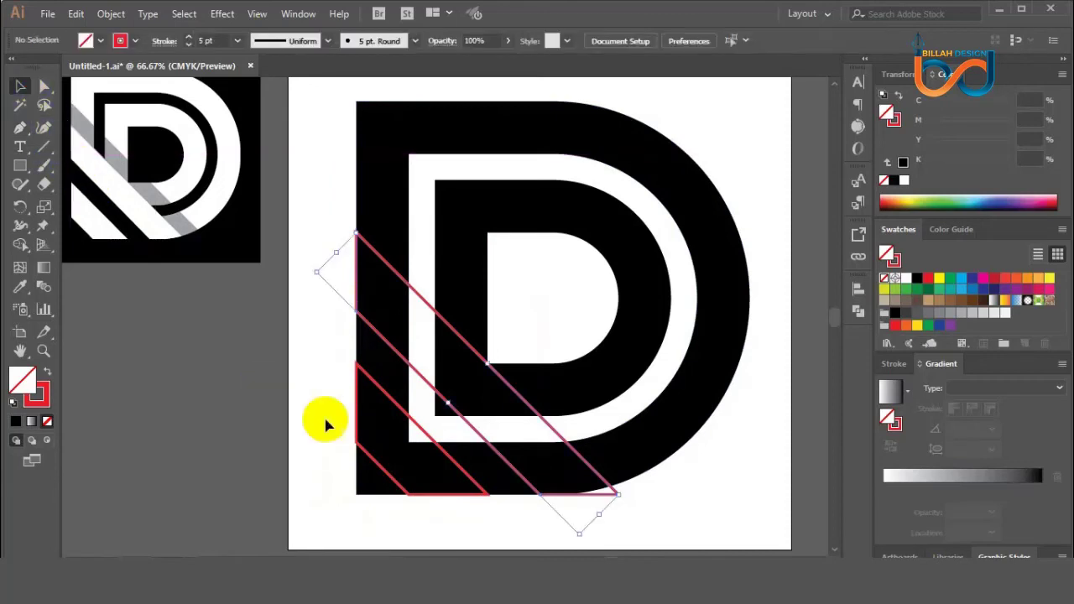
- Swap fill and stroke on both closed diagonal bands, giving them a red fill and no stroke
scroll(638, 495, down, 2)
click(408, 391)
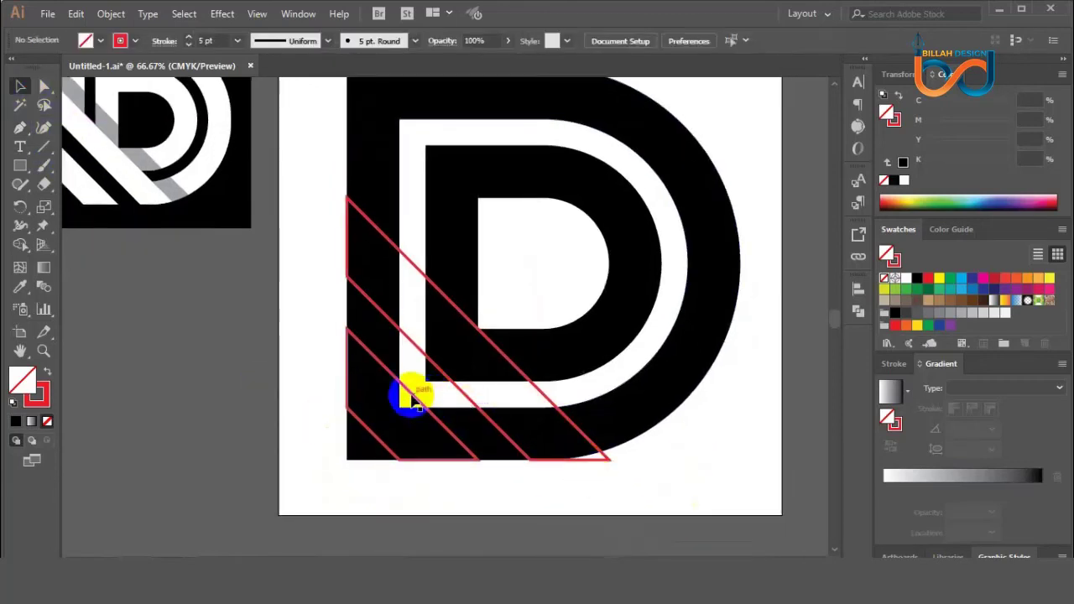
shift+click(464, 397)
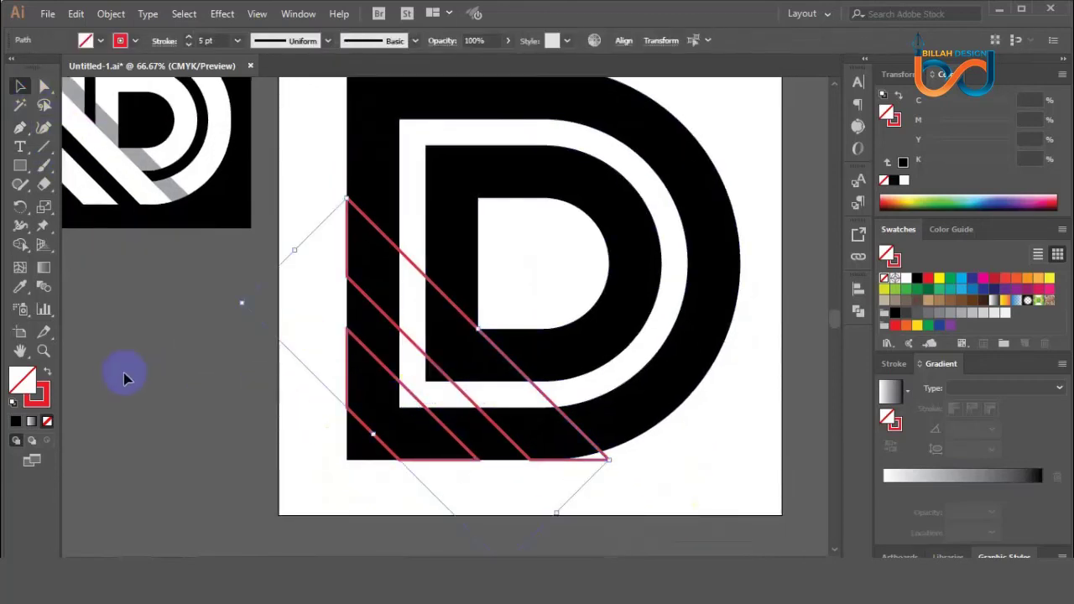
click(47, 372)
click(351, 460)
- Remove the frame pieces between and below the red bands and the tip outside the outer curve with the Shape Builder tool
drag(685, 451, 691, 461)
key(ctrl+minus)
drag(503, 446, 527, 330)
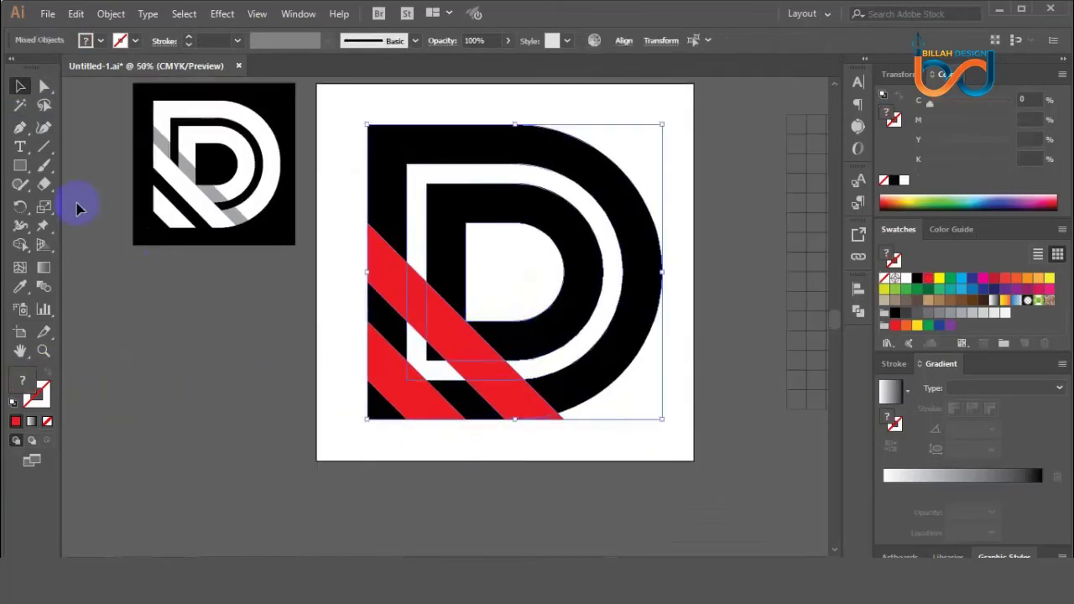
key(p)
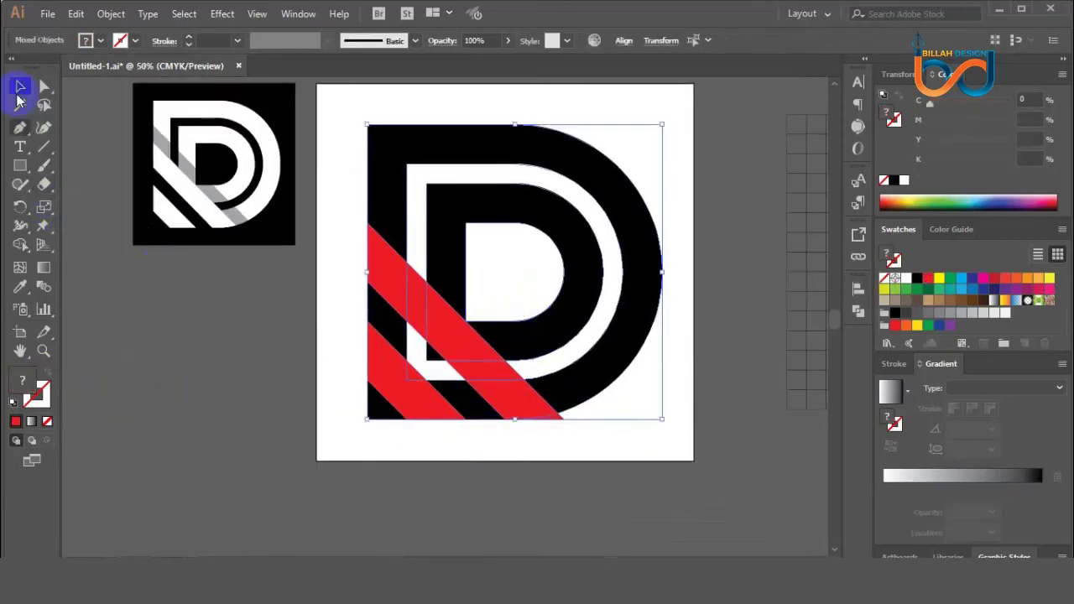
click(22, 246)
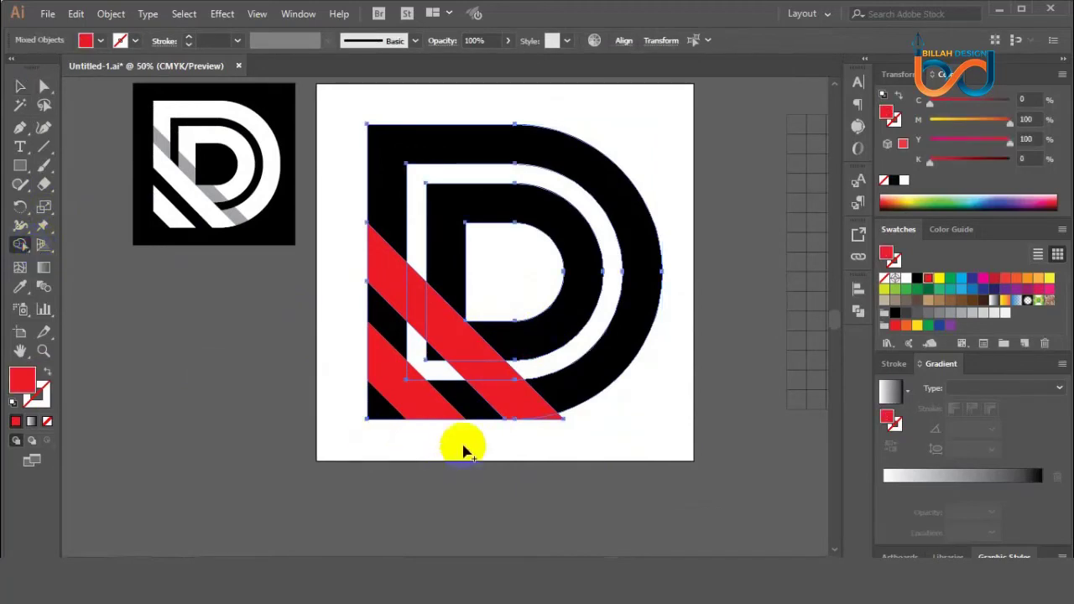
mouse_move(466, 451)
mouse_down()
mouse_move(469, 408)
mouse_move(470, 429)
mouse_up()
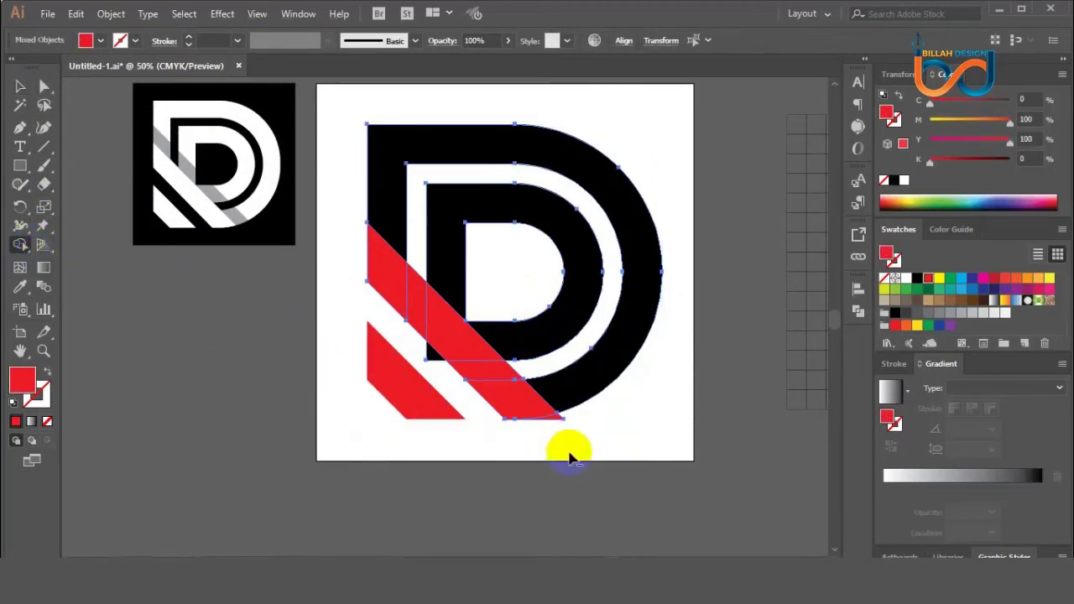
click(559, 419)
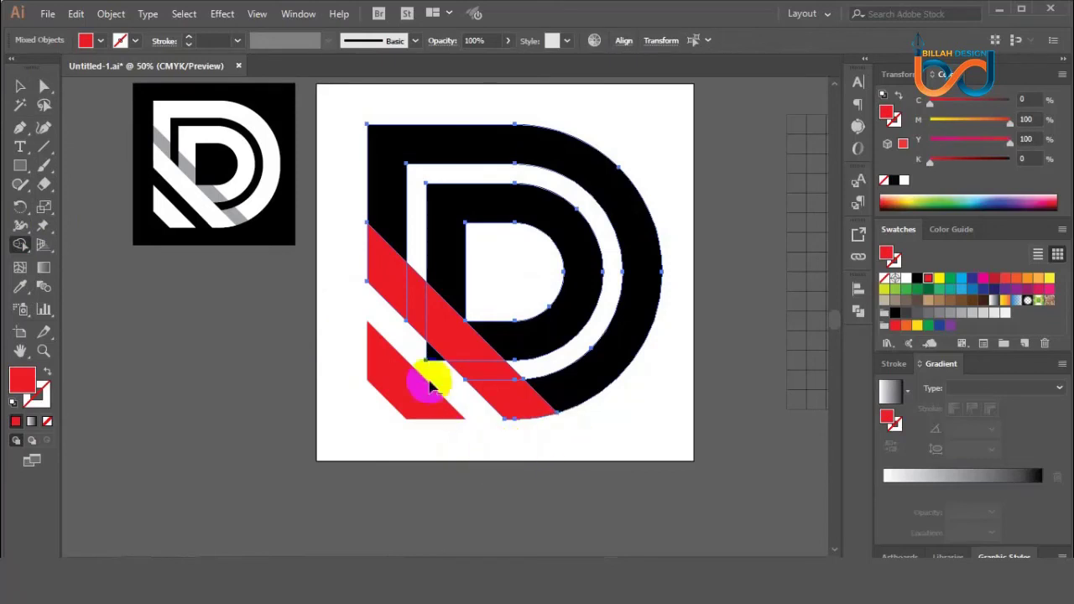
alt+click(430, 357)
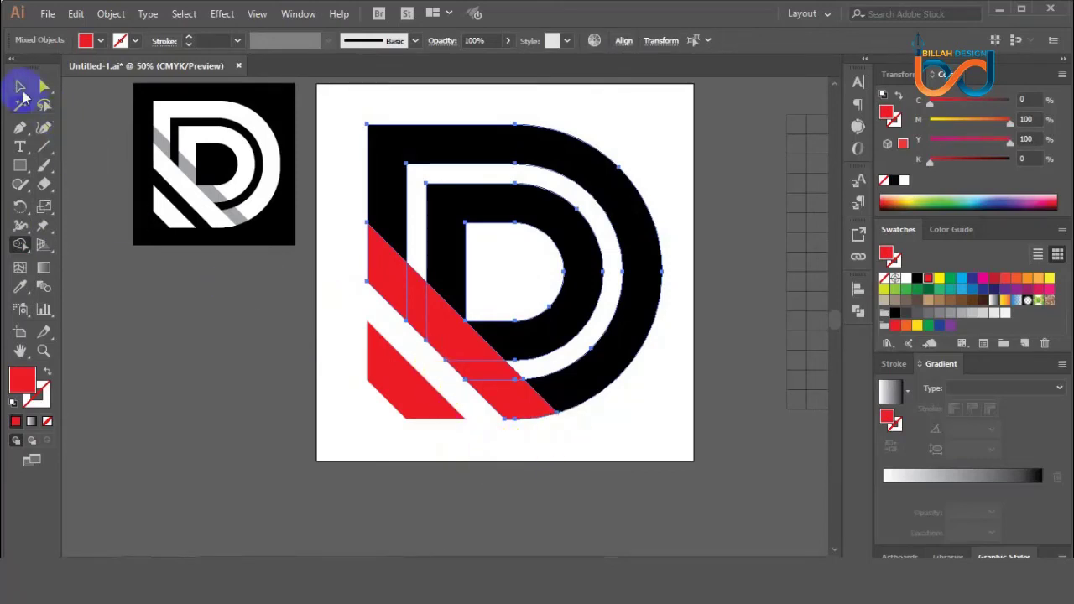
click(21, 87)
click(538, 509)
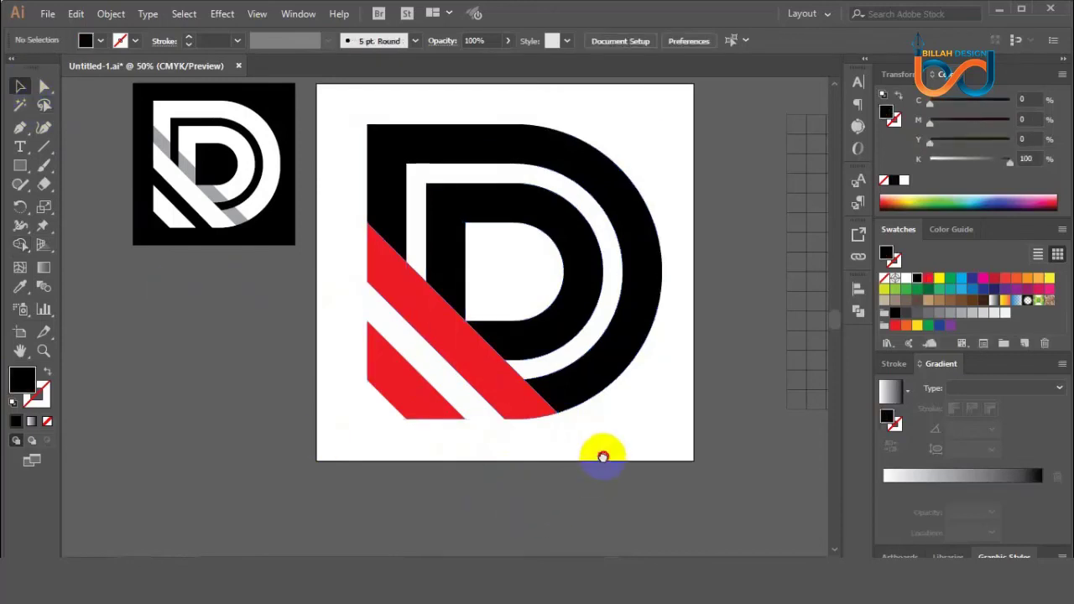
- Draw a small black rectangle in the gap between the red bands and stretch its right edge diagonally into a long strip
drag(602, 457, 611, 456)
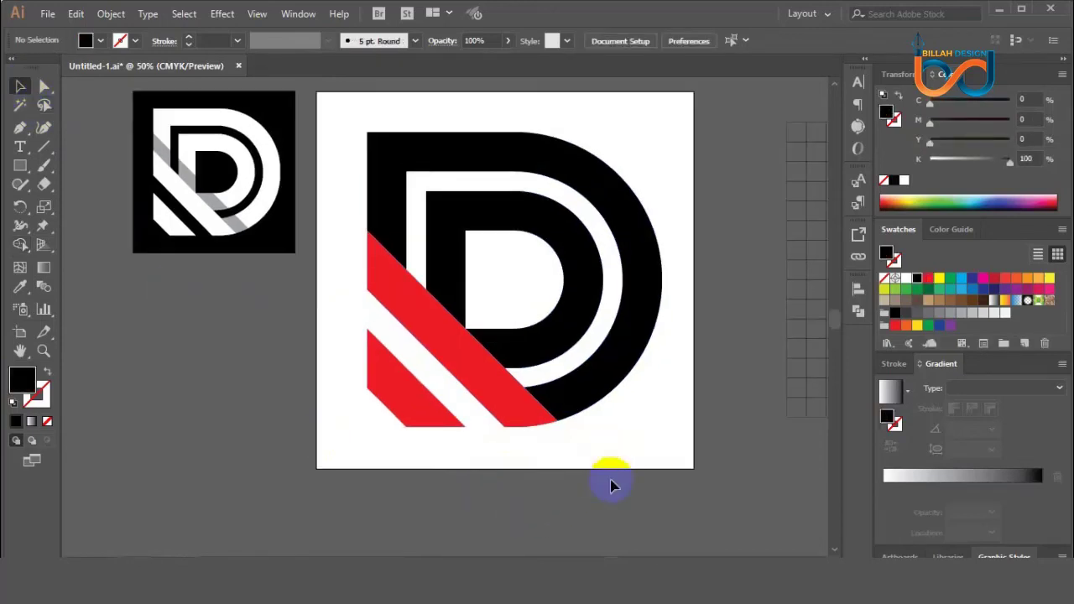
click(338, 335)
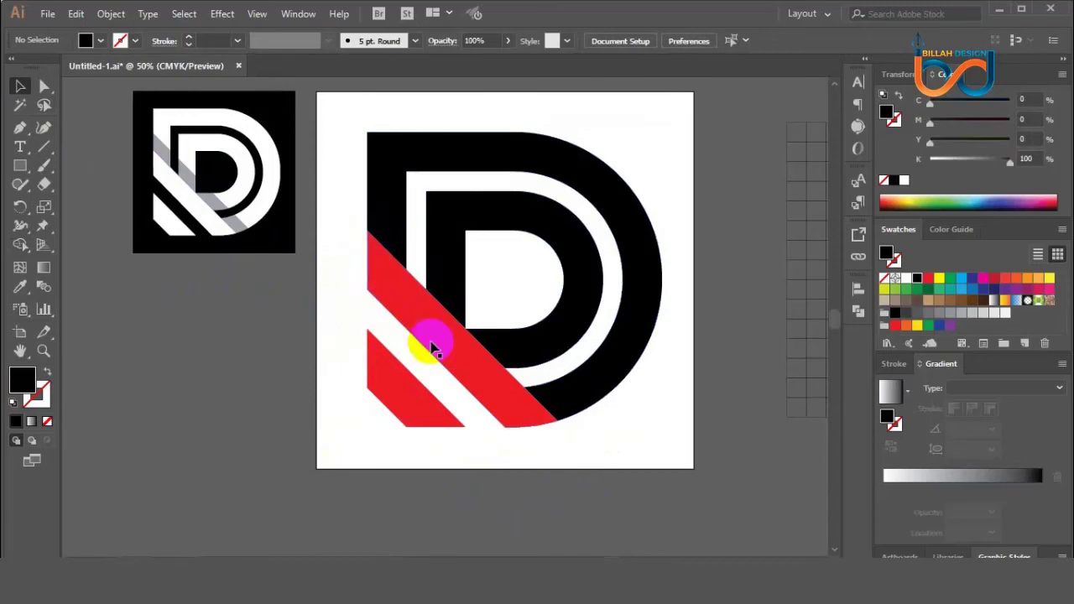
click(20, 167)
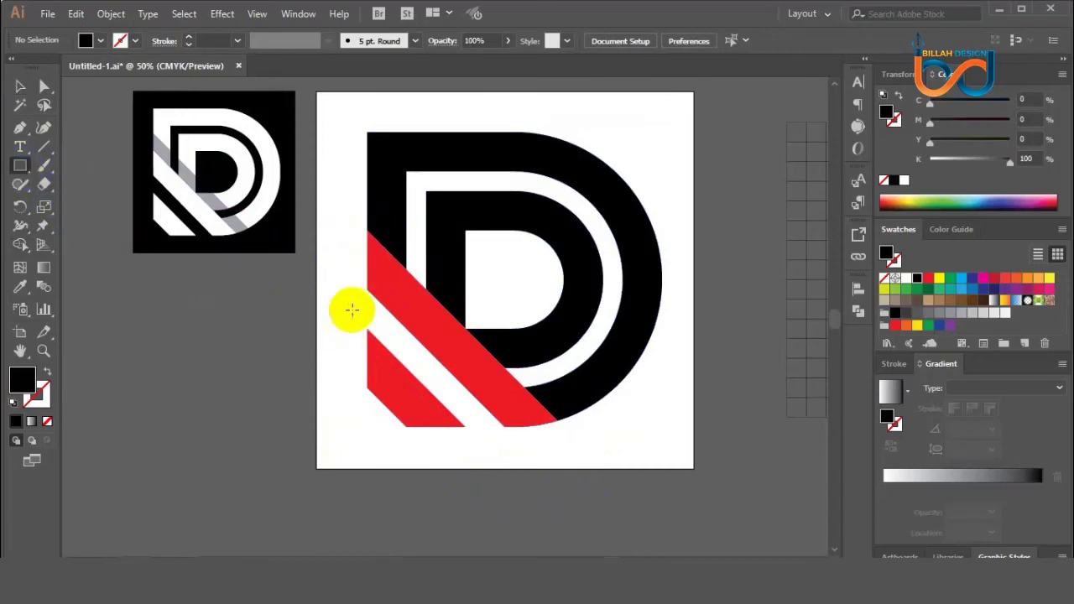
drag(368, 290, 382, 330)
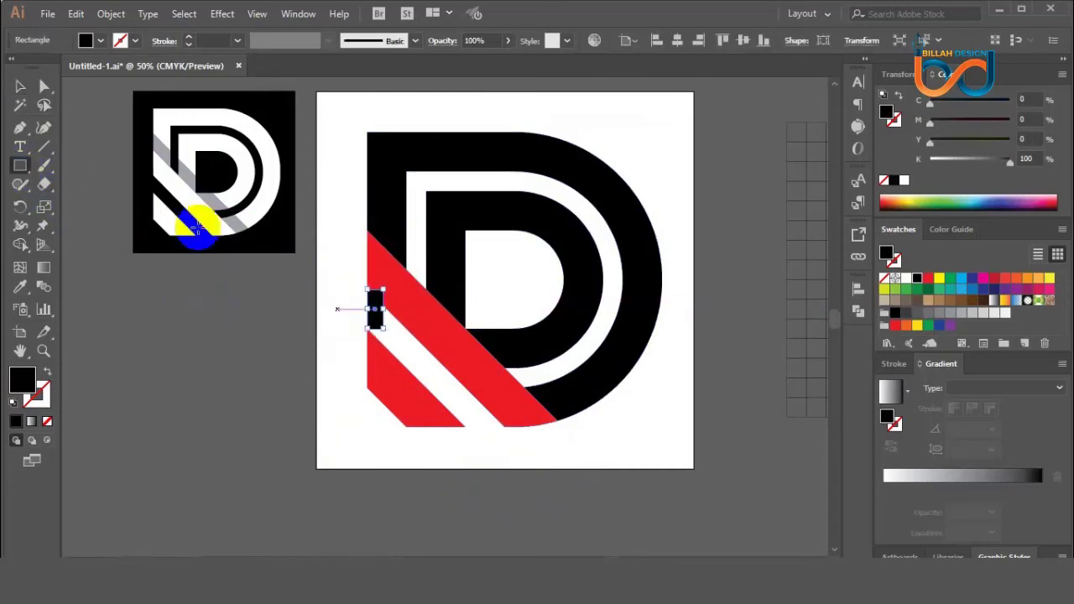
click(43, 86)
click(224, 360)
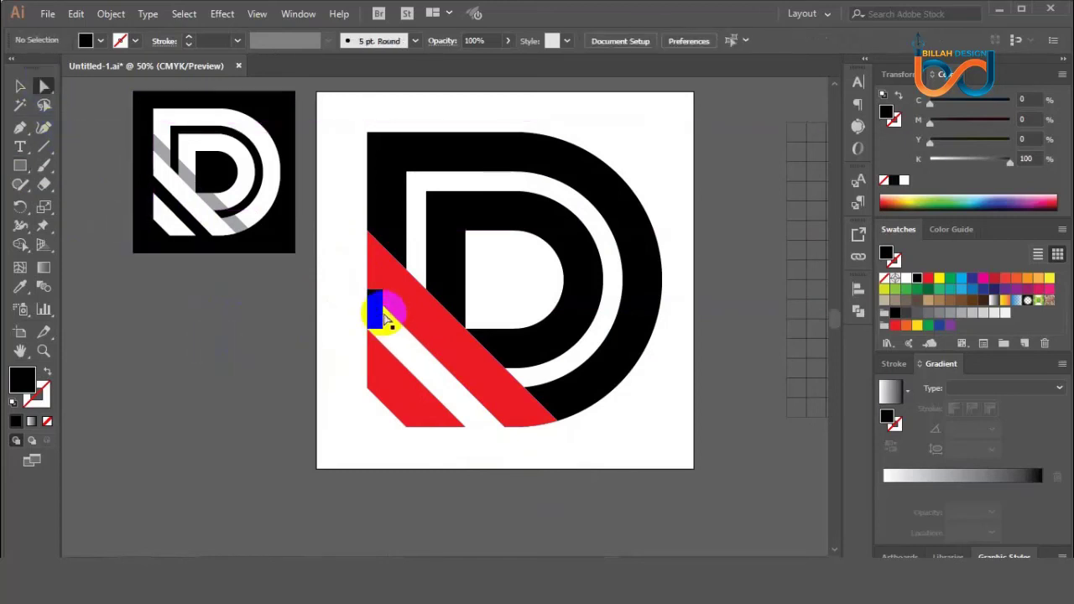
drag(424, 364, 602, 549)
click(20, 85)
click(123, 273)
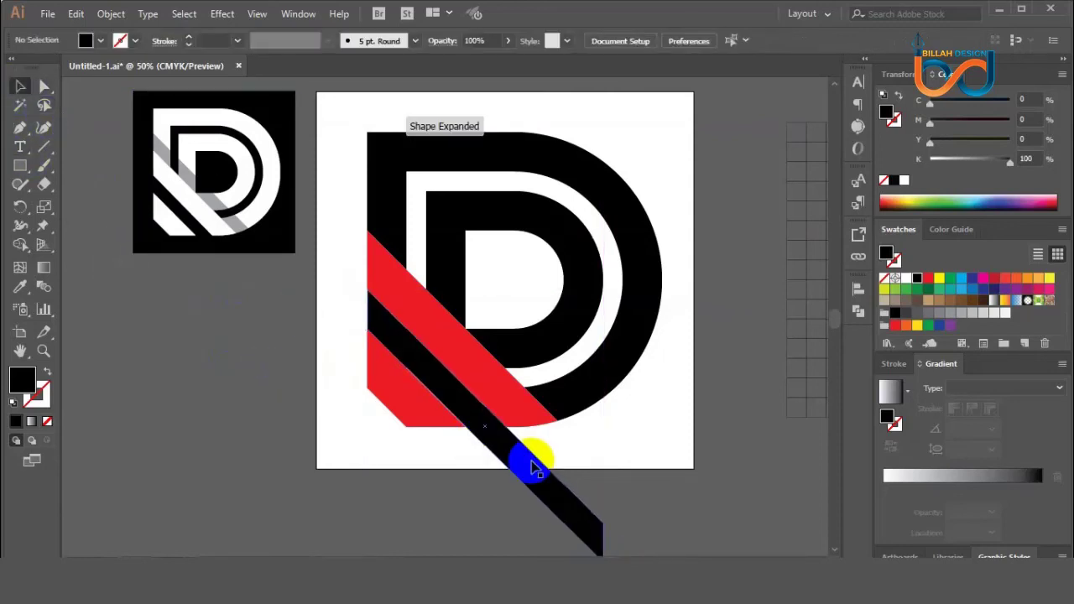
- Fill the long black diagonal strip with 100% cyan
click(529, 460)
click(962, 282)
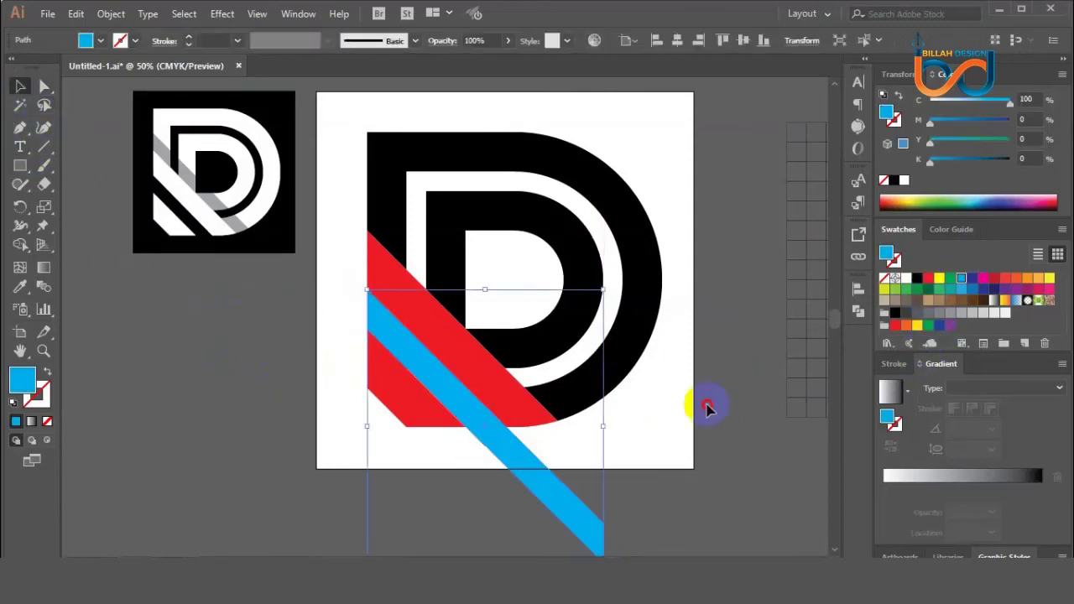
click(707, 408)
- Move the cyan strip up against the upper edge of the upper red band, crossing the D frames
drag(548, 492, 527, 377)
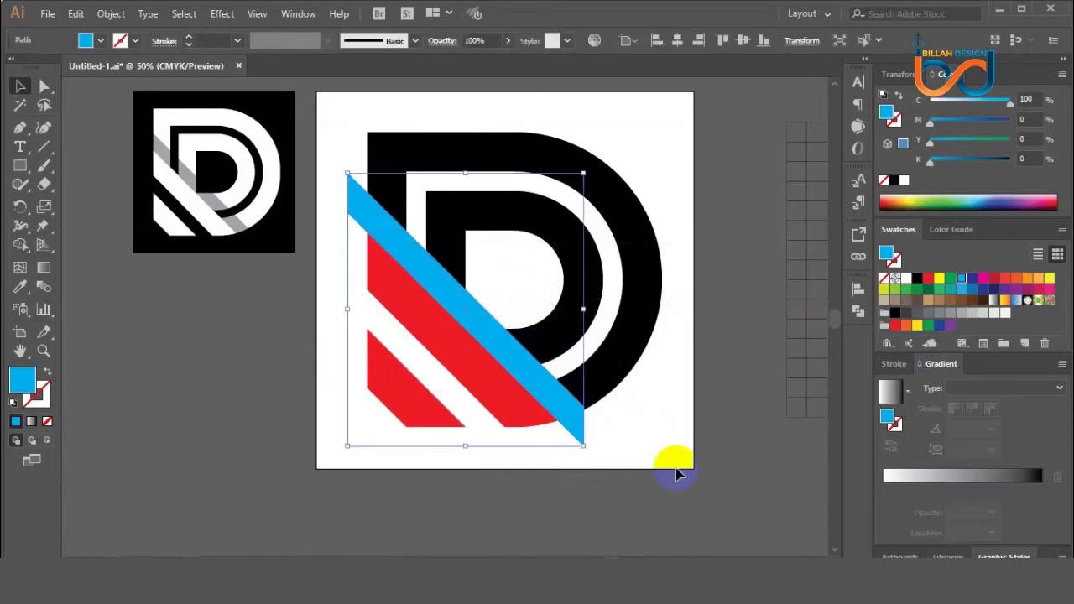
key(ctrl+plus)
drag(522, 263, 499, 255)
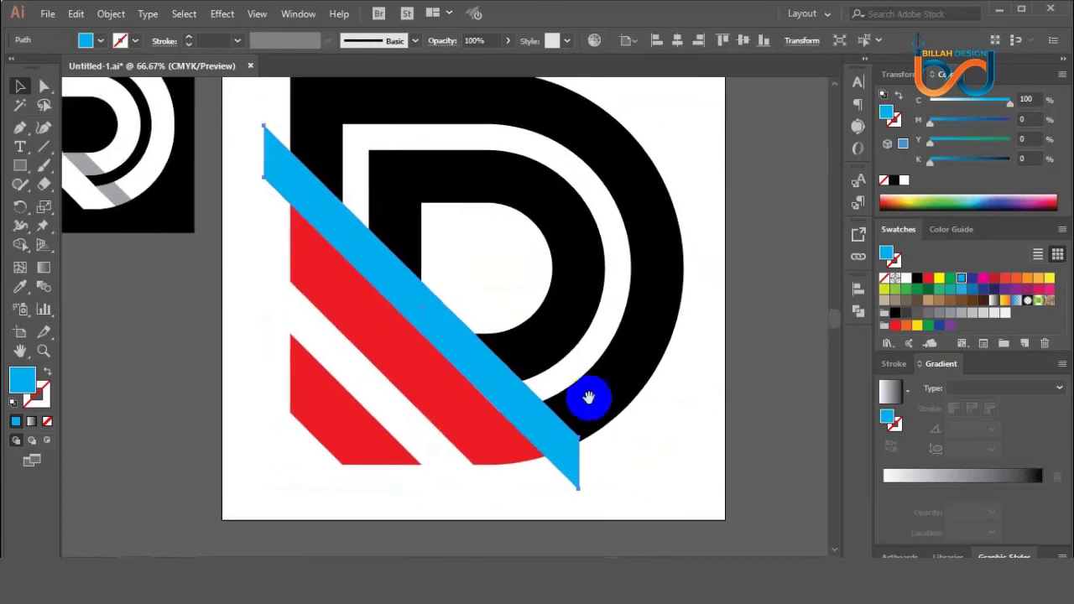
click(738, 419)
drag(445, 315, 424, 300)
drag(649, 446, 627, 372)
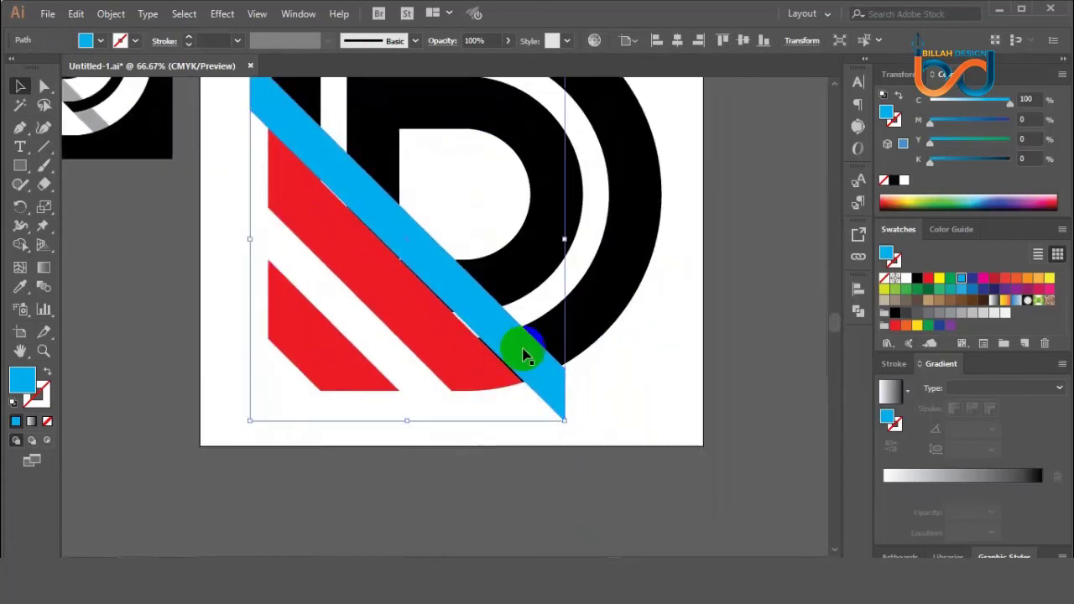
click(186, 180)
- Extend both ends of the cyan strip diagonally past the outer edges of the D
click(44, 85)
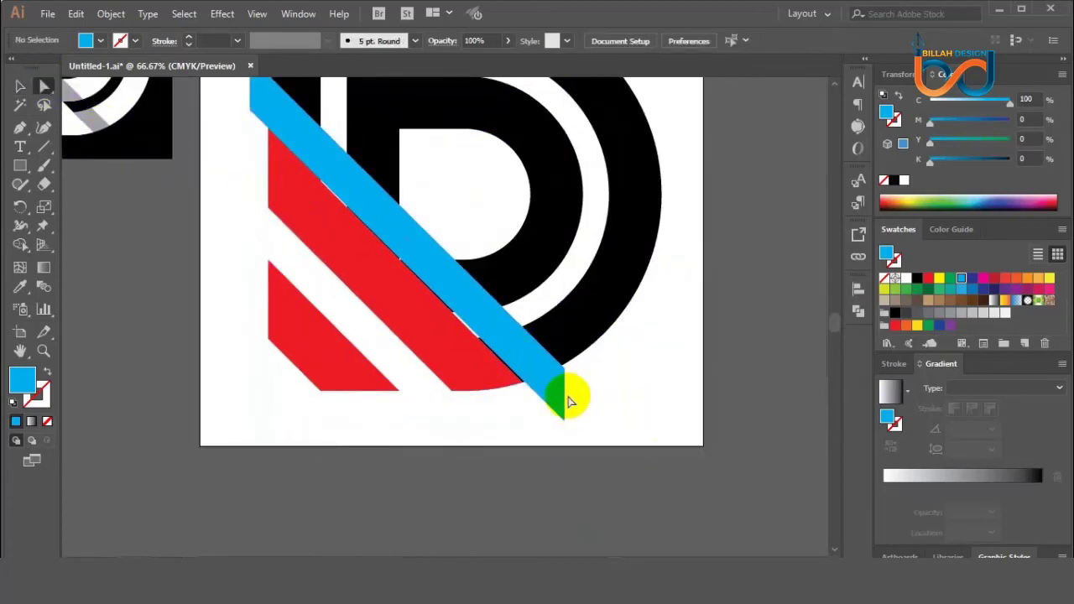
drag(566, 401, 591, 426)
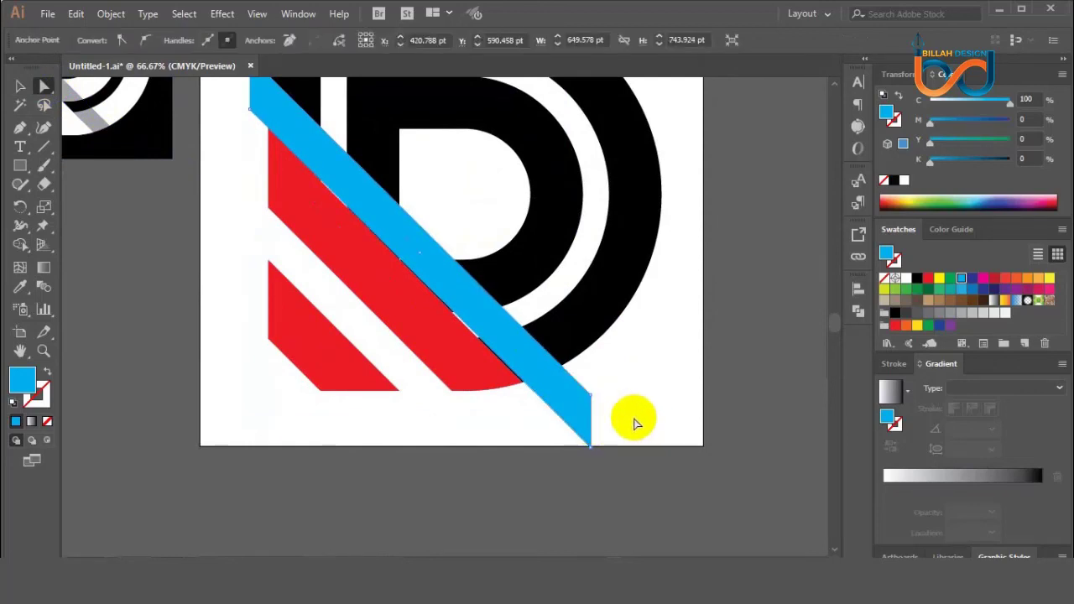
click(597, 426)
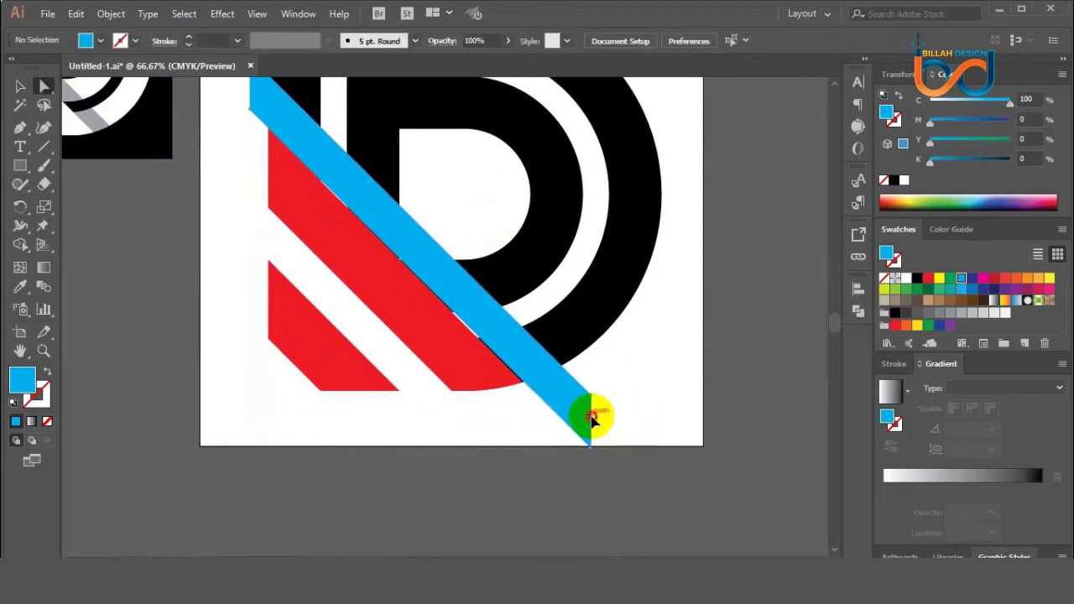
drag(592, 419, 600, 433)
click(655, 382)
drag(654, 379, 709, 471)
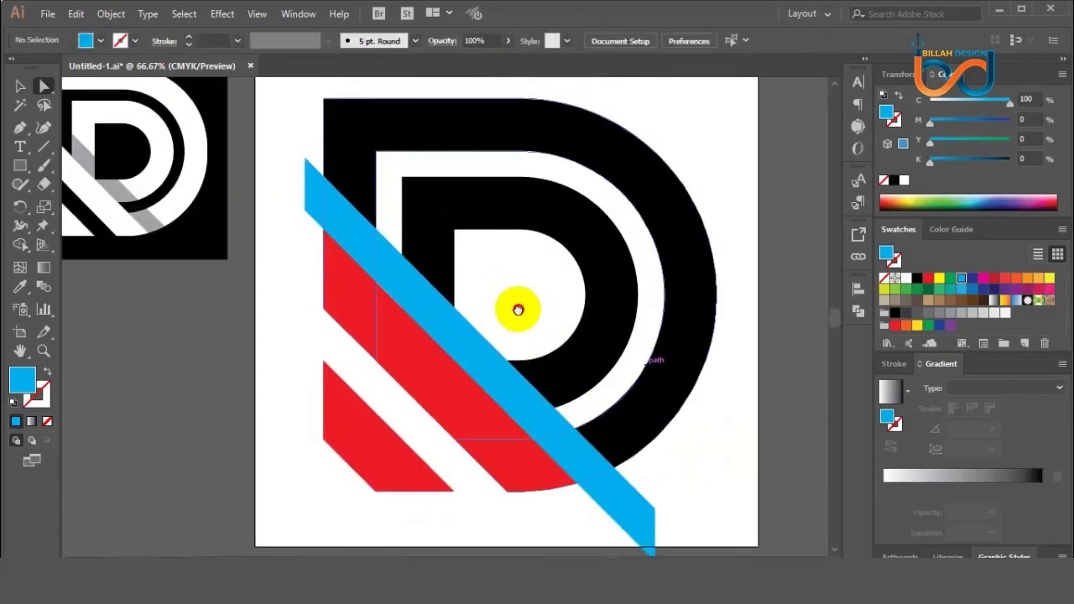
drag(518, 309, 549, 359)
drag(336, 240, 332, 236)
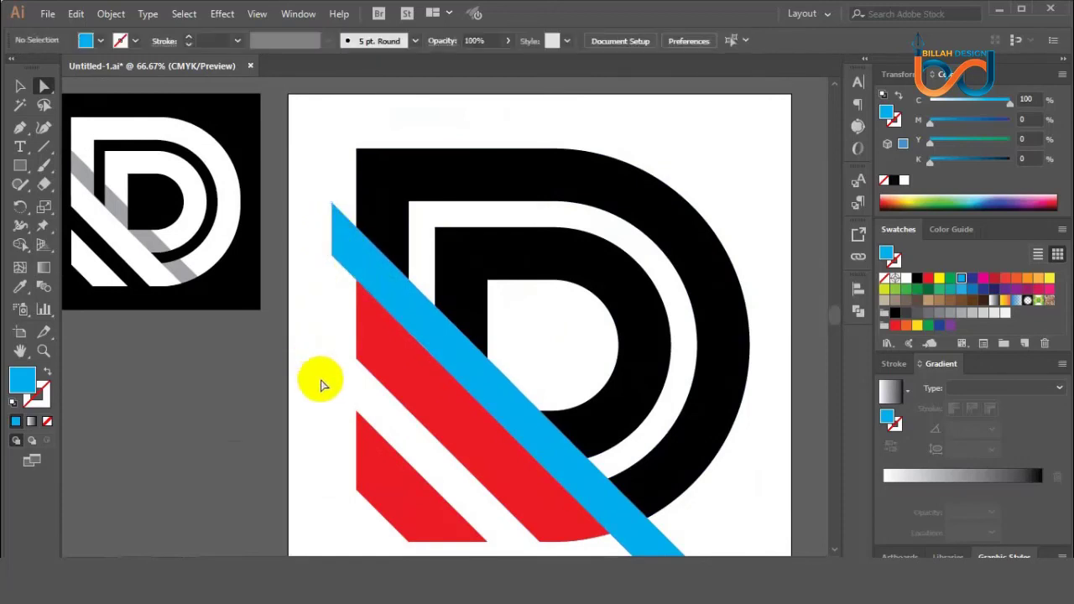
scroll(431, 446, down, 3)
scroll(431, 446, right, 1)
drag(546, 508, 549, 498)
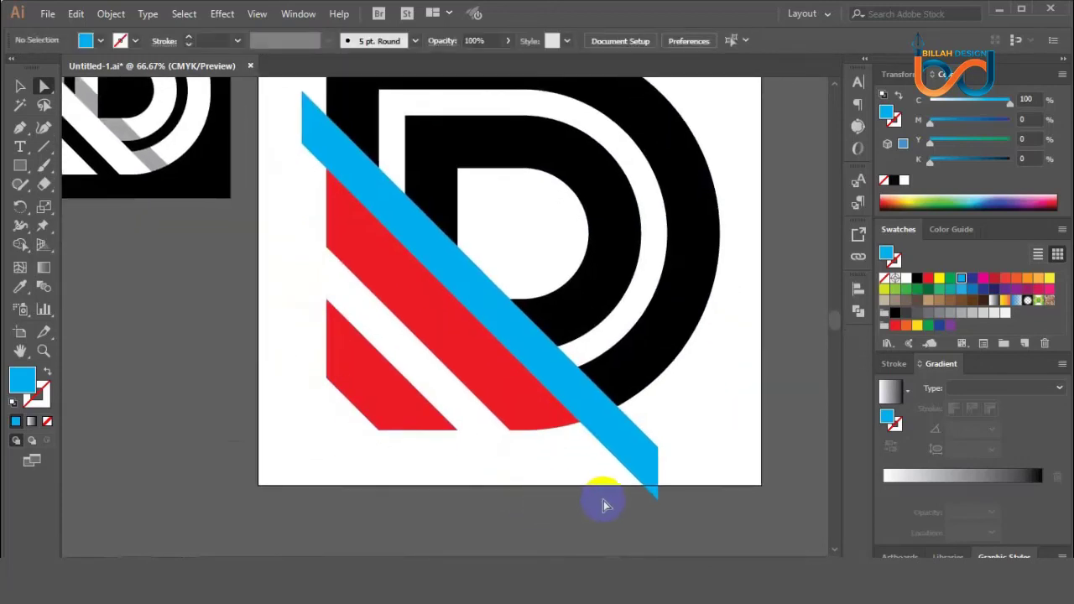
- Trim the cyan strip's overhanging ends flush with the outer frame using the Shape Builder tool
key(ctrl+minus)
key(ctrl+minus)
drag(582, 364, 584, 382)
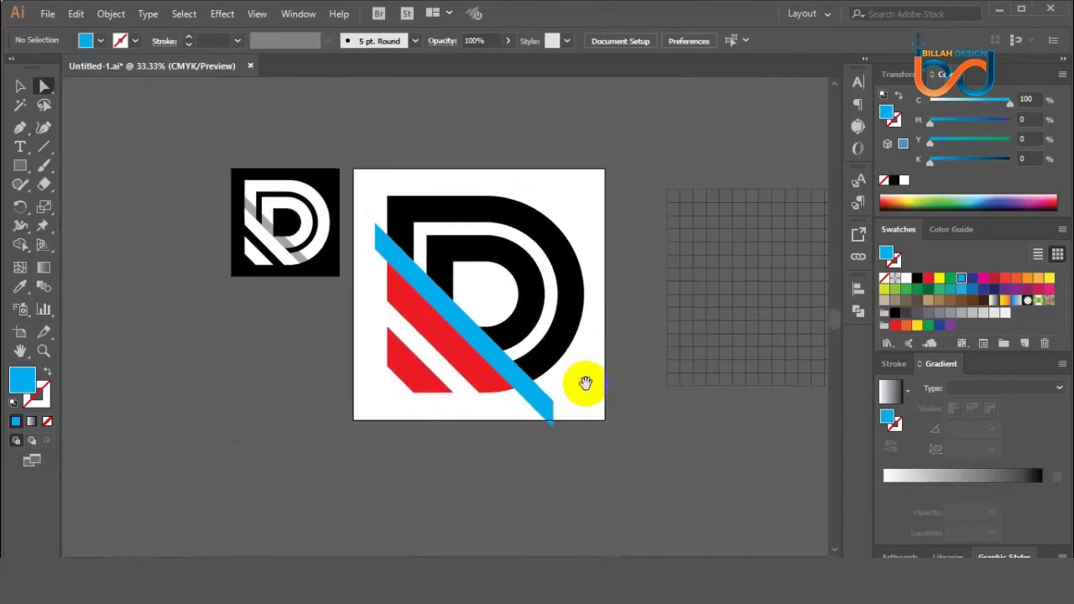
click(538, 368)
shift+click(545, 400)
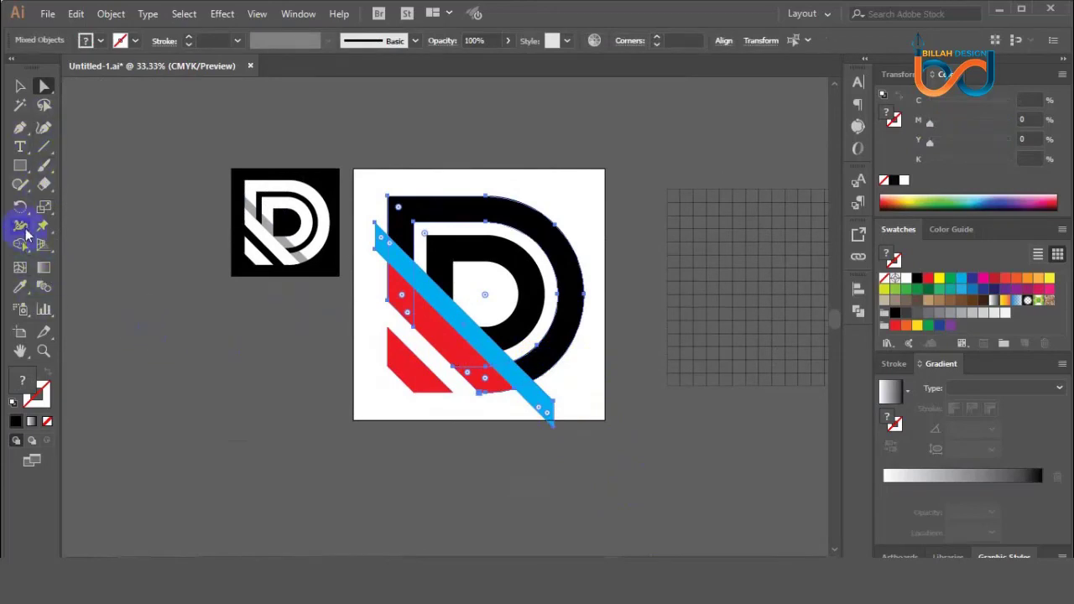
click(22, 245)
alt+click(546, 408)
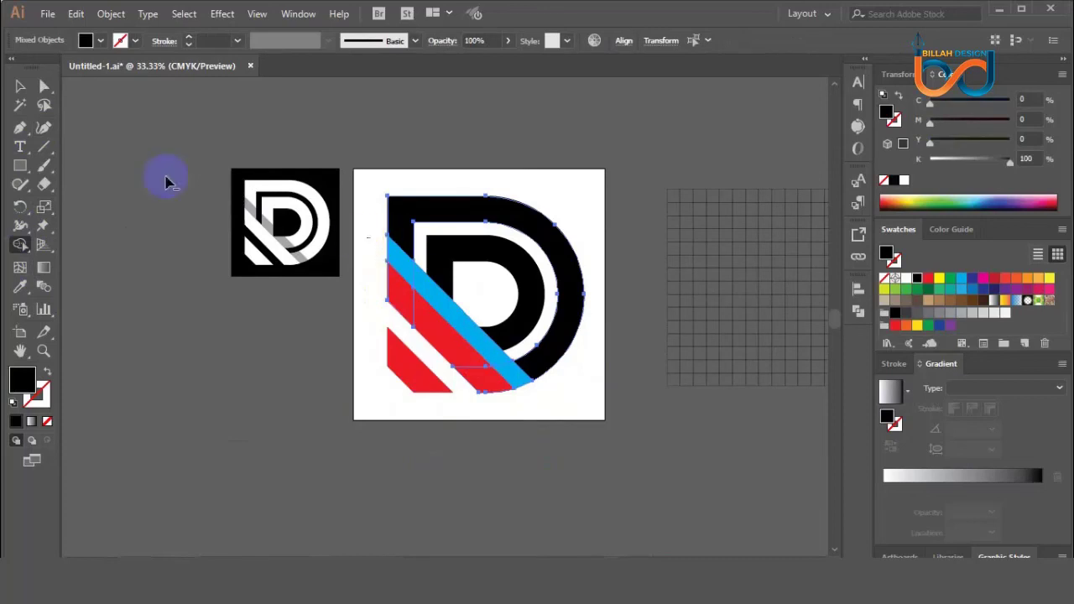
click(22, 88)
click(280, 415)
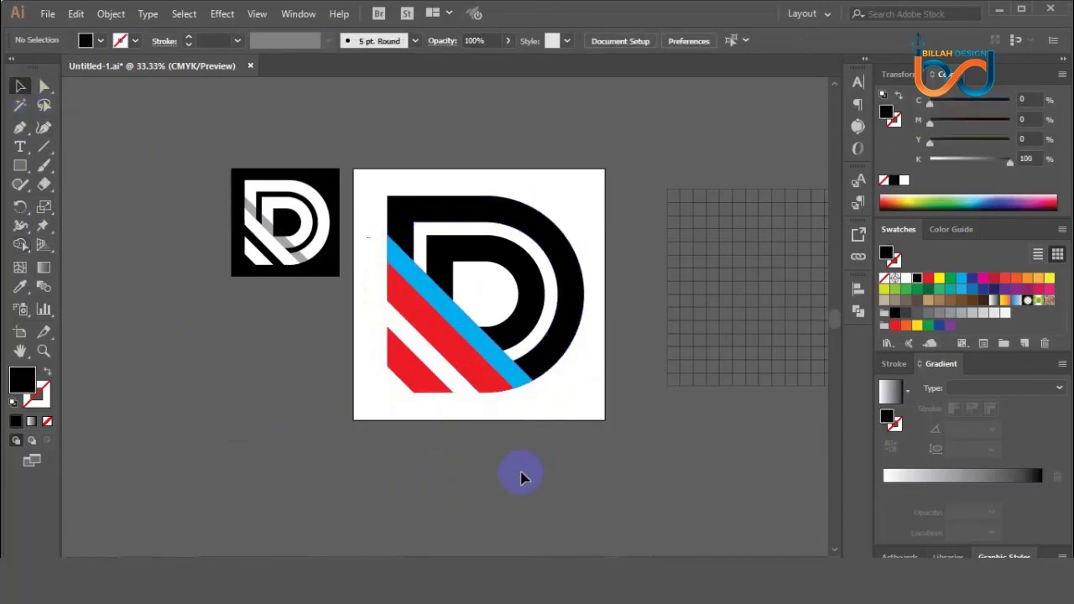
- Delete the construction grid beside the artboard
key(ctrl+plus)
drag(674, 407, 605, 405)
click(756, 444)
key(Delete)
- Fill the black D frames with the same red as the bands and deselect
key(shift+x)
drag(597, 226, 502, 287)
click(929, 280)
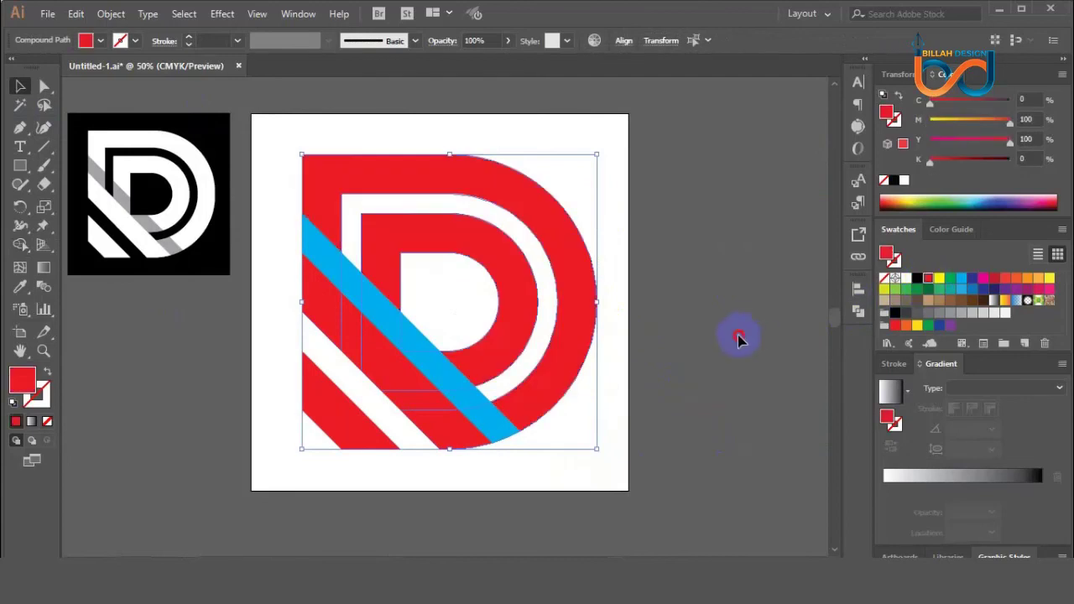
click(735, 335)
- Draw a rectangle covering the whole artboard and fill it with black
key(m)
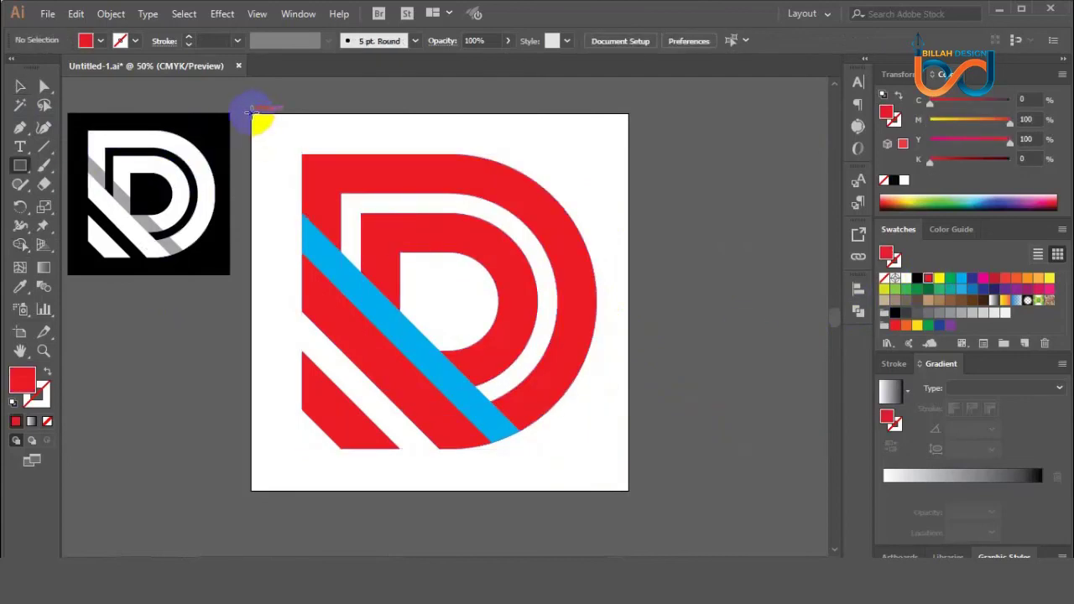
drag(251, 112, 628, 490)
click(916, 278)
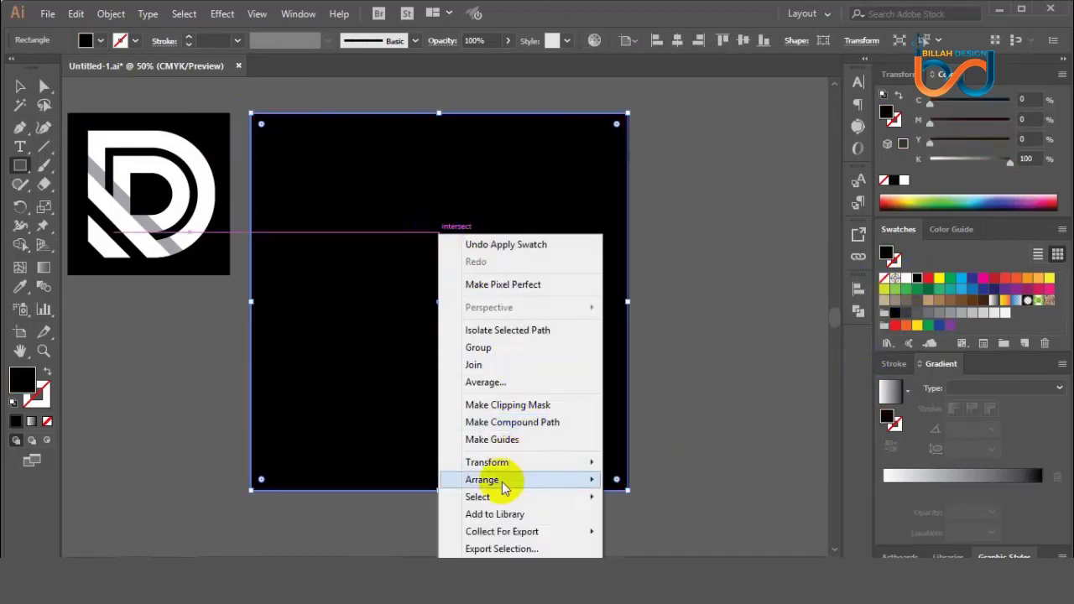
- Send the black background rectangle behind all the logo artwork and deselect it
mouse_move(483, 479)
click(638, 531)
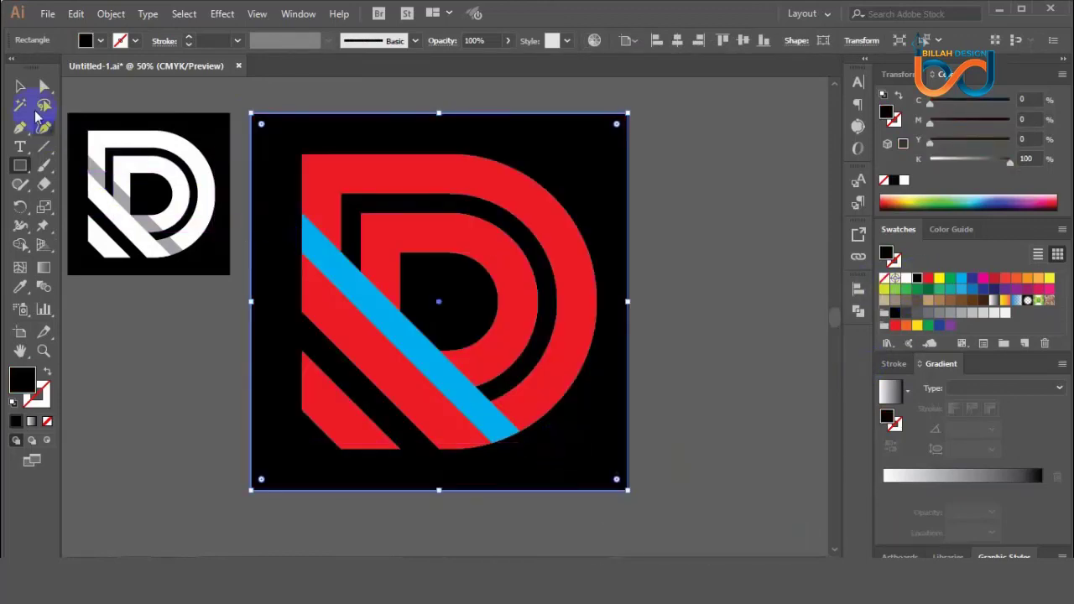
click(45, 86)
click(188, 401)
- Select all the red logo shapes at once with the Magic Wand tool, fill them with white and deselect
drag(158, 386, 182, 394)
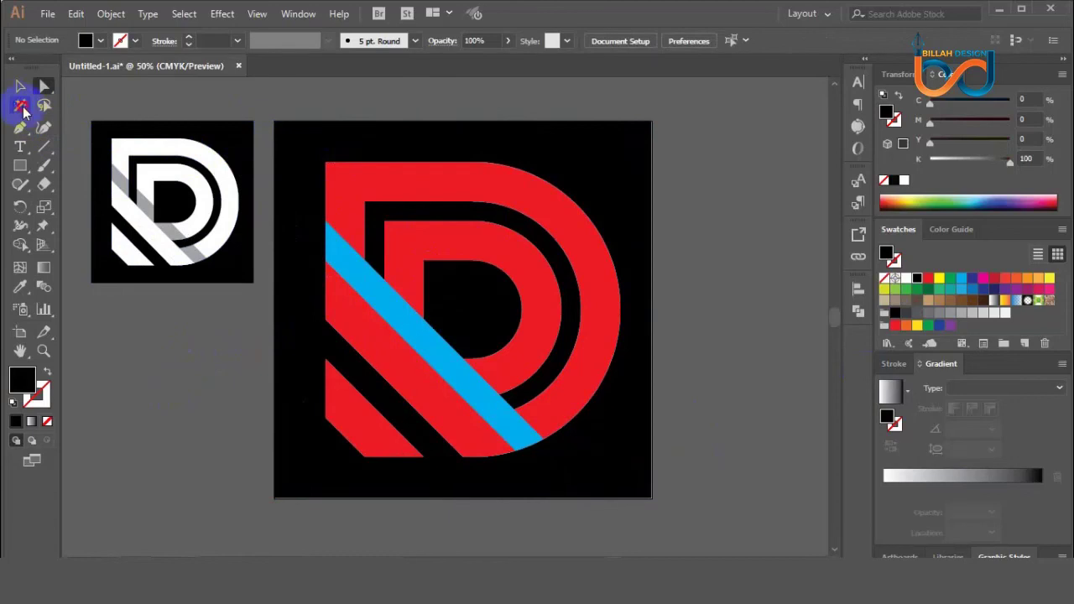
click(21, 106)
click(372, 186)
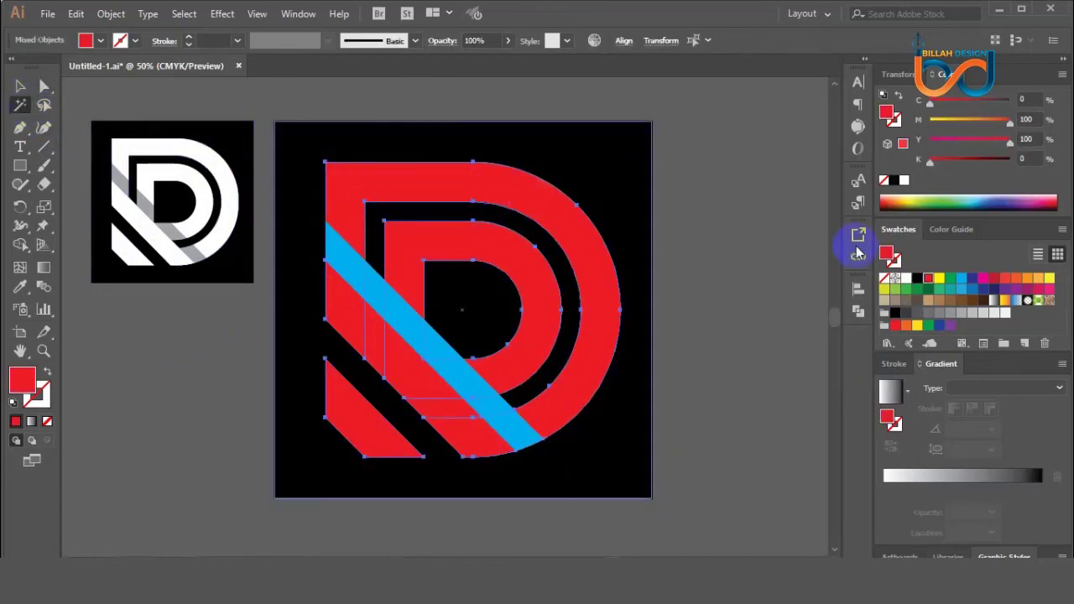
click(906, 278)
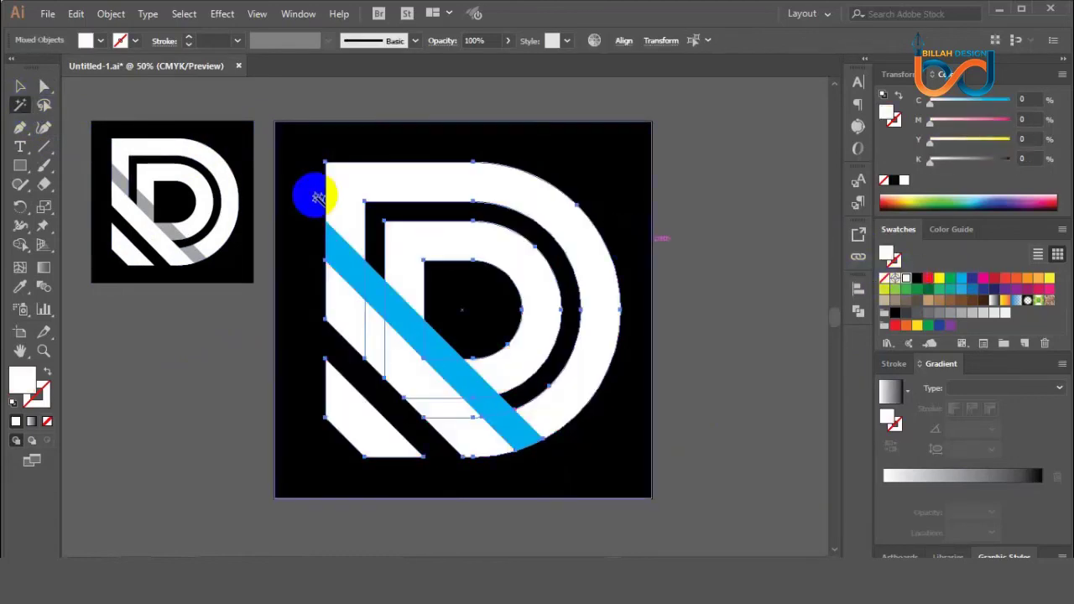
click(45, 86)
click(245, 397)
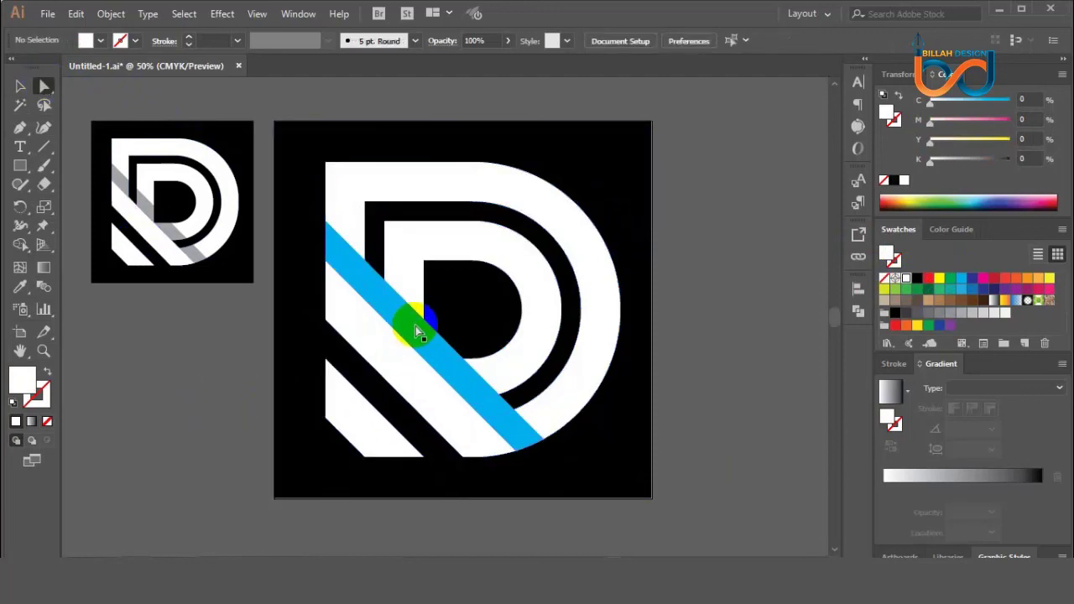
- Turn the cyan diagonal strip into a shadow by filling it with black at 30% opacity, and deselect it
click(418, 329)
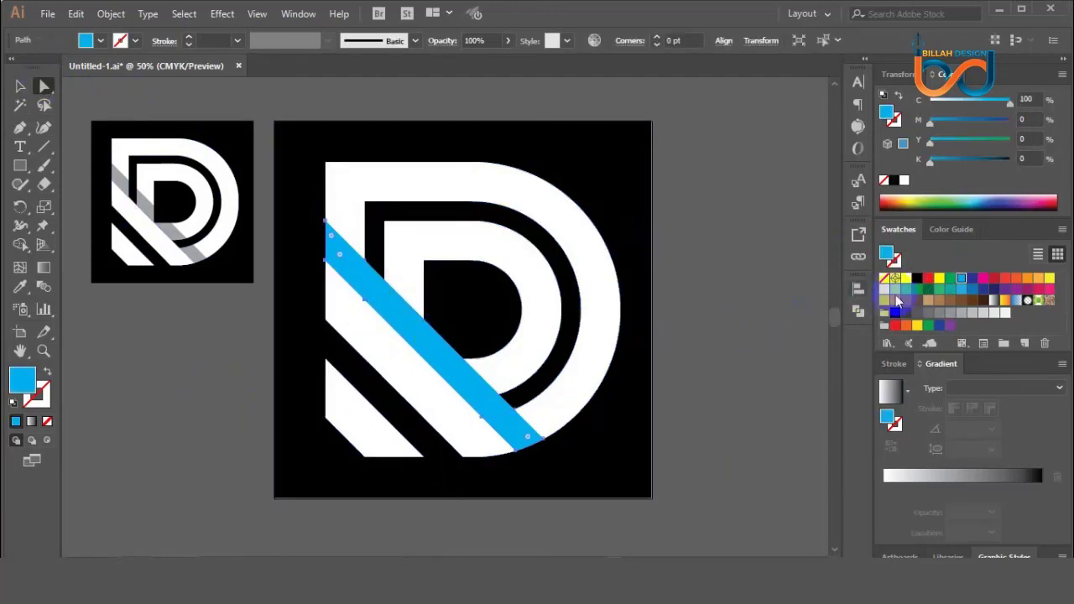
click(916, 277)
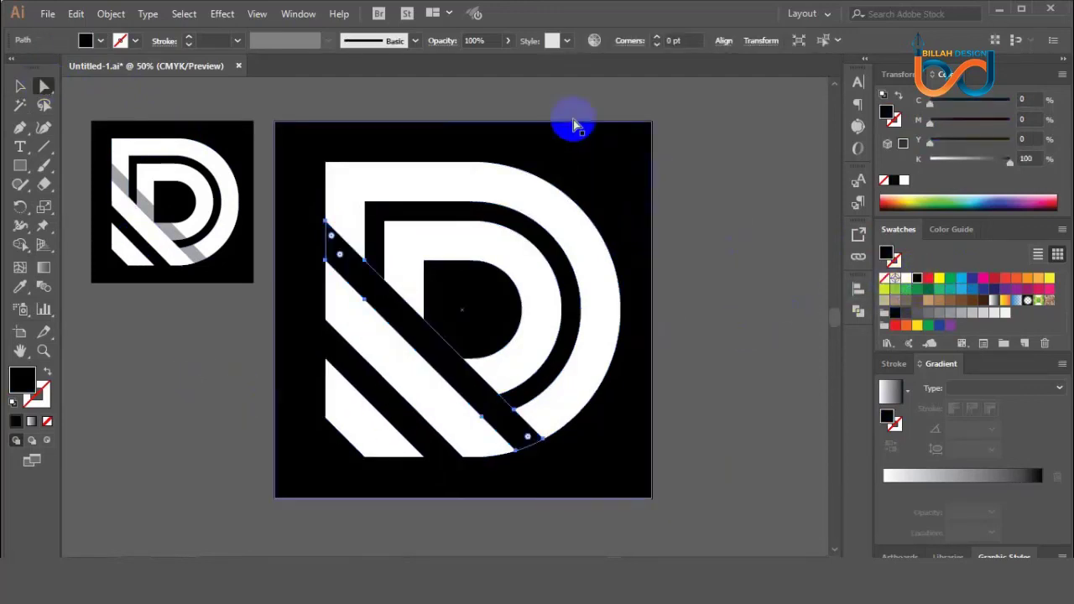
click(474, 41)
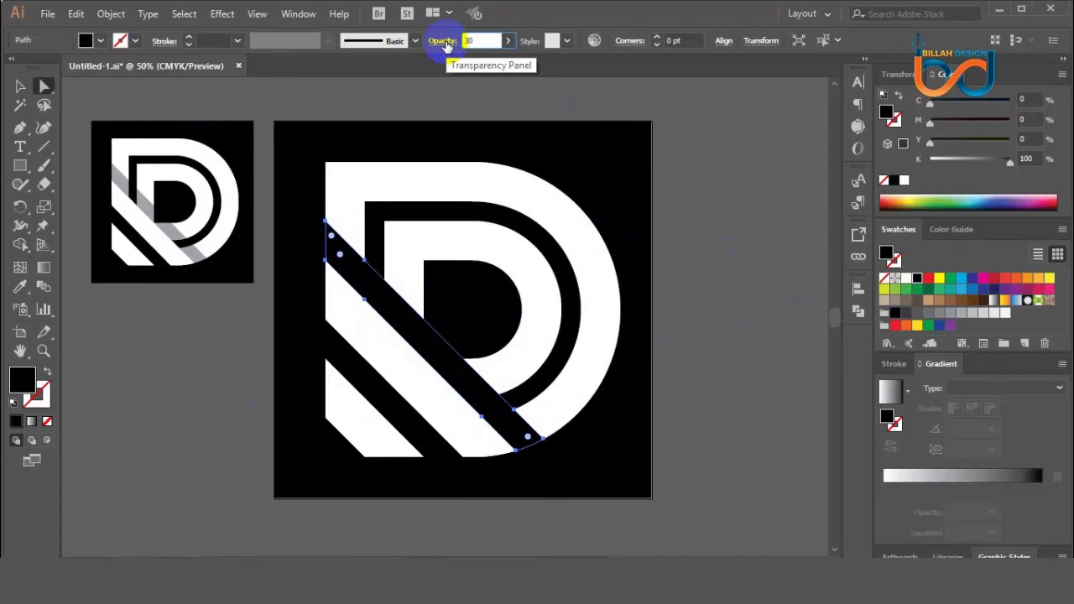
text(30)
key(Return)
click(712, 379)
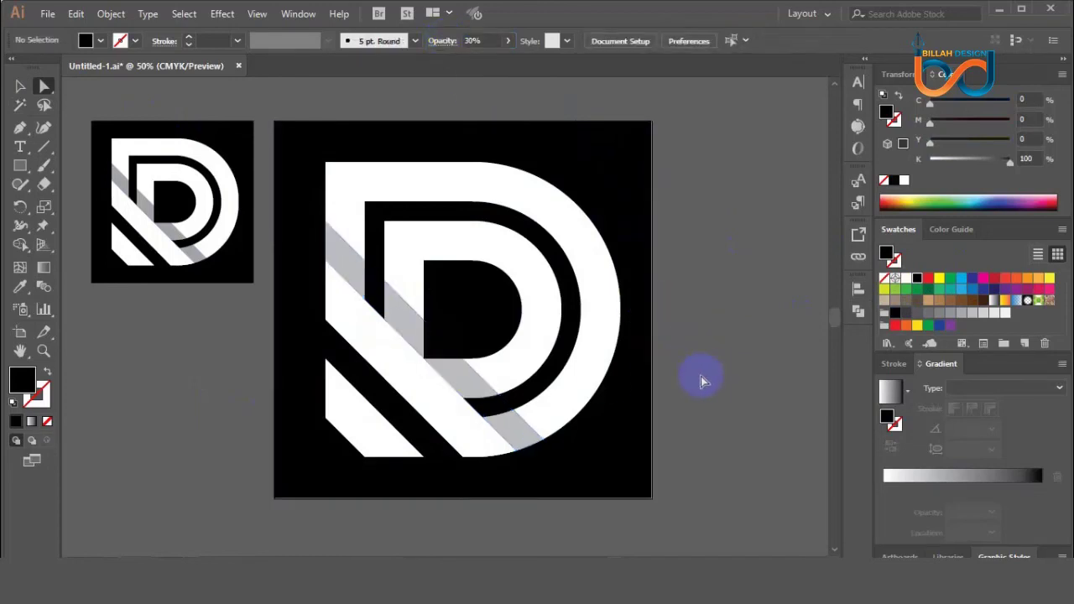
- Delete the reference logo image beside the artboard
drag(78, 113, 256, 328)
key(Delete)
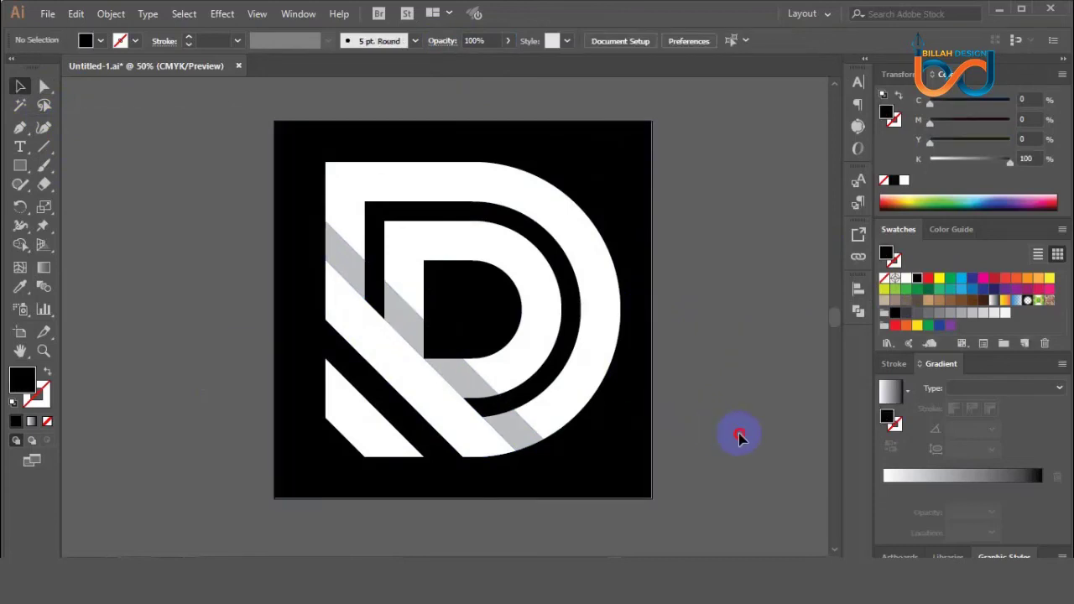
key(ctrl+minus)
key(ctrl+plus)
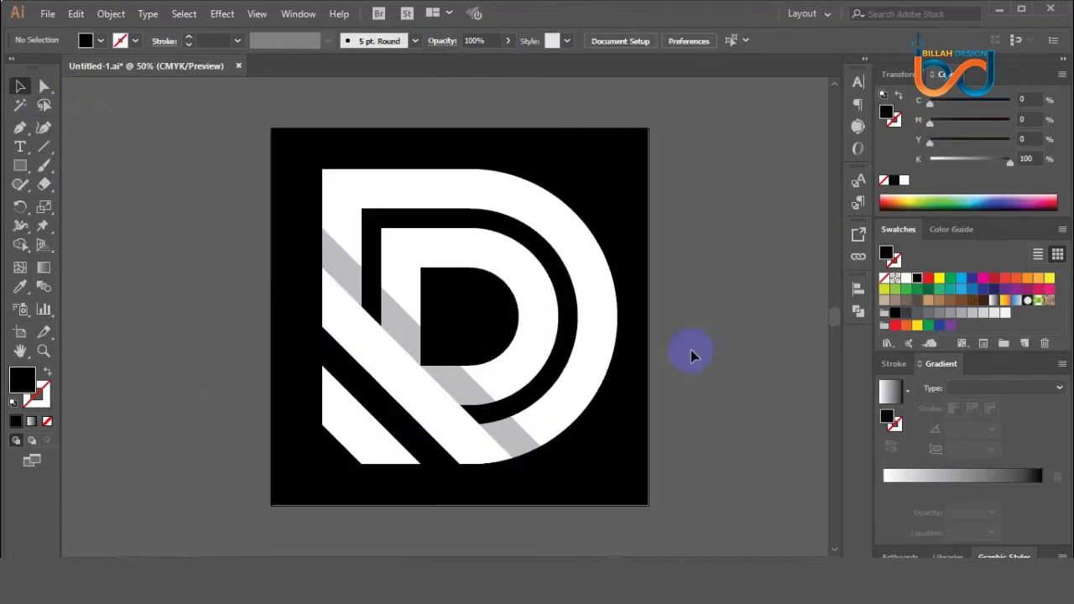